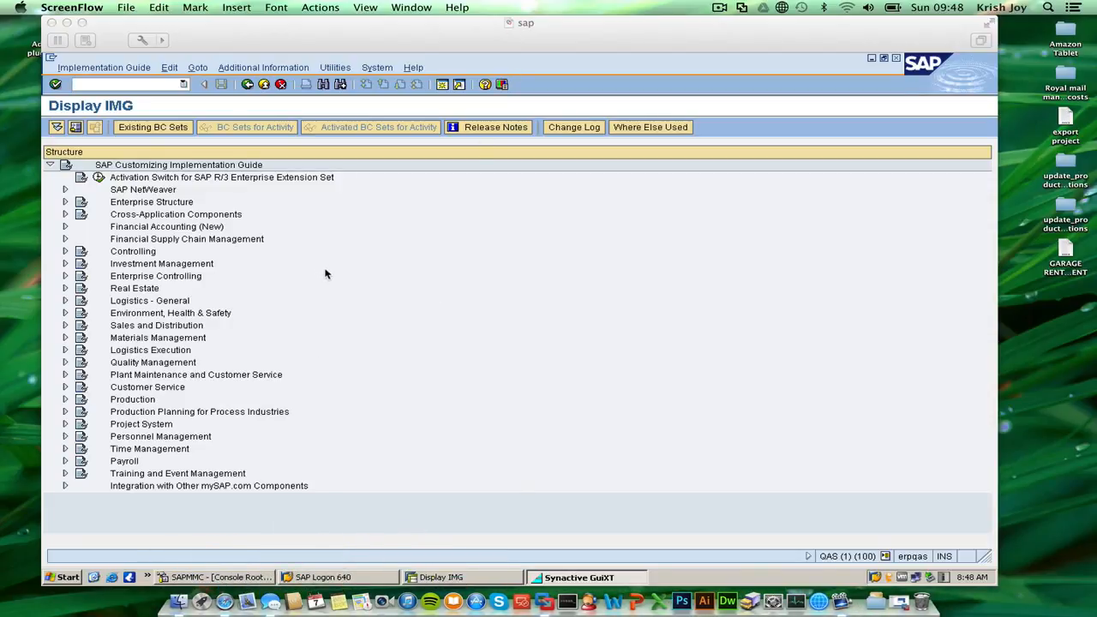
left_click(724, 8)
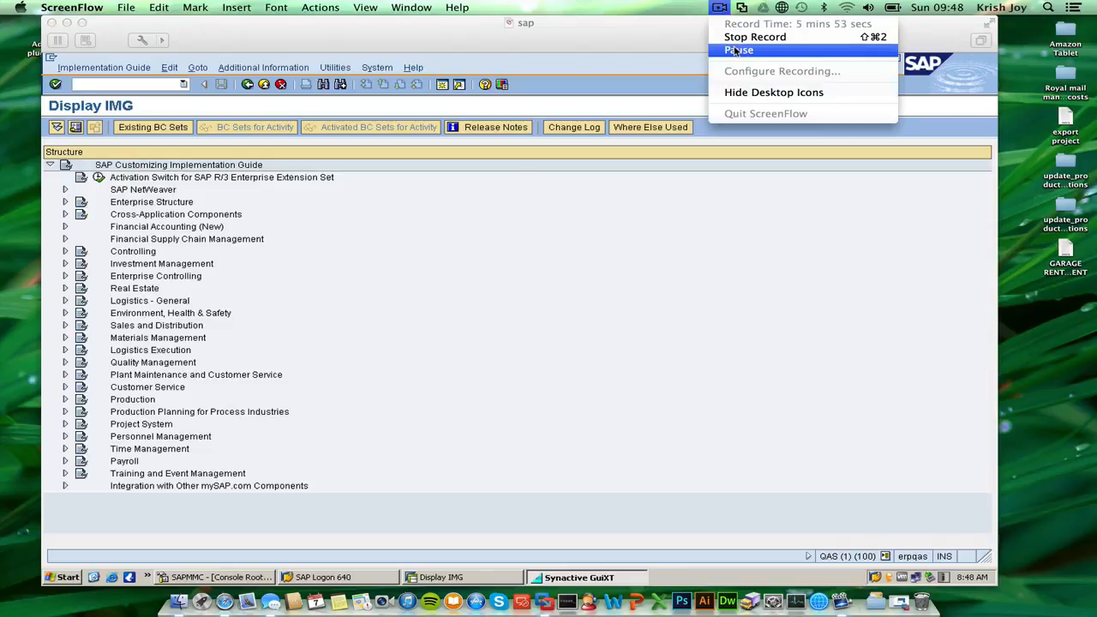
left_click(729, 38)
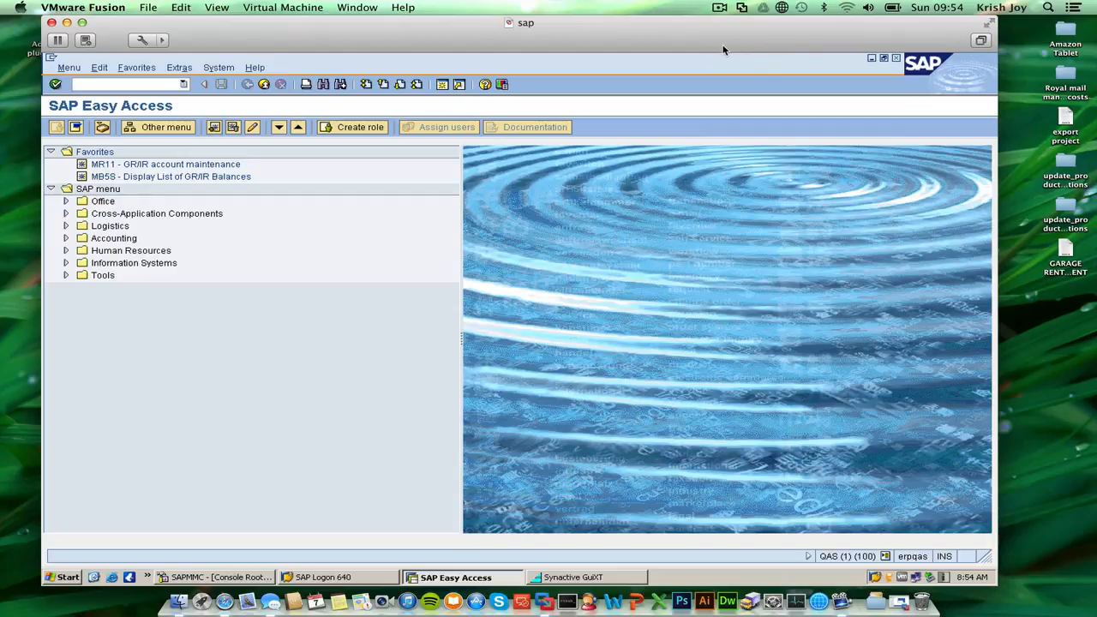
Open the field status variants with transaction obc4 and place the cursor on variant 0001.
type("obc4")
key("Return")
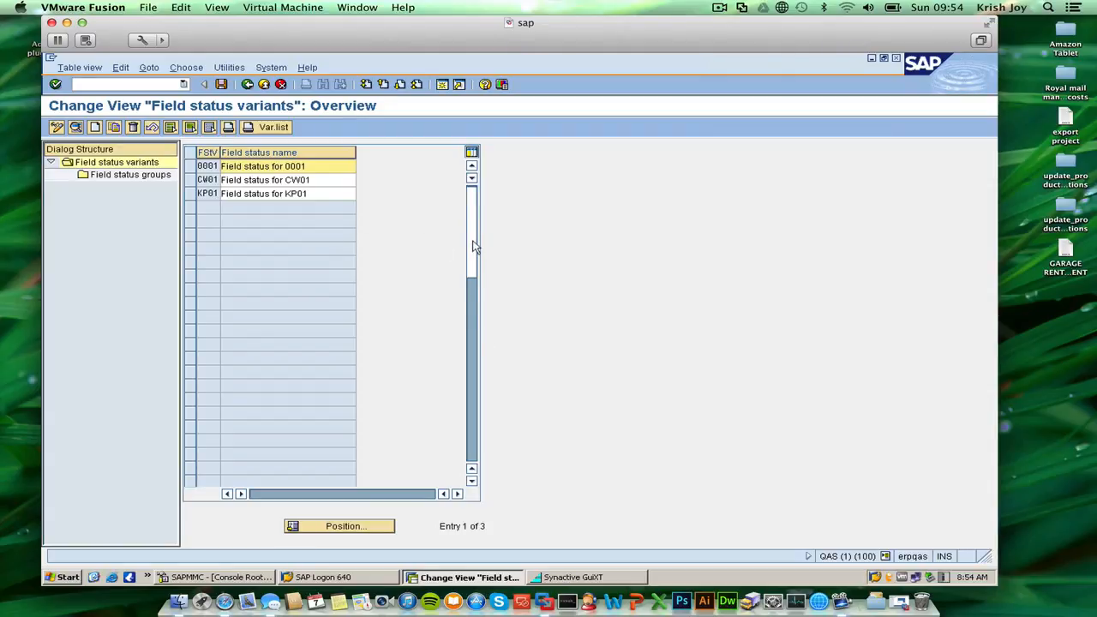
left_click(201, 166)
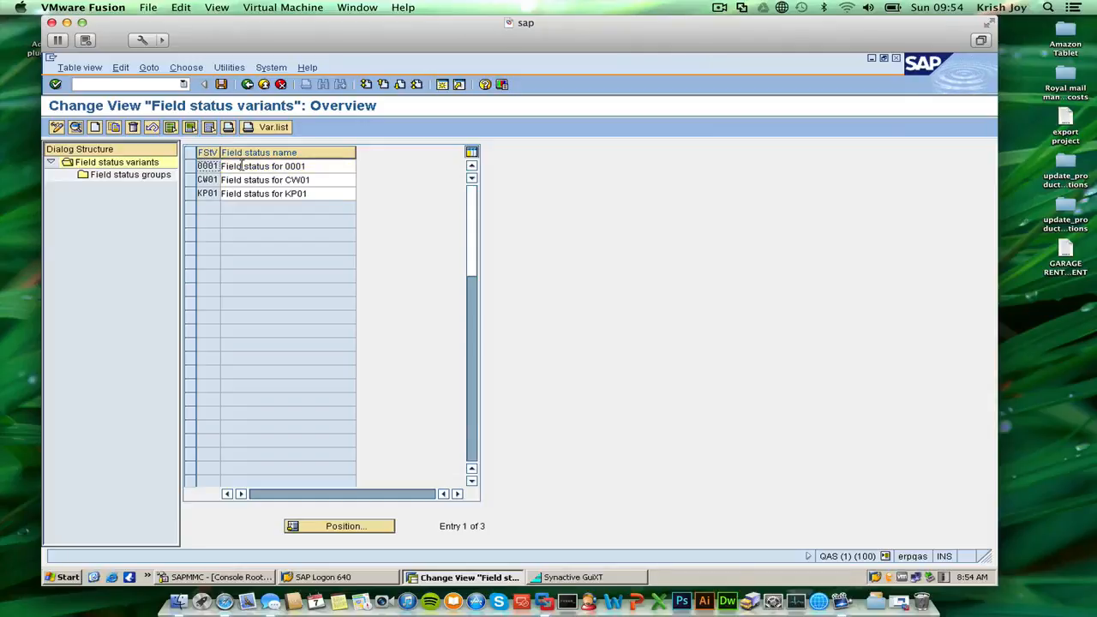
left_click(242, 166)
left_click(211, 167)
Try to open the field status groups, mark the row of variant 0001, and exit to the initial SAP menu.
left_click(112, 177)
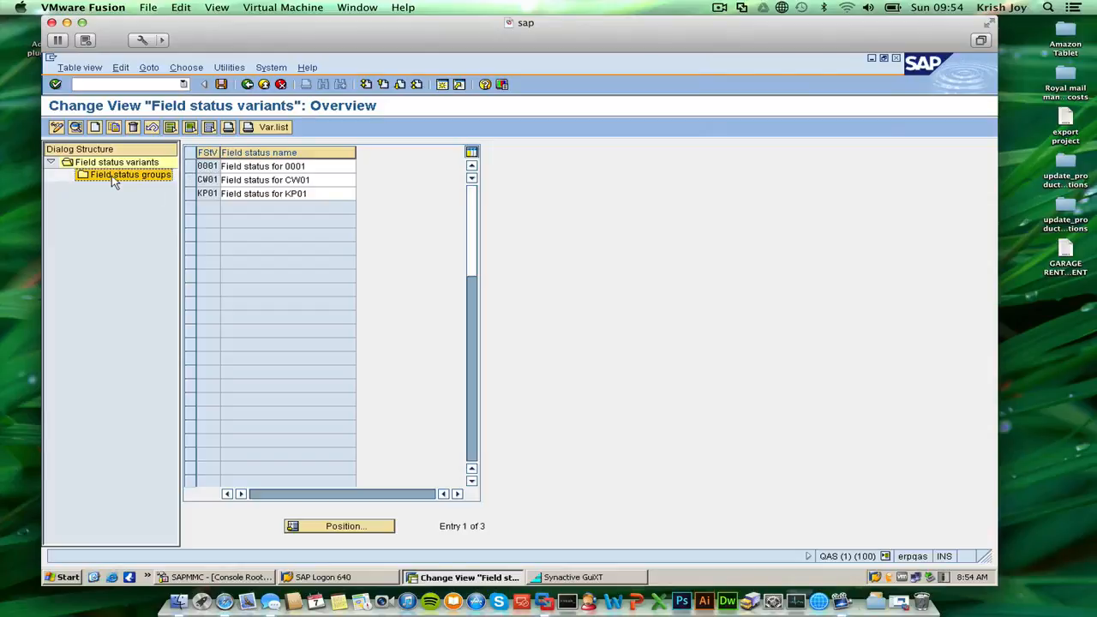
double_click(113, 177)
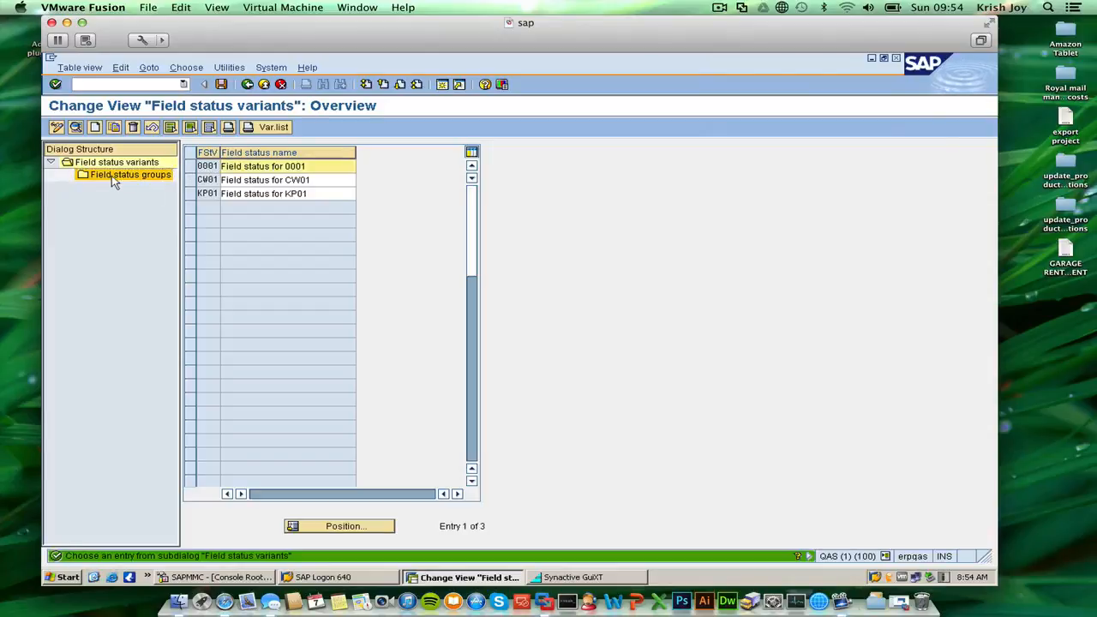
left_click(204, 167)
left_click(191, 166)
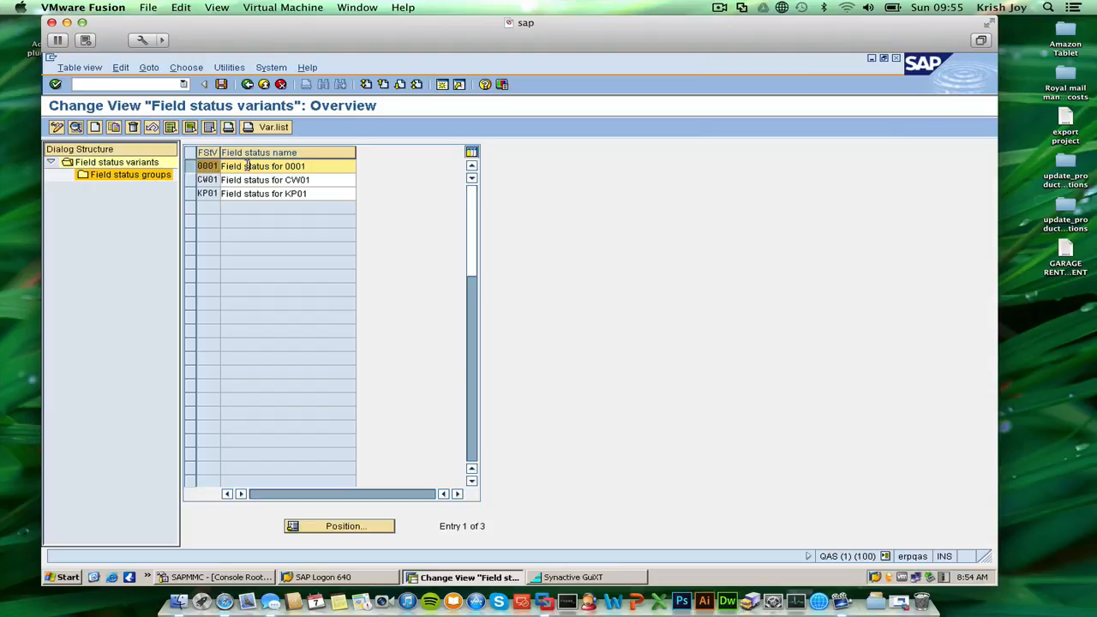
left_click(209, 165)
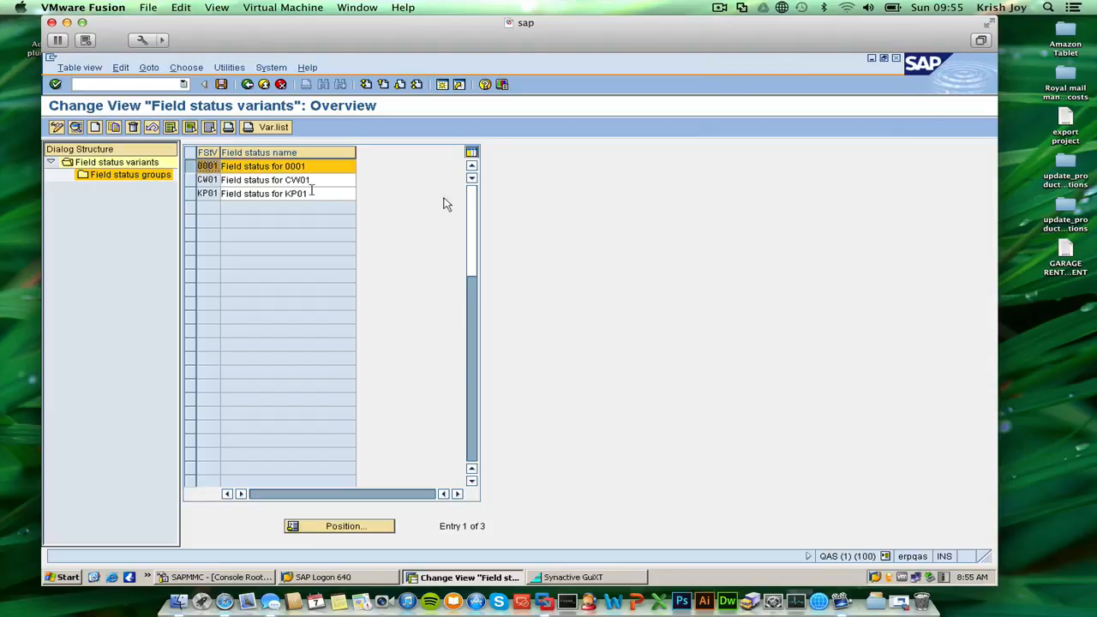
left_click(719, 8)
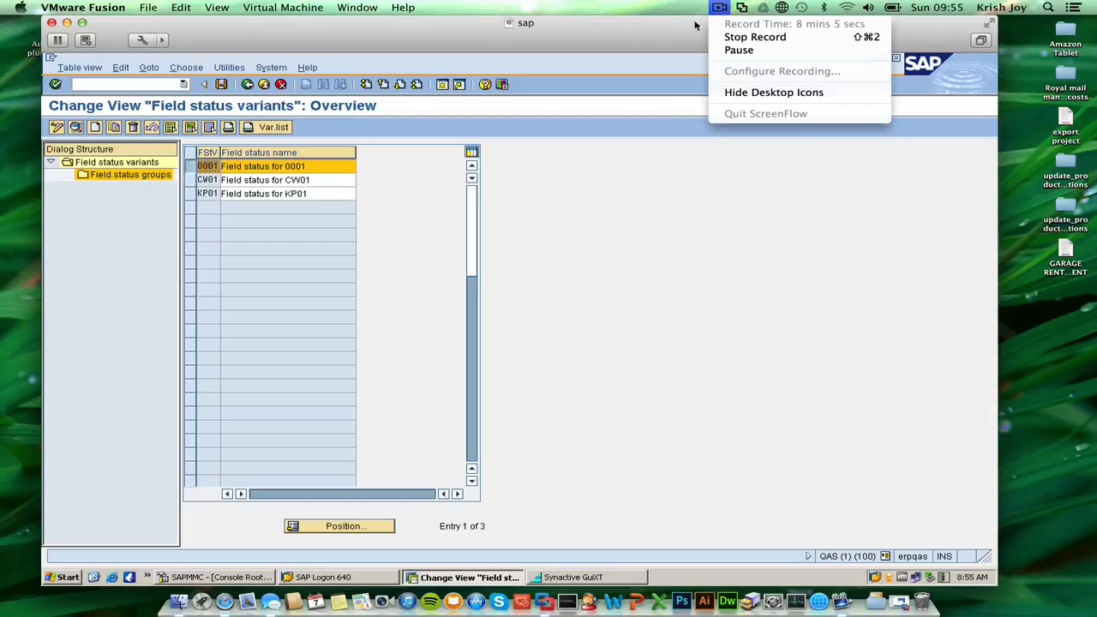
left_click(263, 84)
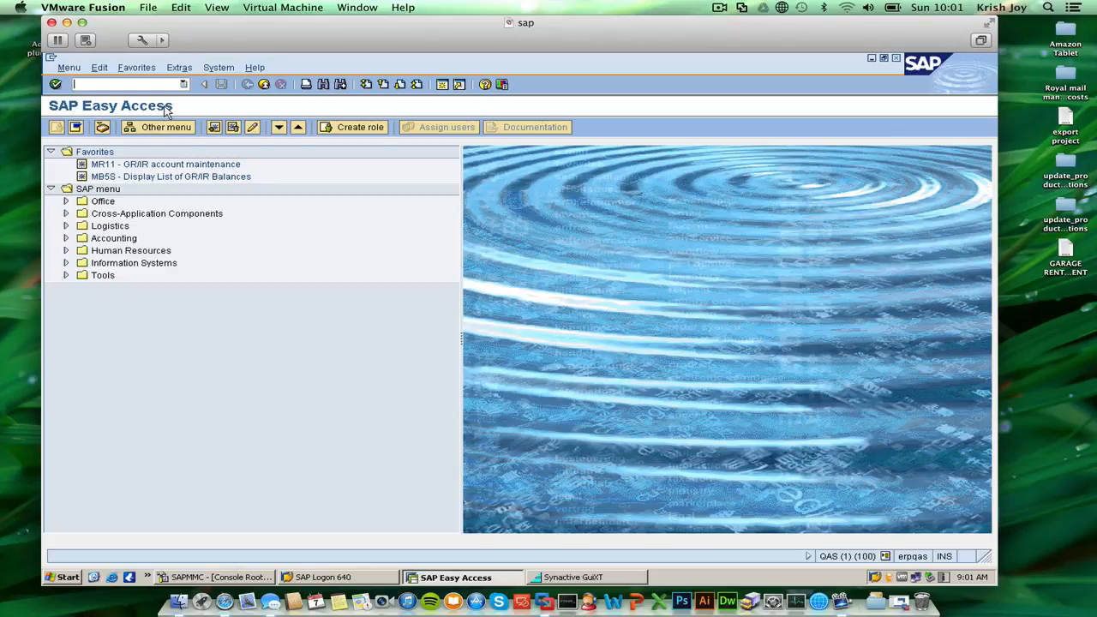
Run transaction oba7 and open the details of document type SA (G/L account document).
type("oba7")
key("Return")
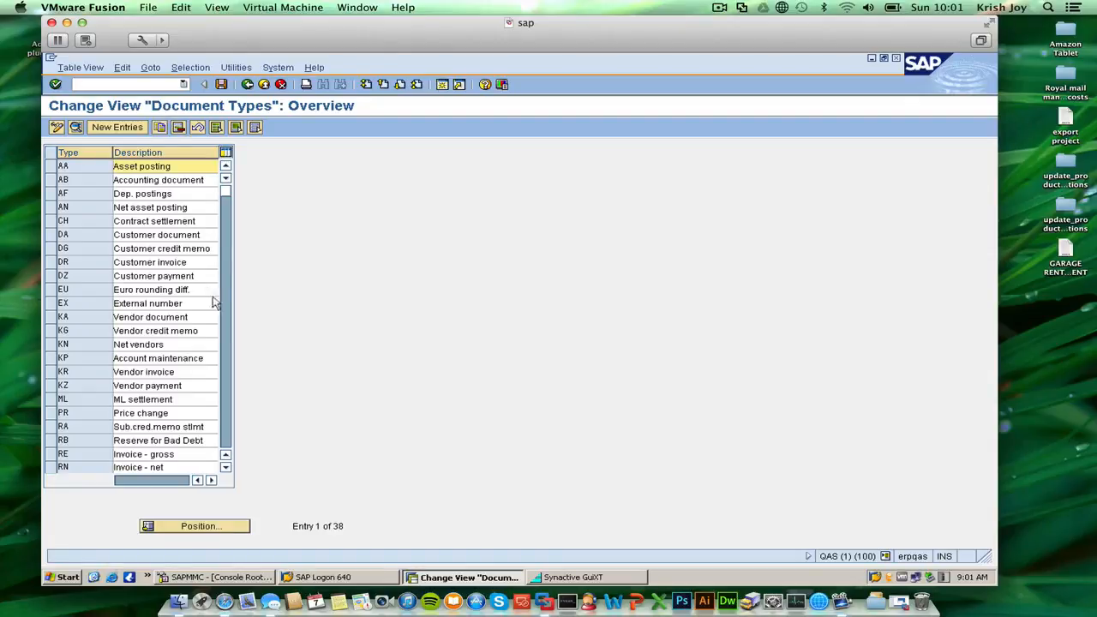
scroll(193, 270, "down", 2)
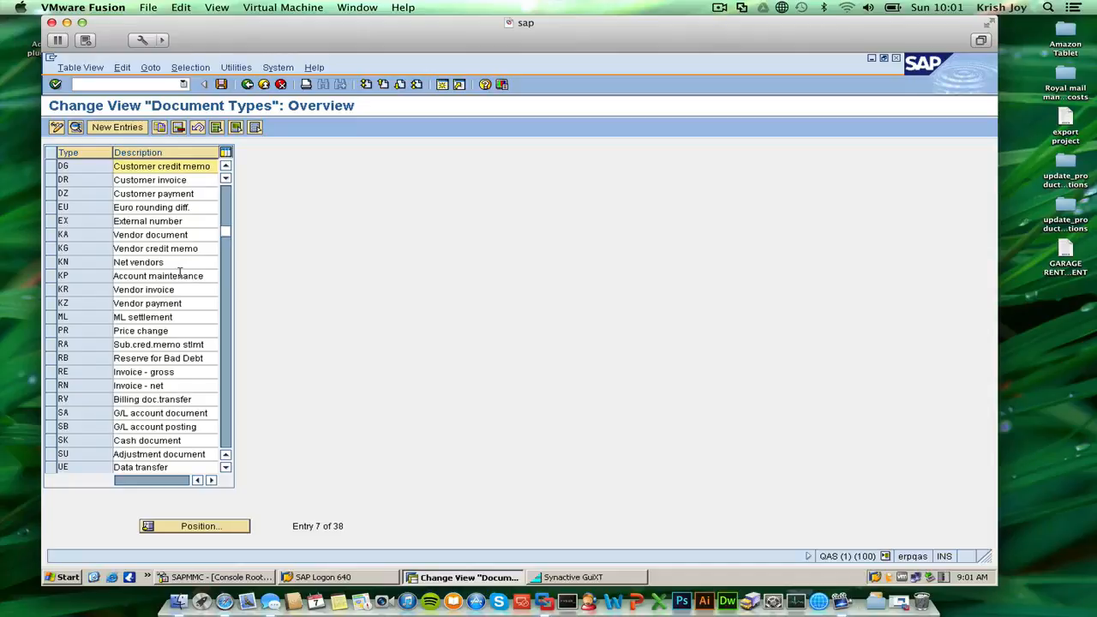
scroll(180, 274, "down", 1)
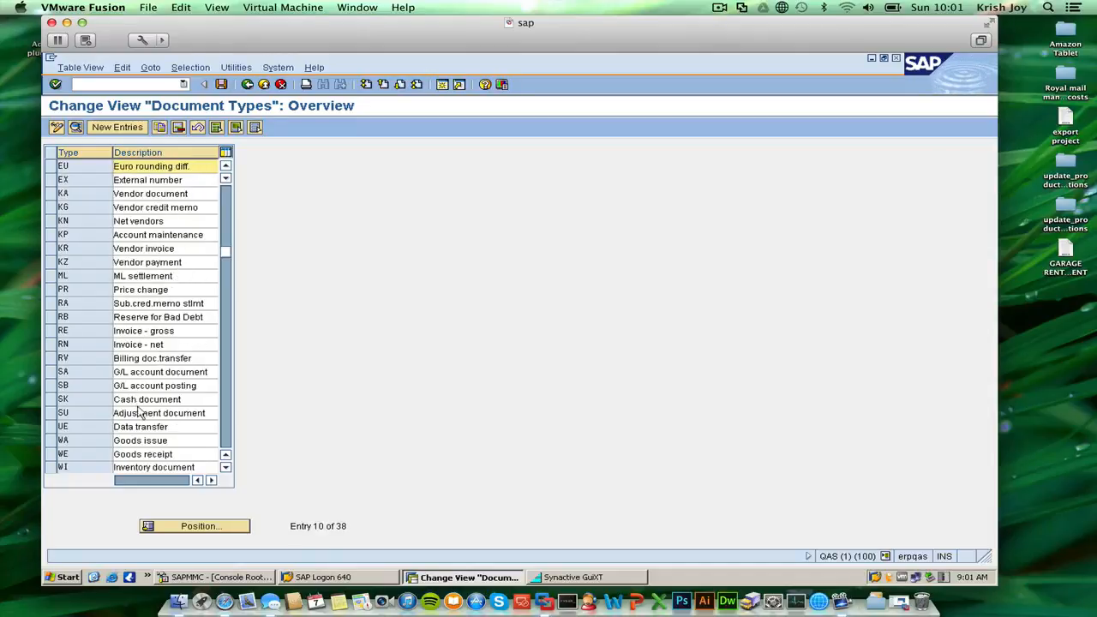
left_click(79, 373)
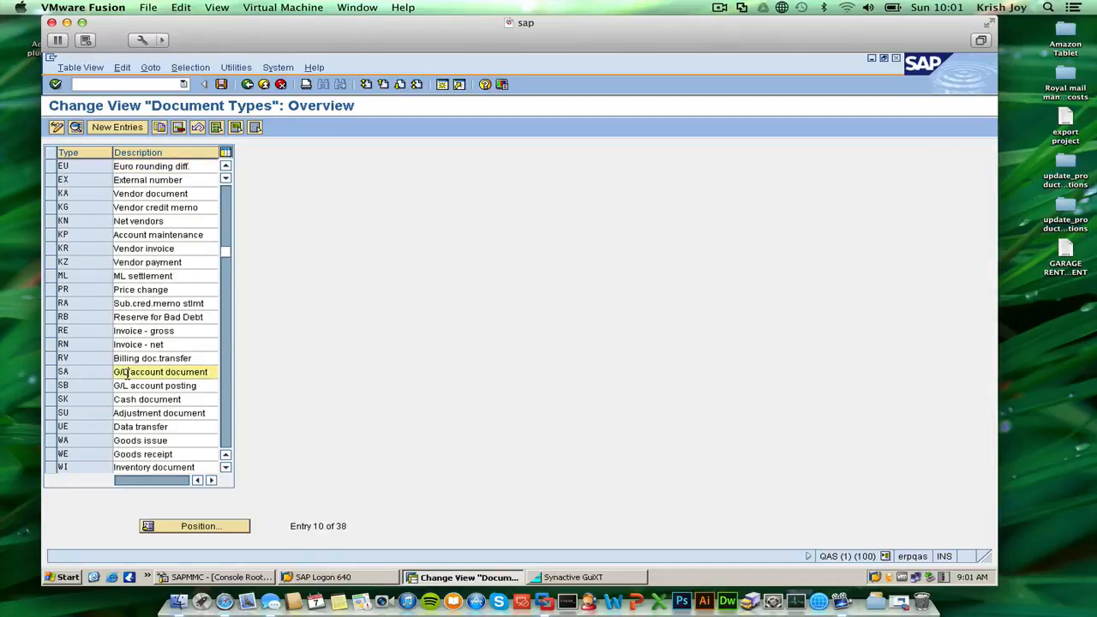
left_click(48, 374)
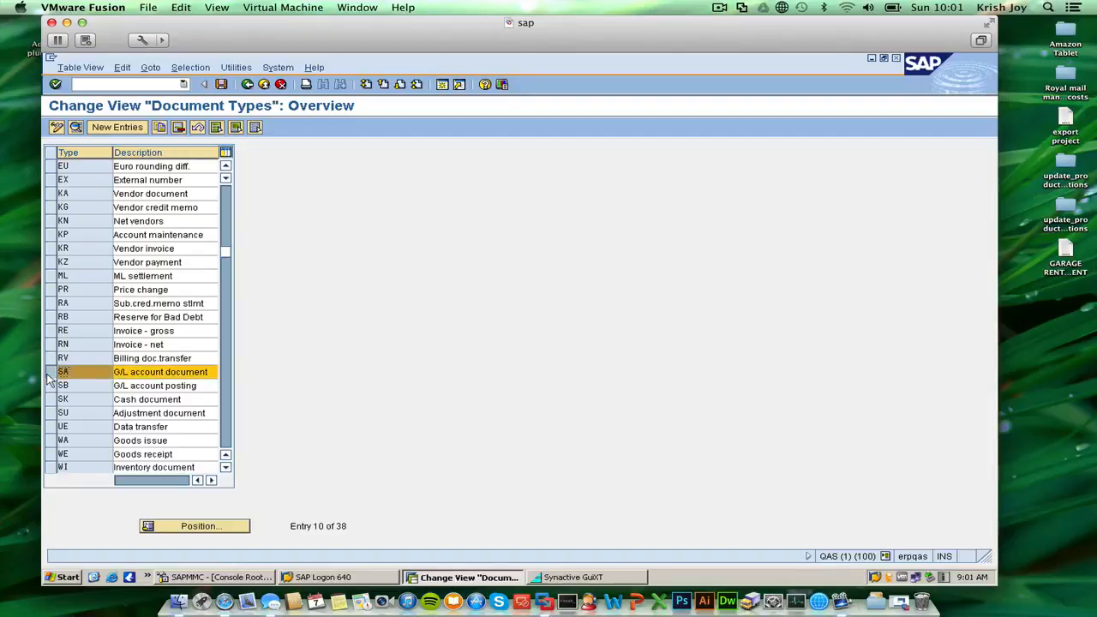
left_click(63, 375)
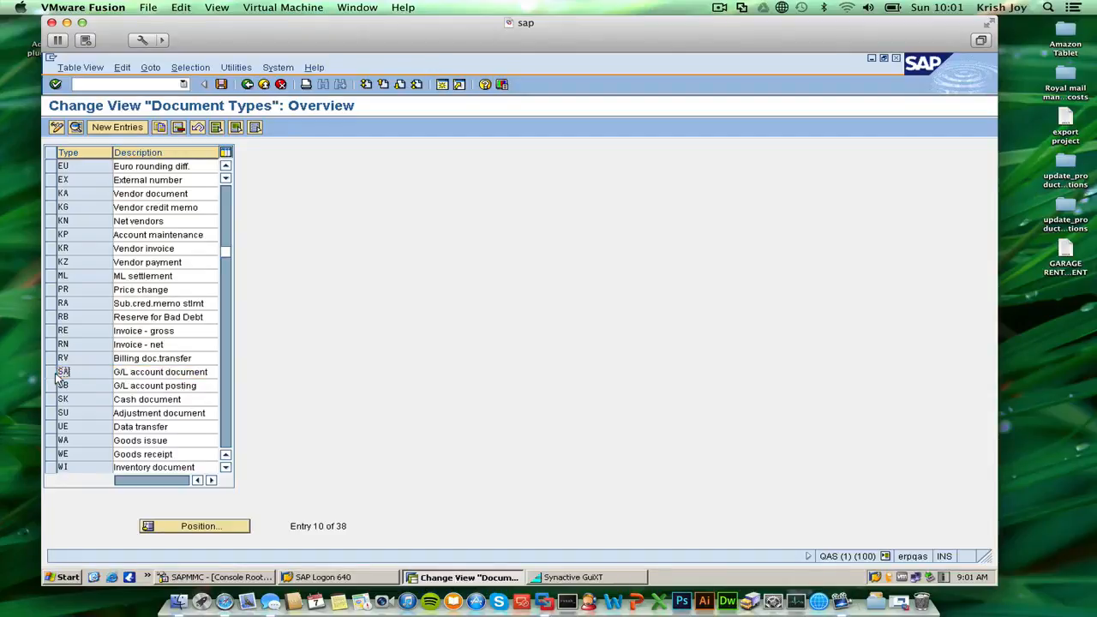
double_click(63, 375)
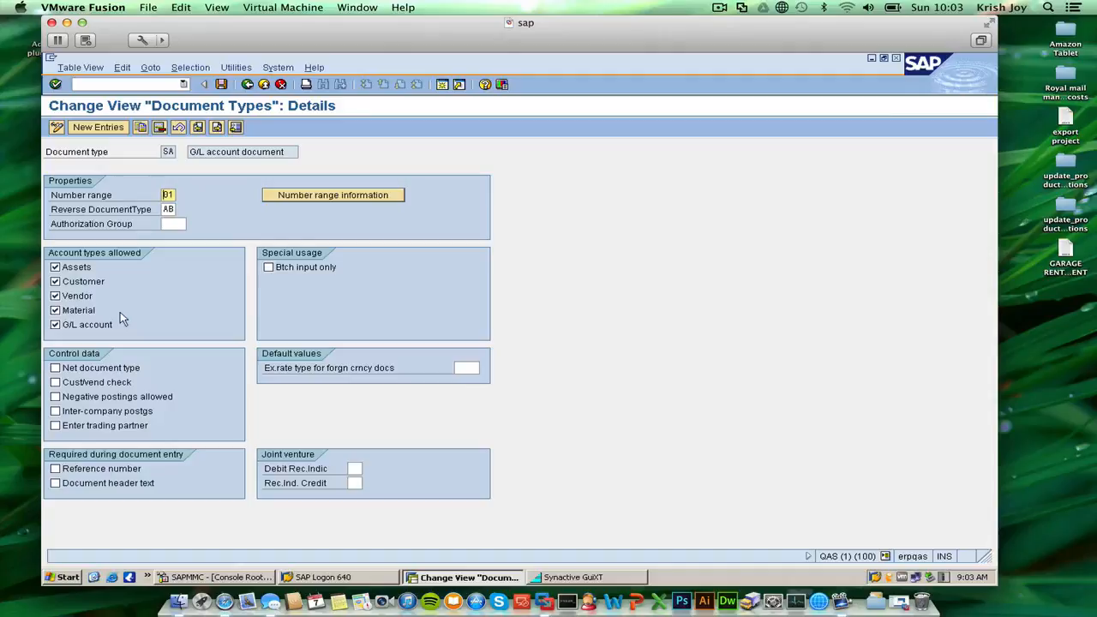
Return to the document types overview and open the details of document type DR (Customer invoice).
left_click(247, 84)
scroll(167, 174, "up", 3)
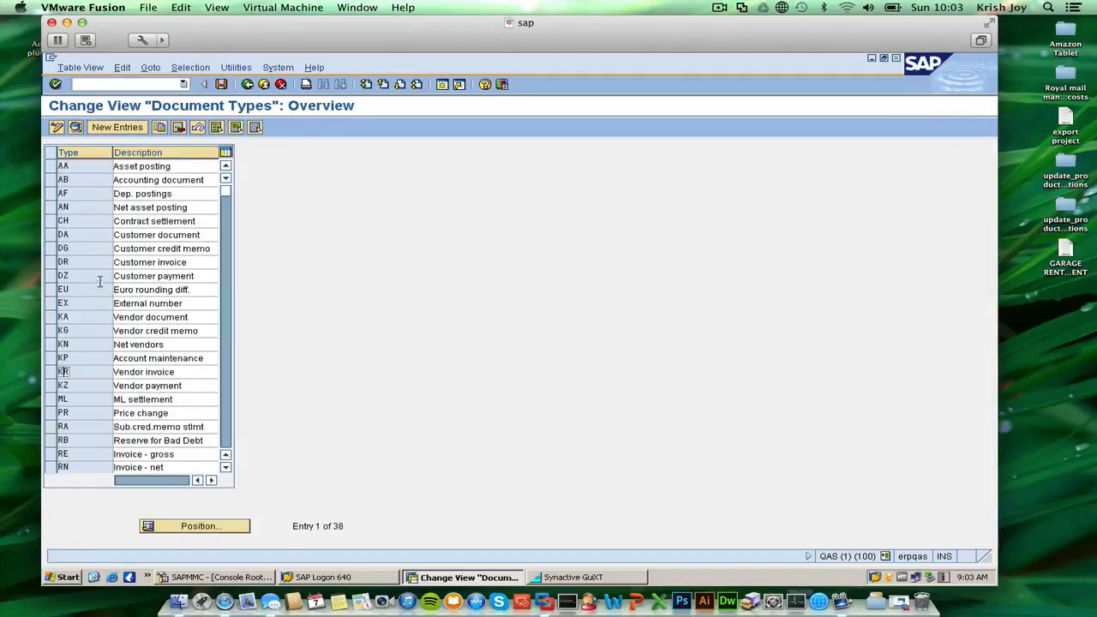
left_click(138, 262)
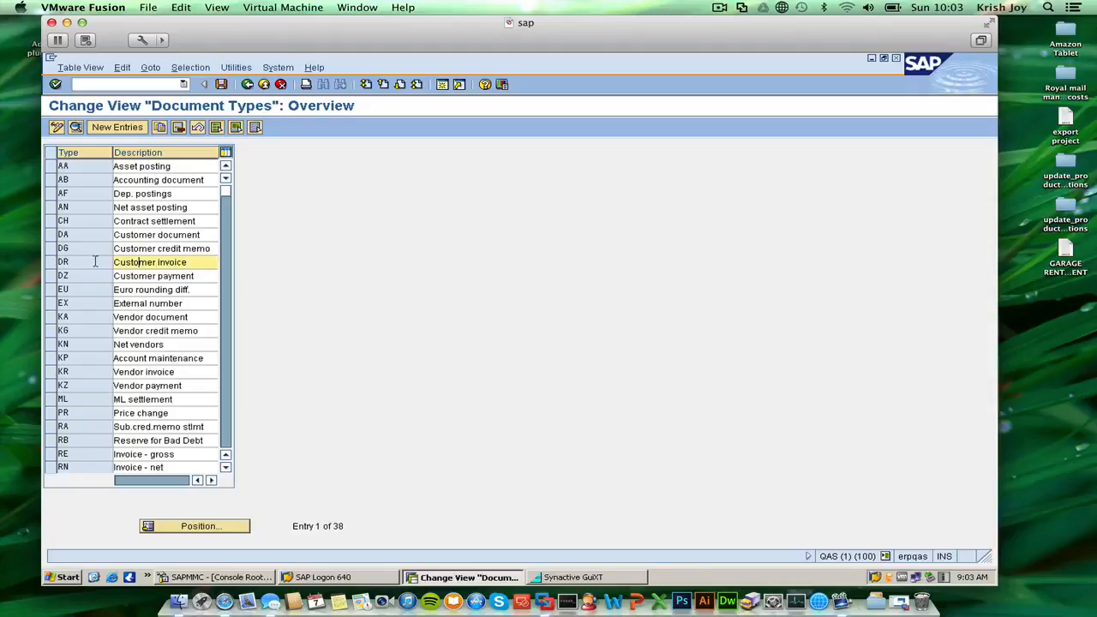
left_click(50, 265)
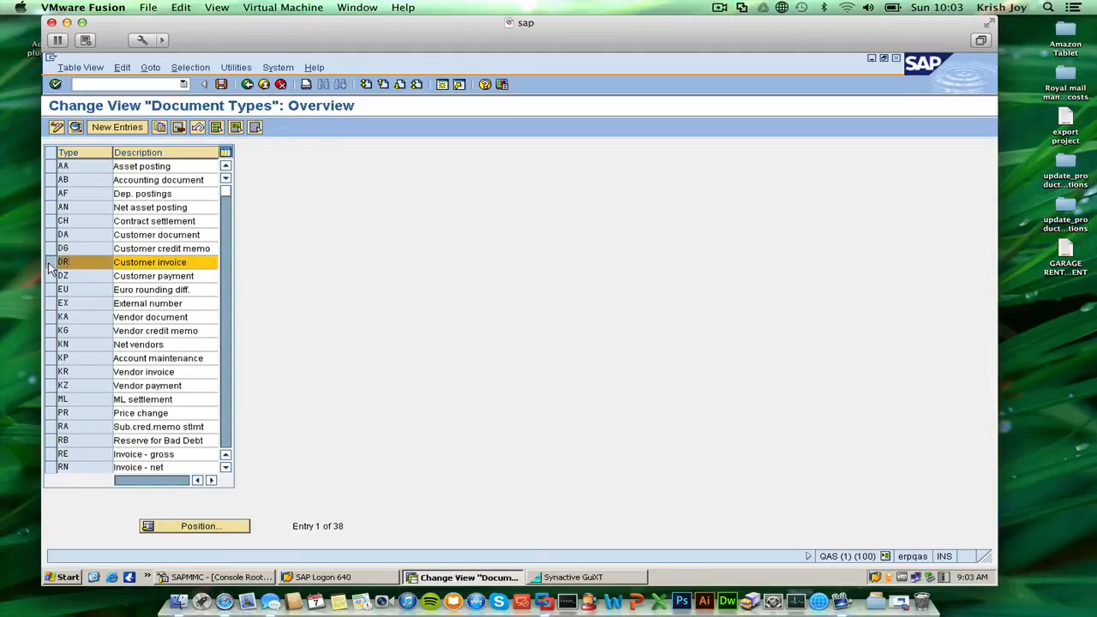
double_click(142, 264)
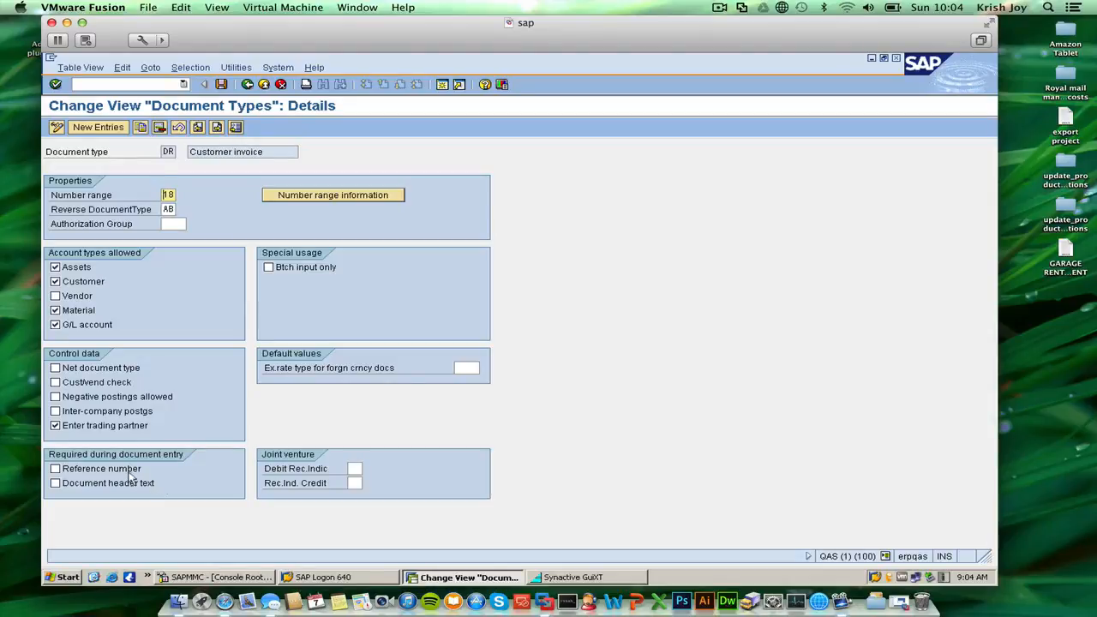
Try requiring a reference number for document type DR, and exit maintenance without saving.
left_click(129, 471)
left_click(257, 84)
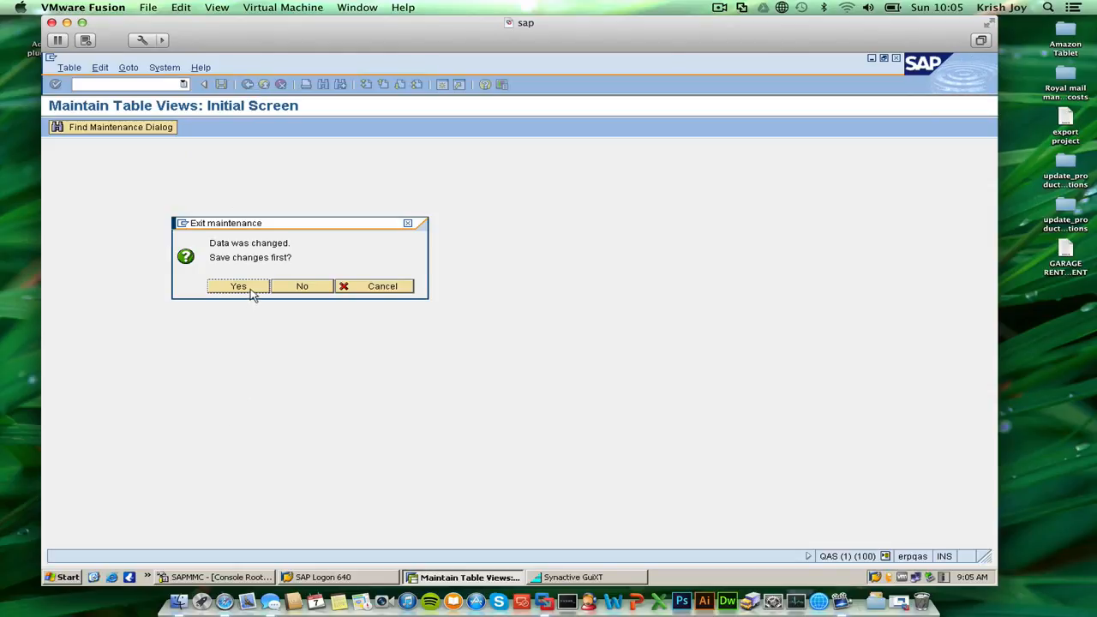
left_click(303, 289)
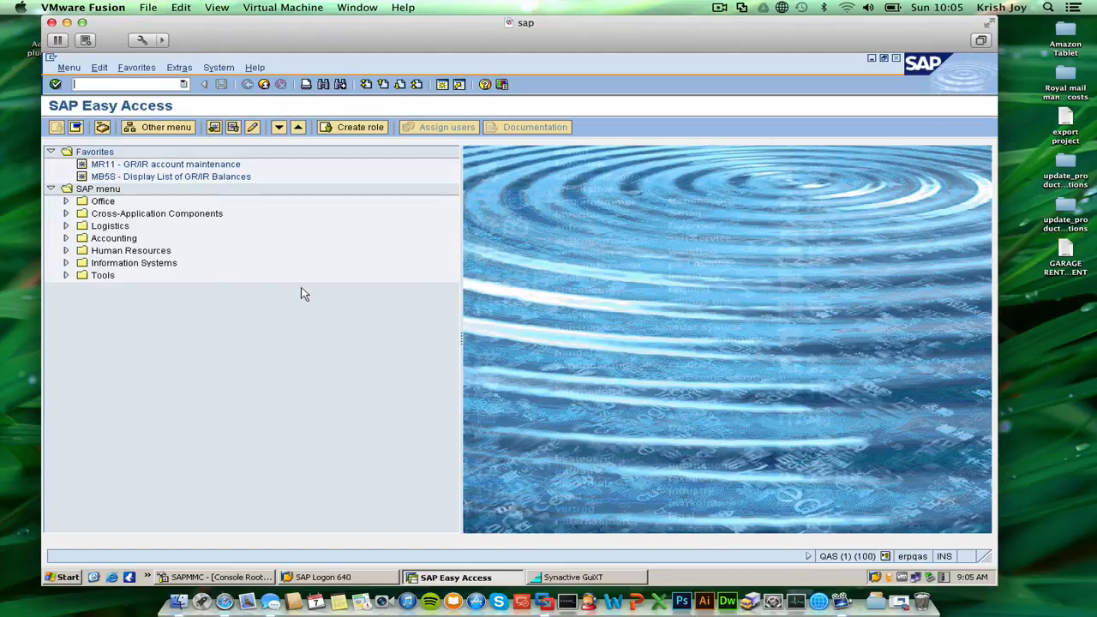
Open central G/L account maintenance with transaction fs00.
left_click(156, 81)
type("fs00")
key("Return")
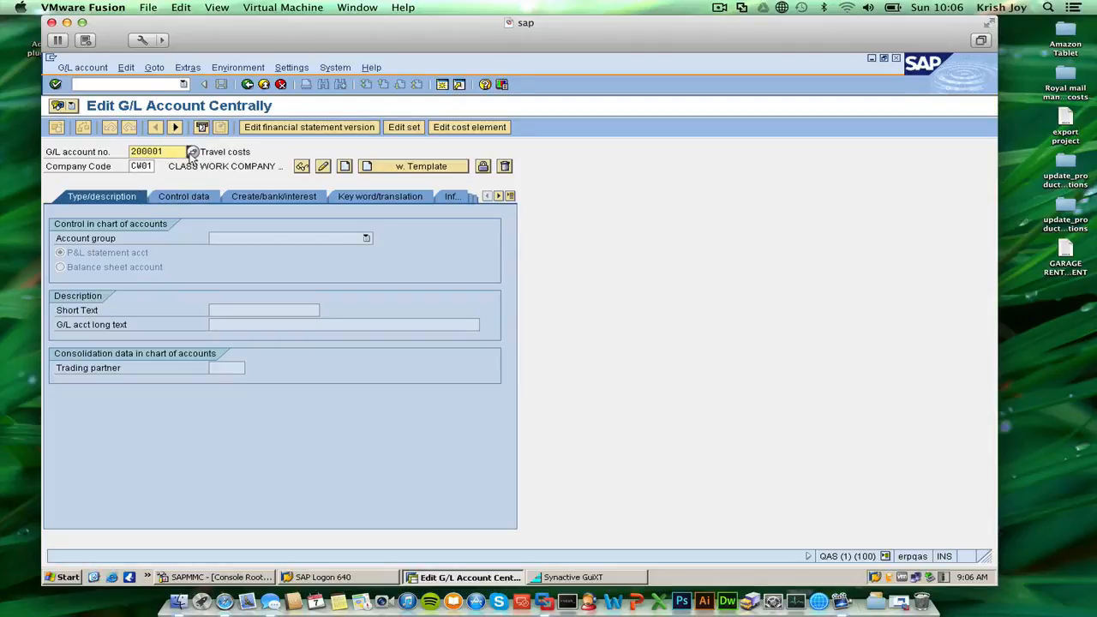
Examine the account group options and control data of the Travel costs G/L account, and exit to the initial menu.
left_click(366, 239)
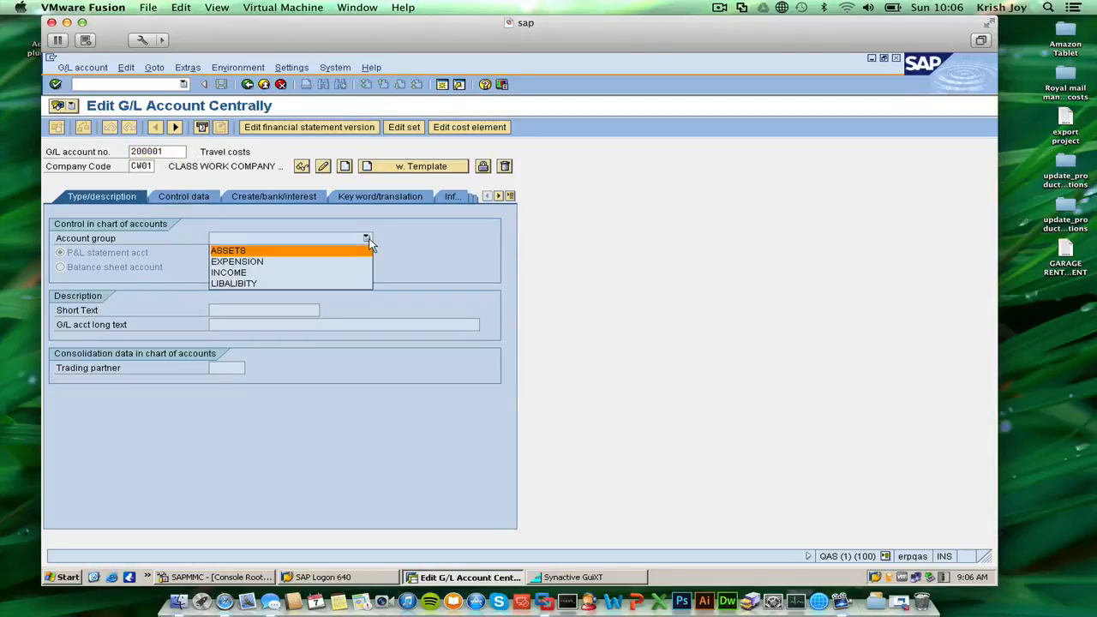
left_click(344, 262)
left_click(80, 256)
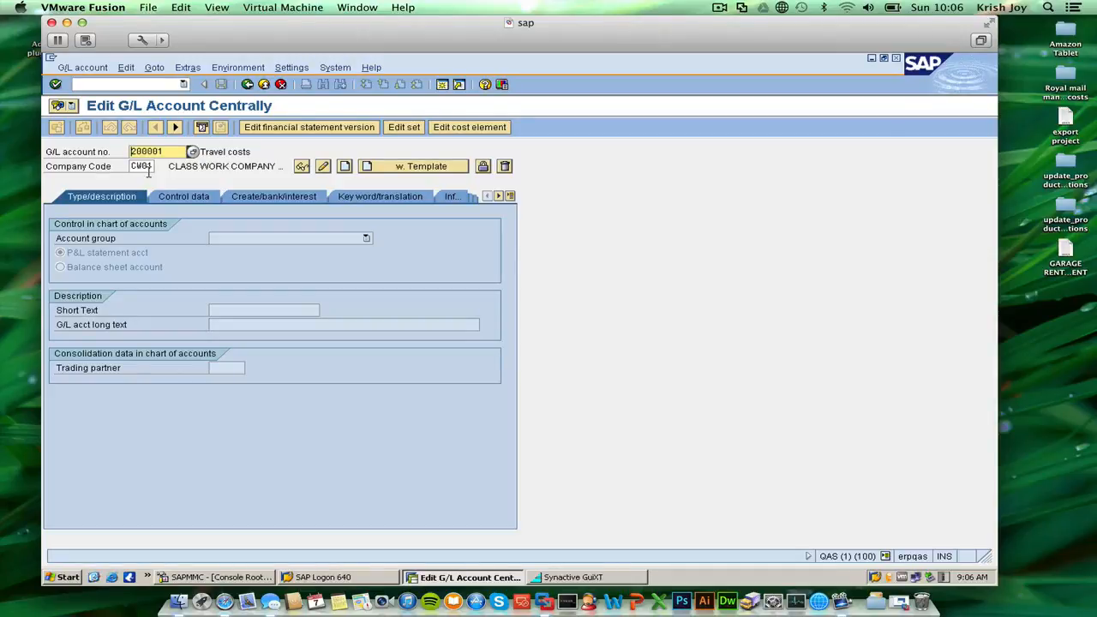
left_click(165, 197)
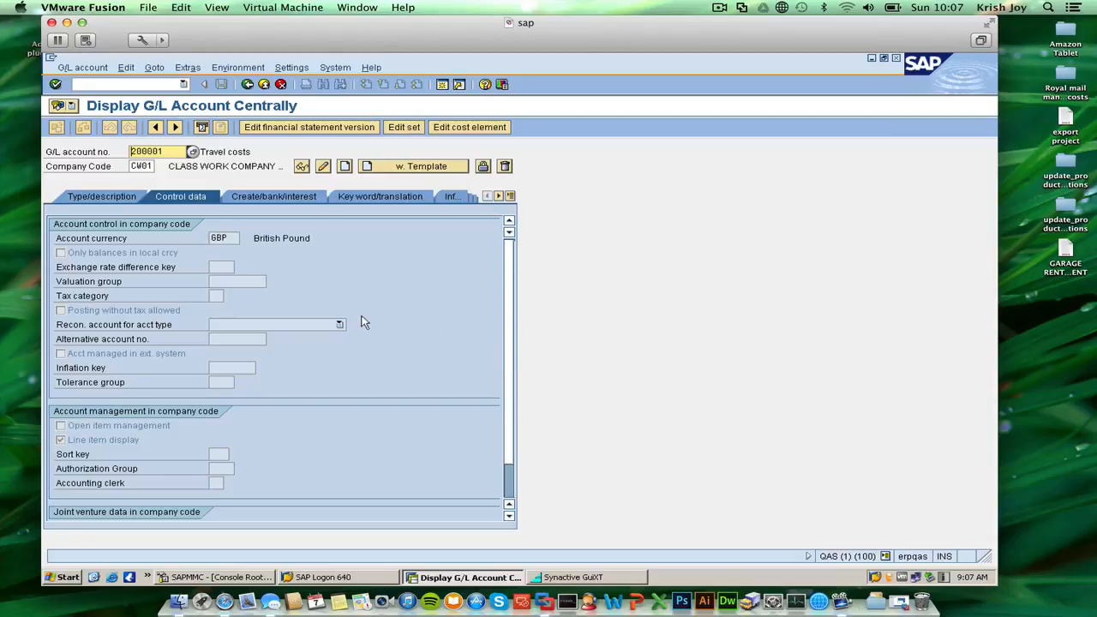
left_click(264, 85)
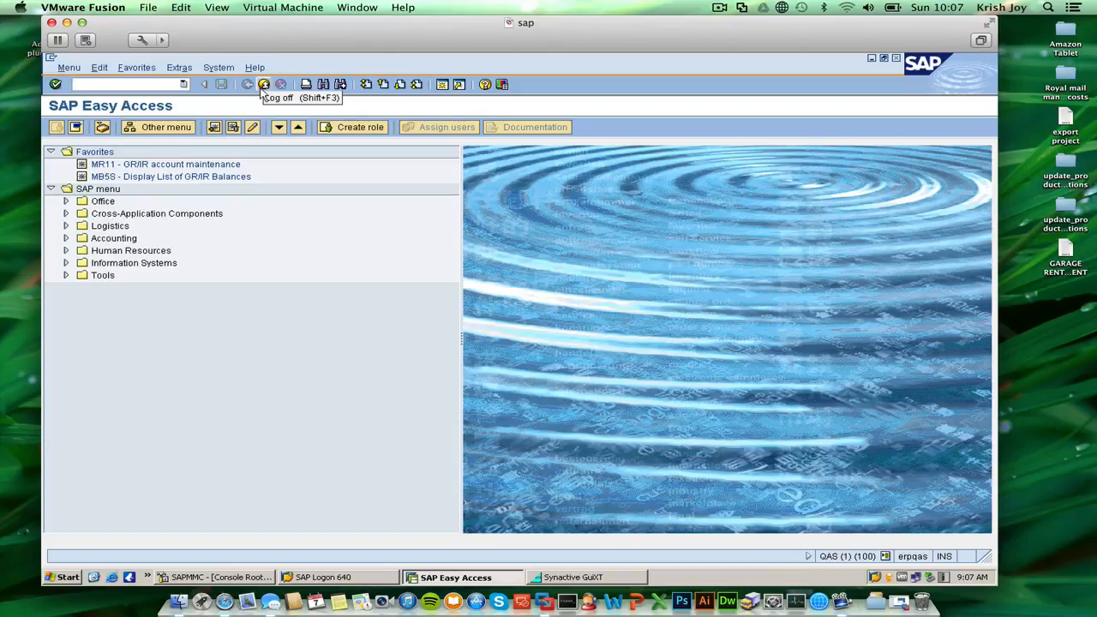
Open the Customizing project execution screen with transaction spro.
type("spro")
key("Return")
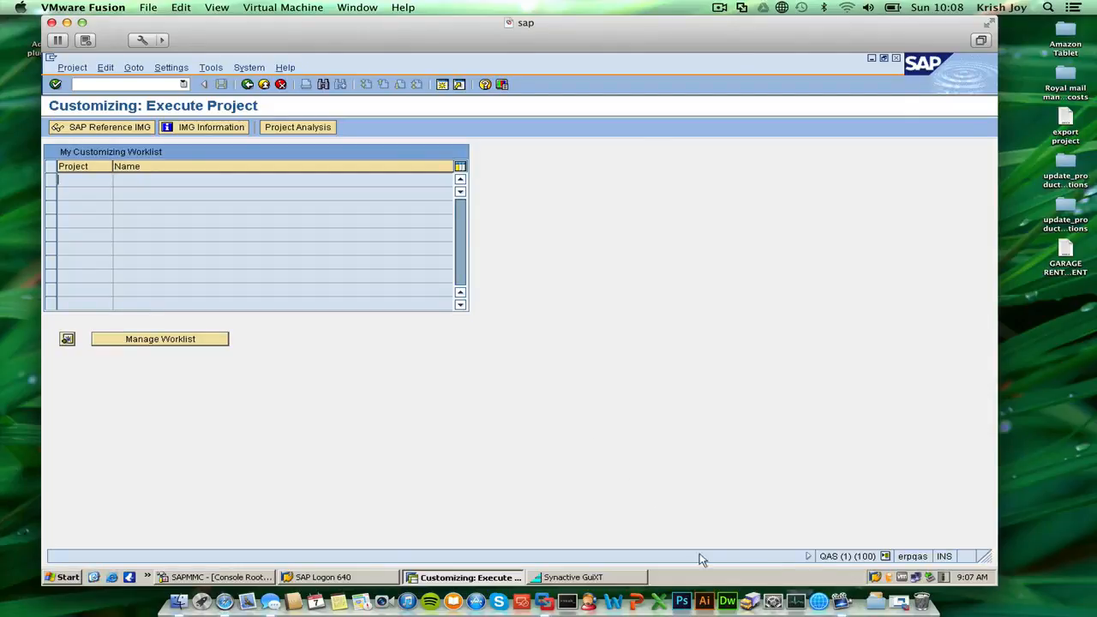
Switch to System Preferences, check the sound input settings, and quit System Preferences.
left_click(776, 581)
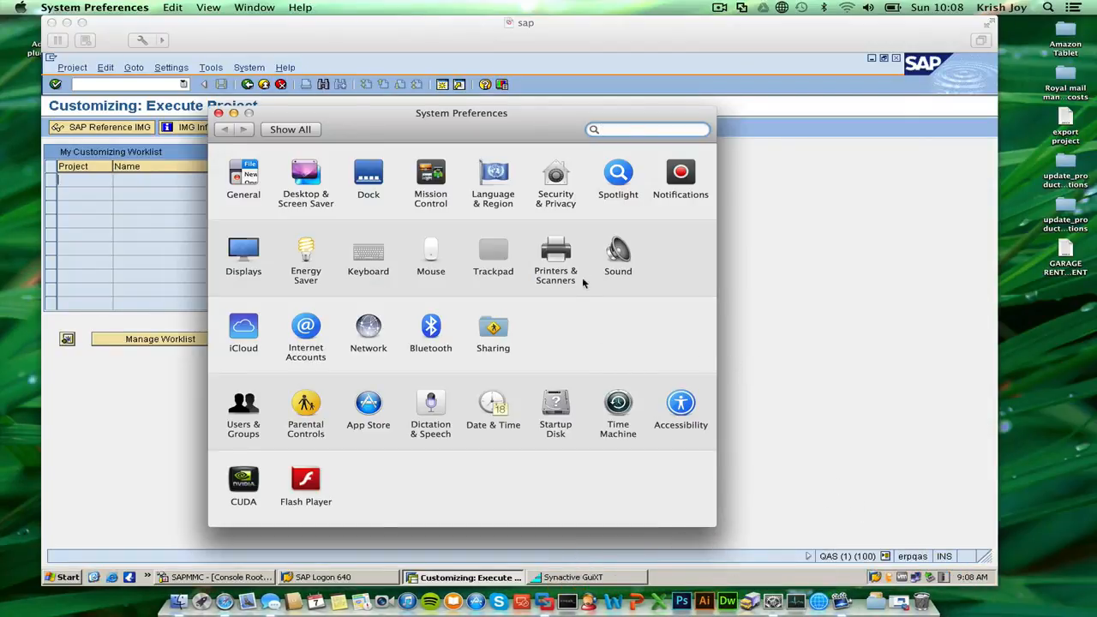
left_click(606, 261)
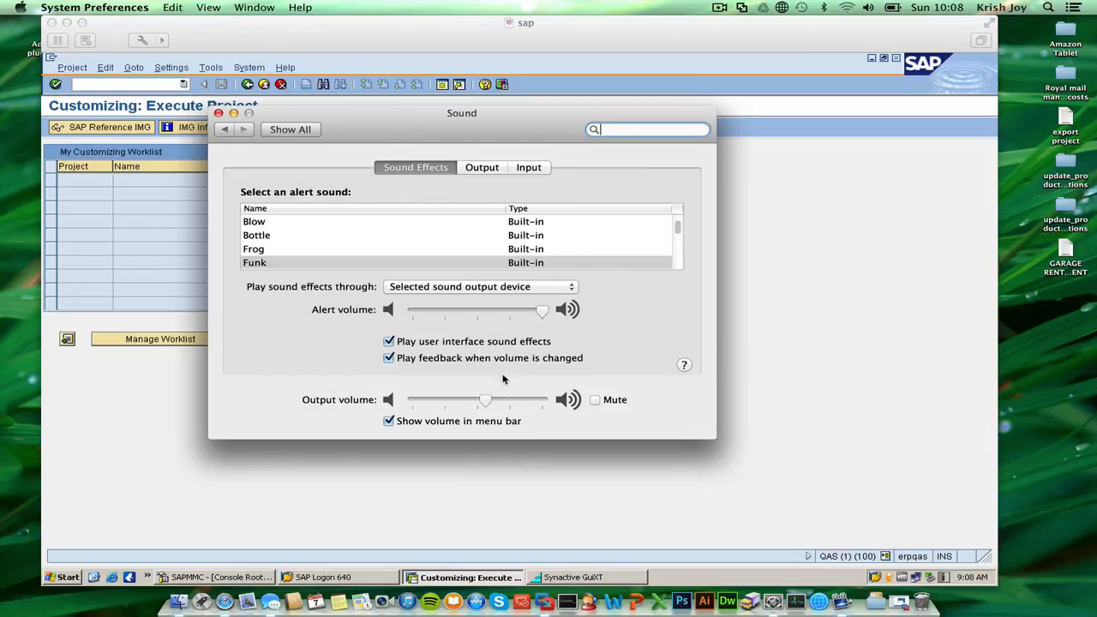
left_click(528, 167)
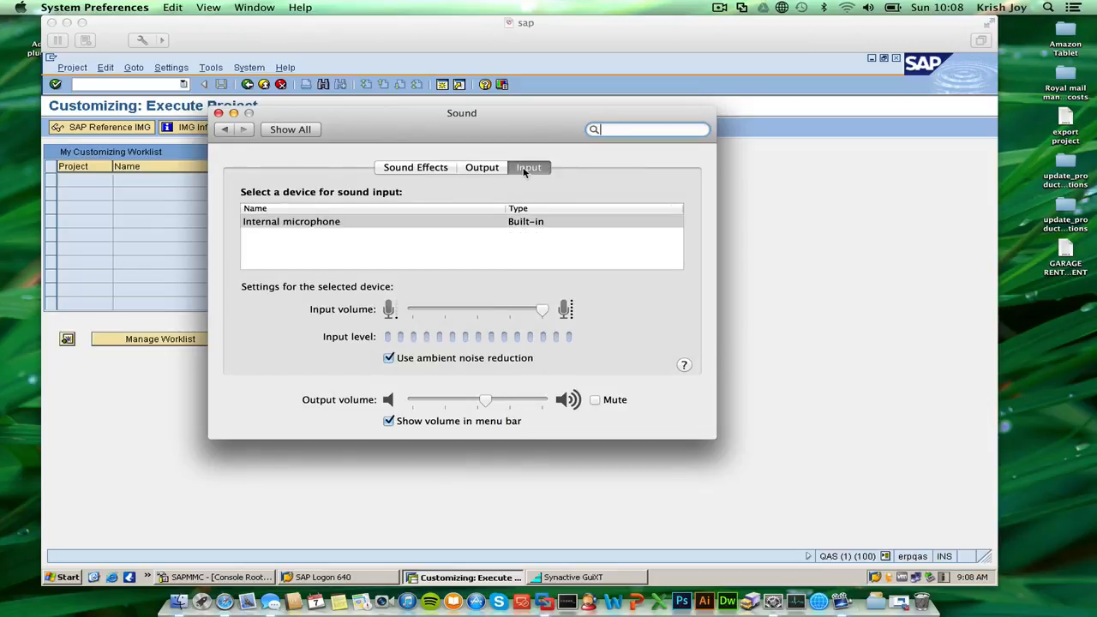
left_click(290, 129)
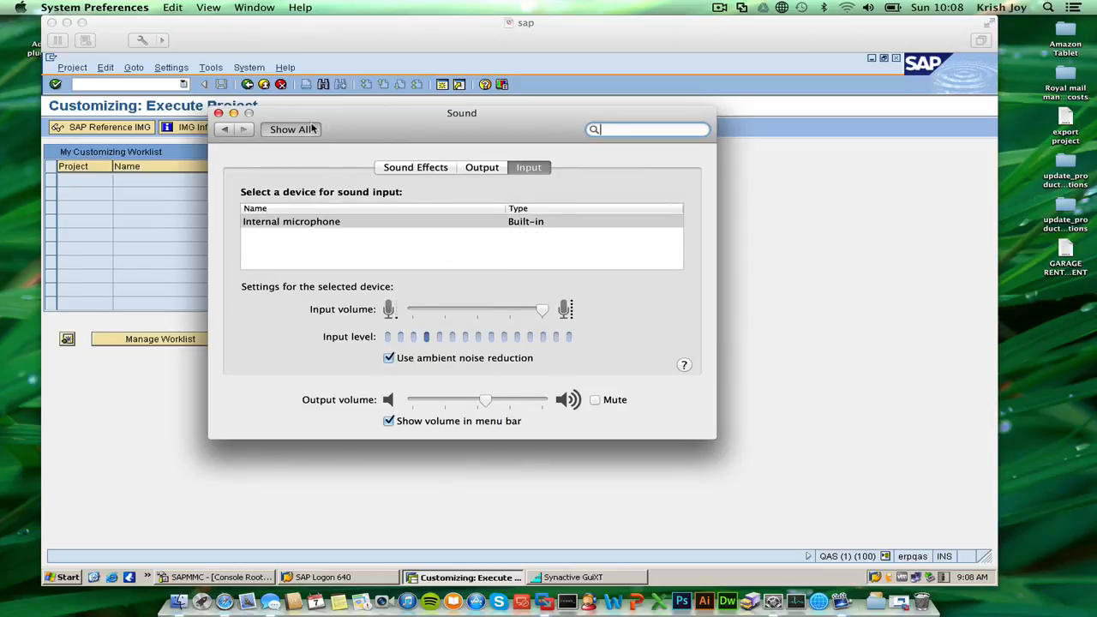
left_click(101, 7)
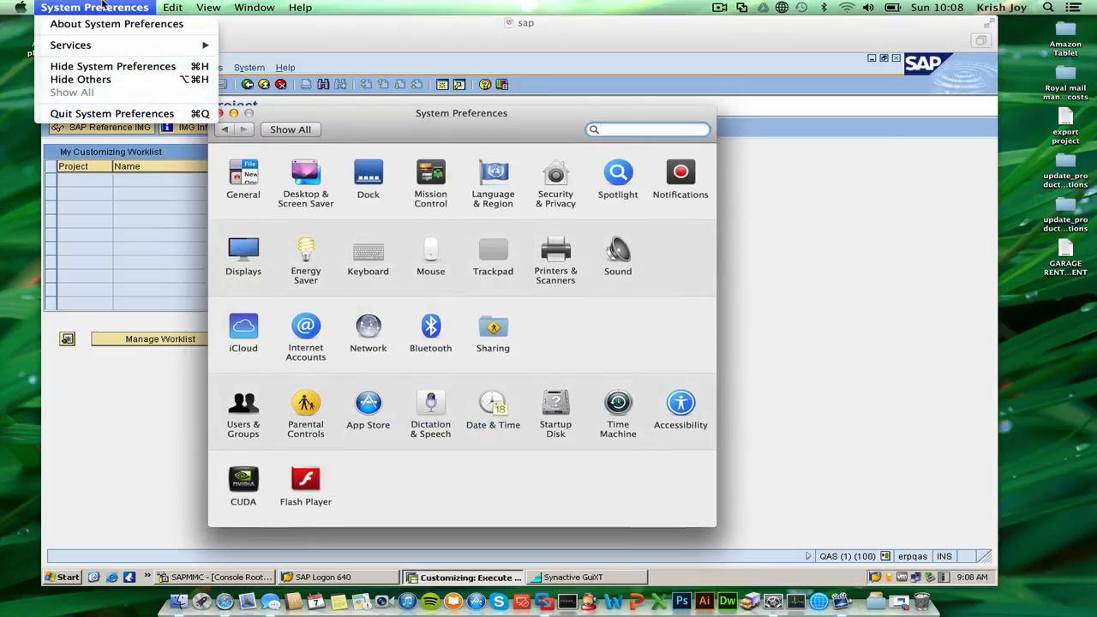
left_click(111, 114)
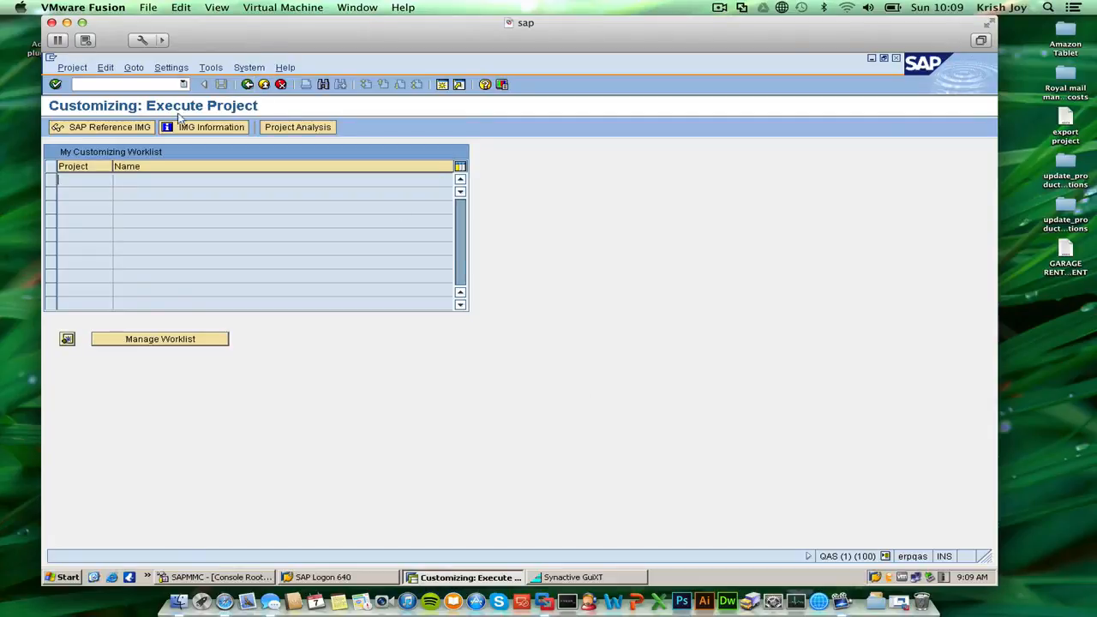
Open Define Tolerance Groups for Employees in the SAP Reference IMG, within the Document area of Financial Accounting Basic Settings (New).
left_click(123, 128)
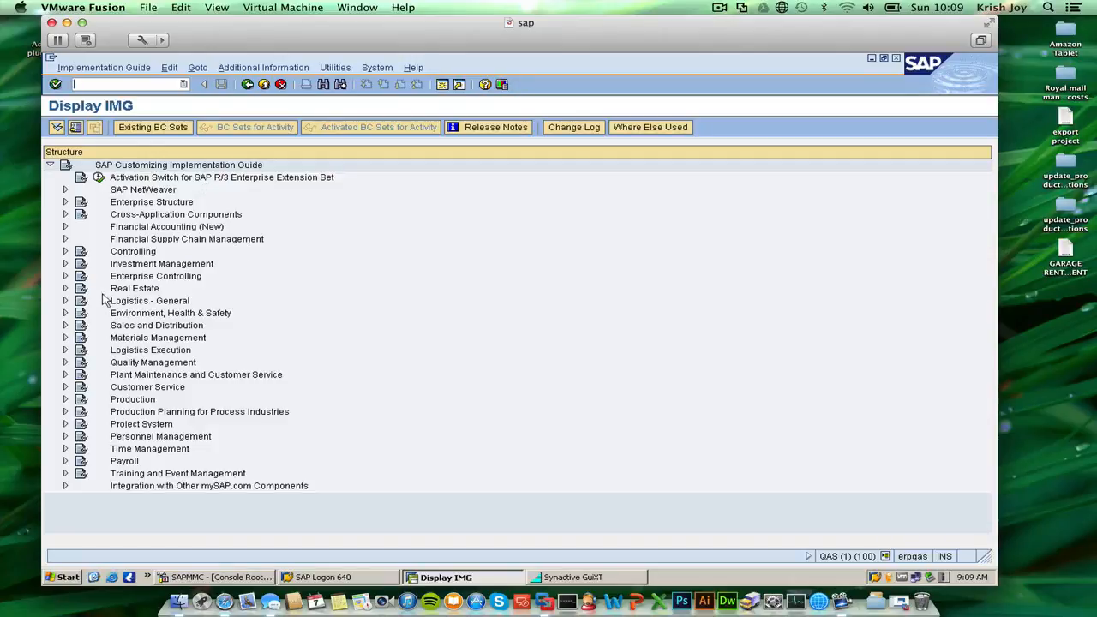
left_click(66, 227)
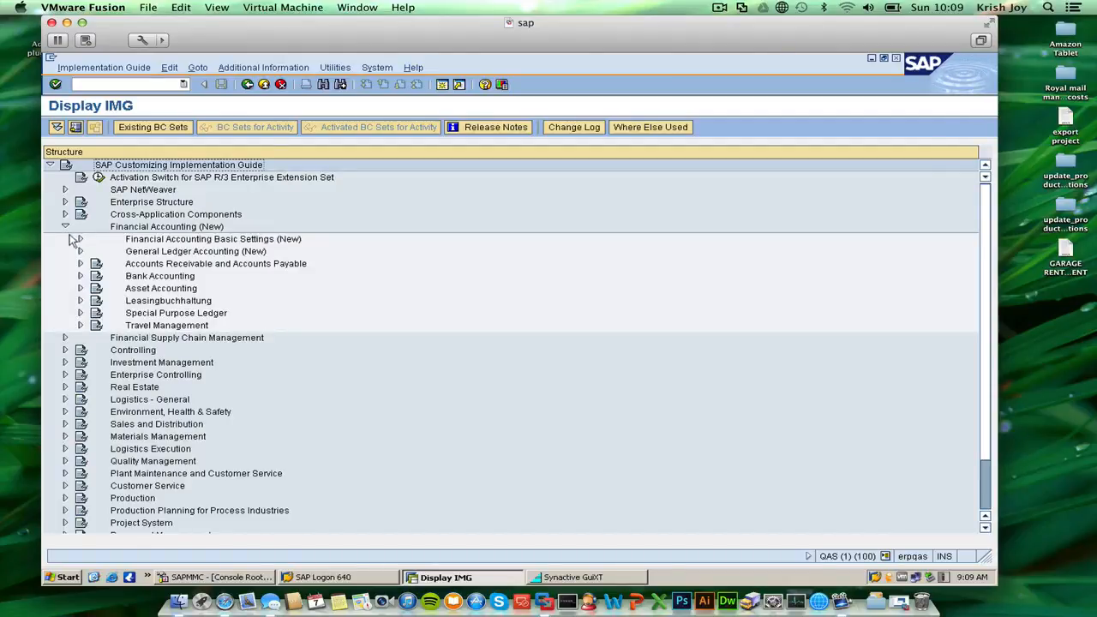
left_click(80, 241)
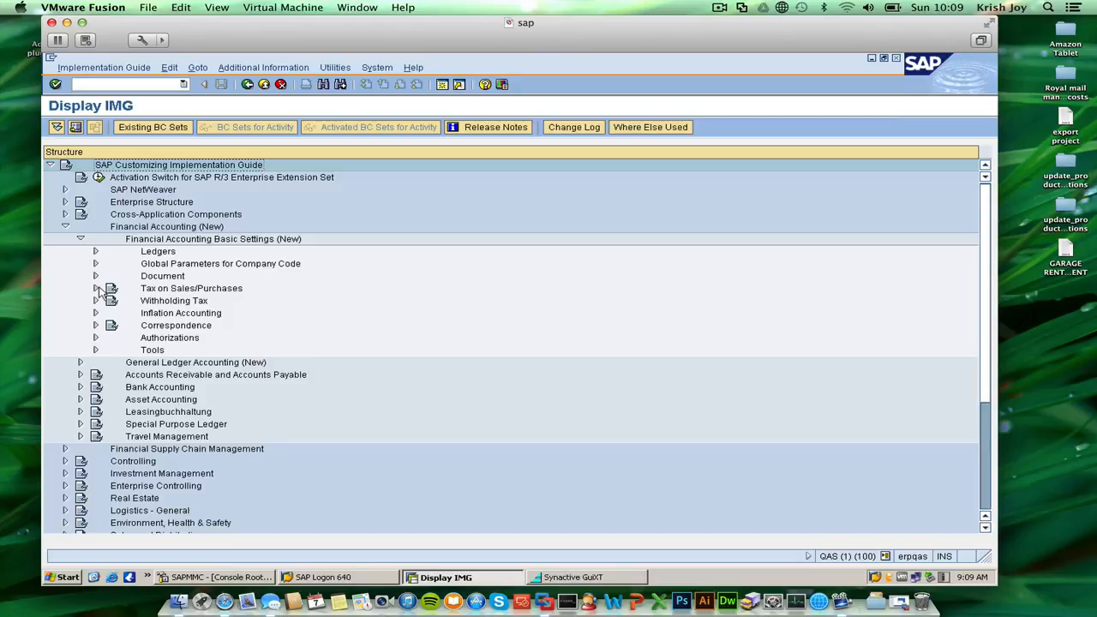
left_click(95, 276)
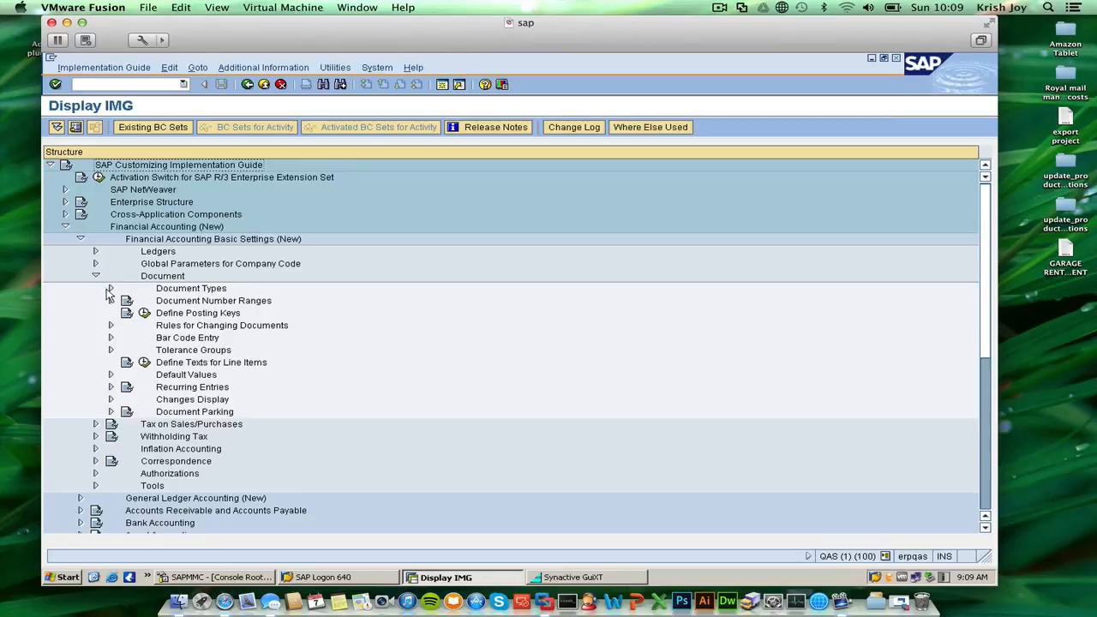
left_click(110, 351)
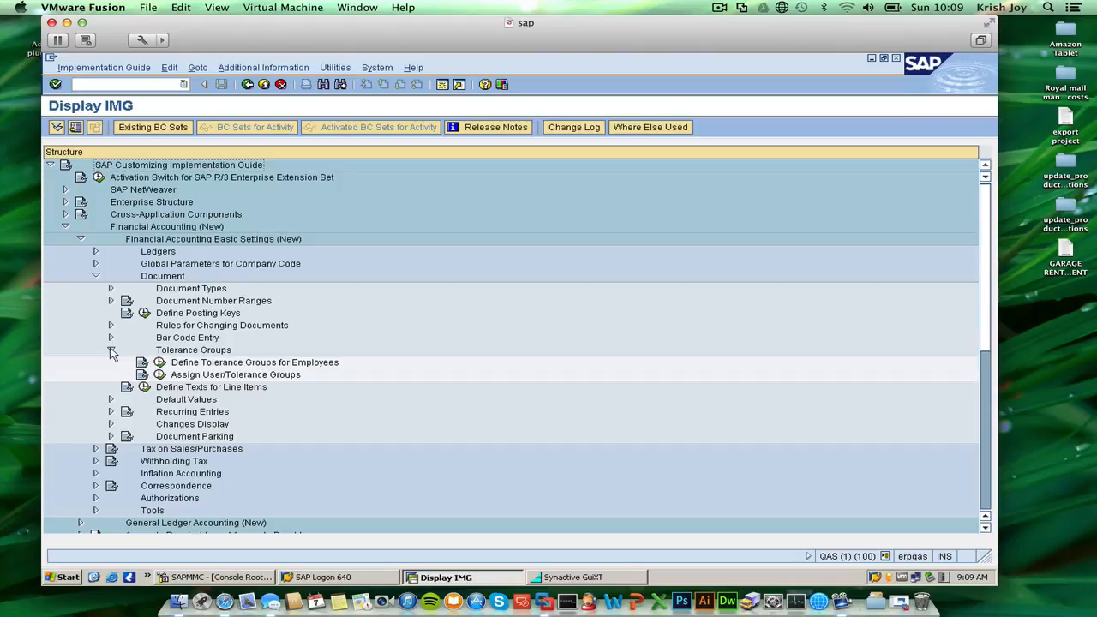
left_click(160, 364)
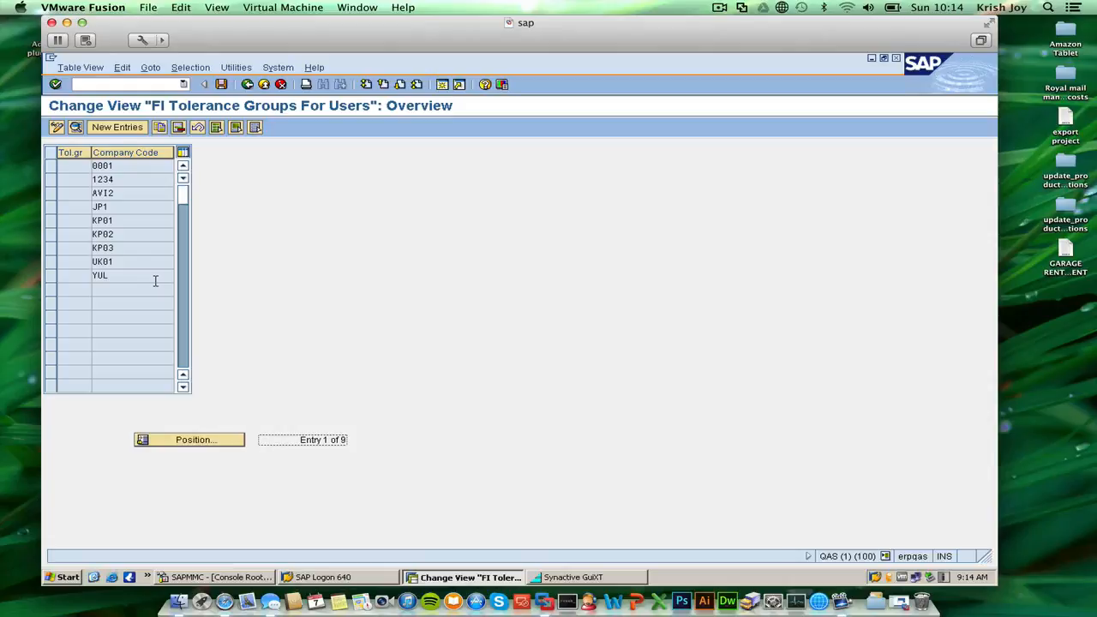
Examine the posting limits and permitted payment differences in the tolerance group details of company code KP01.
double_click(129, 220)
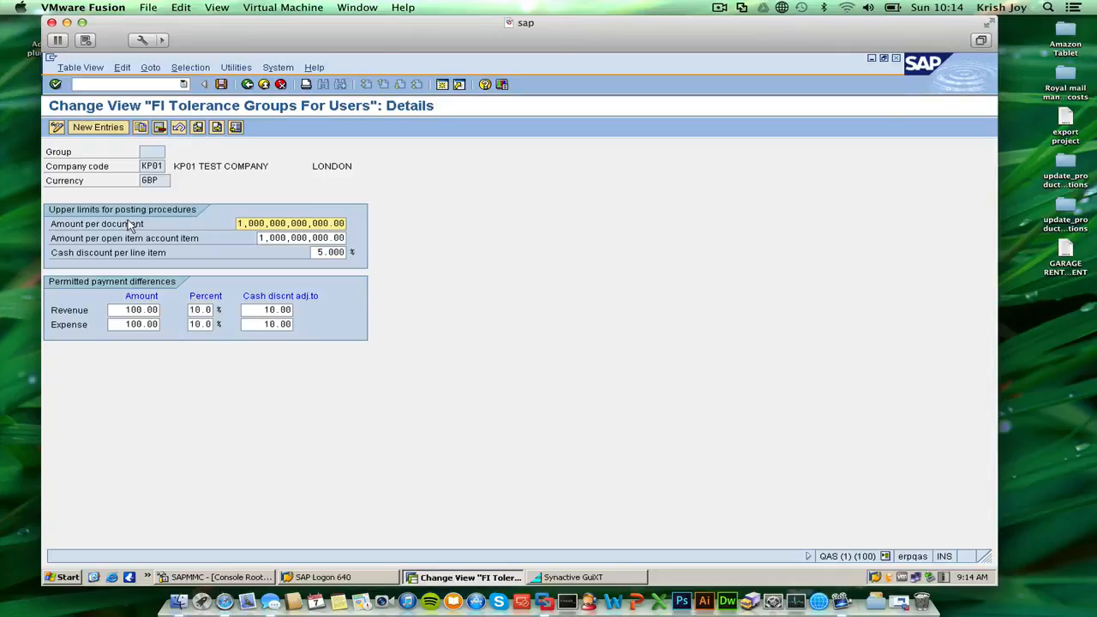
left_click(247, 84)
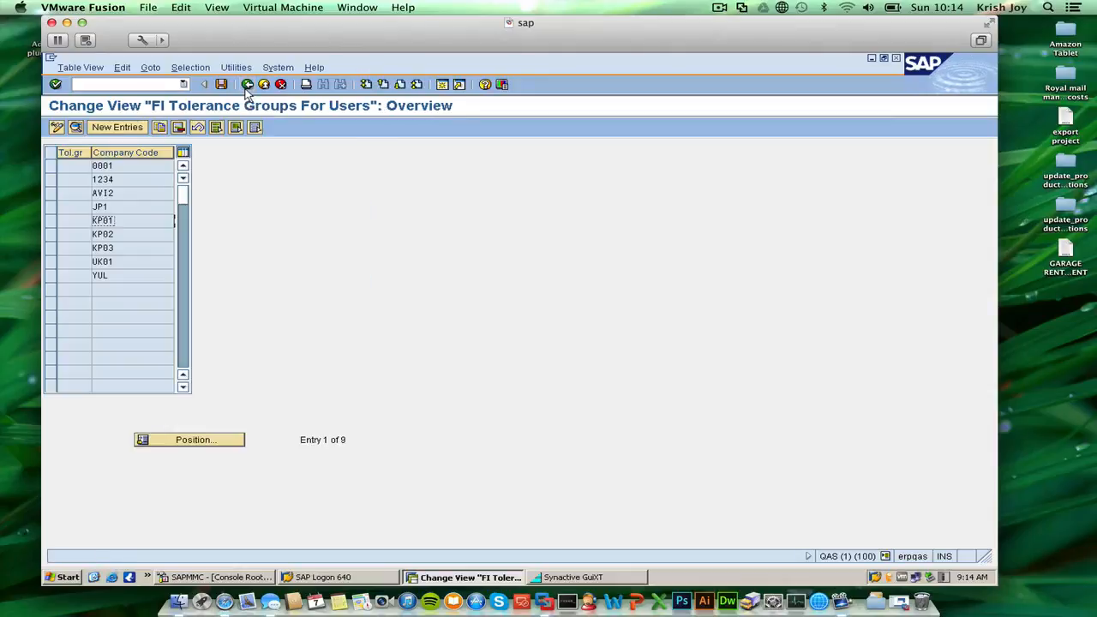
left_click(55, 223)
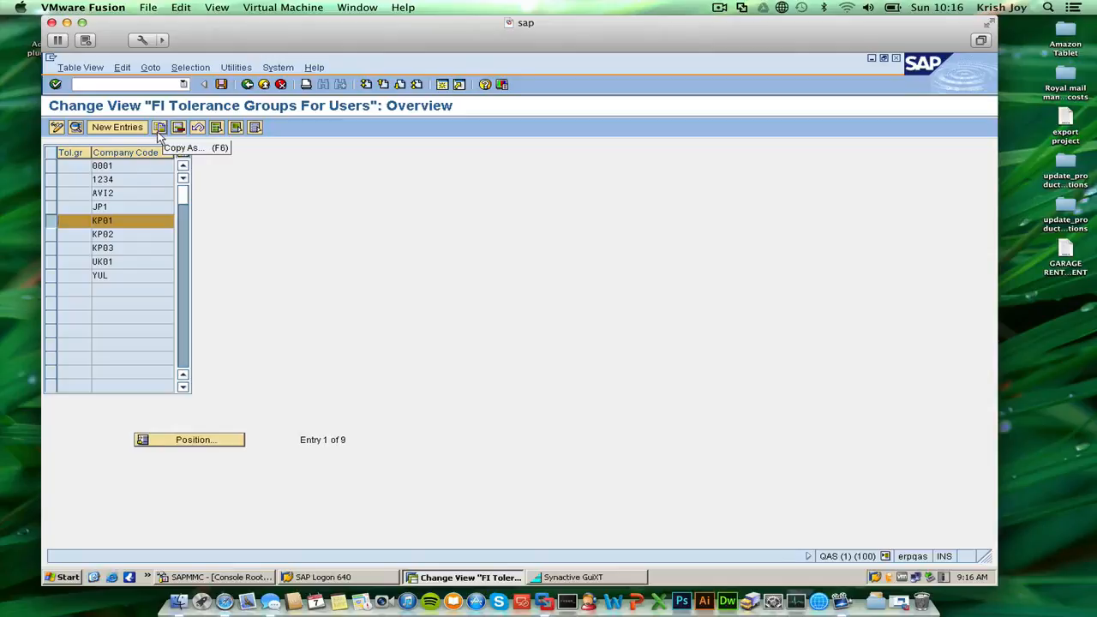
double_click(131, 224)
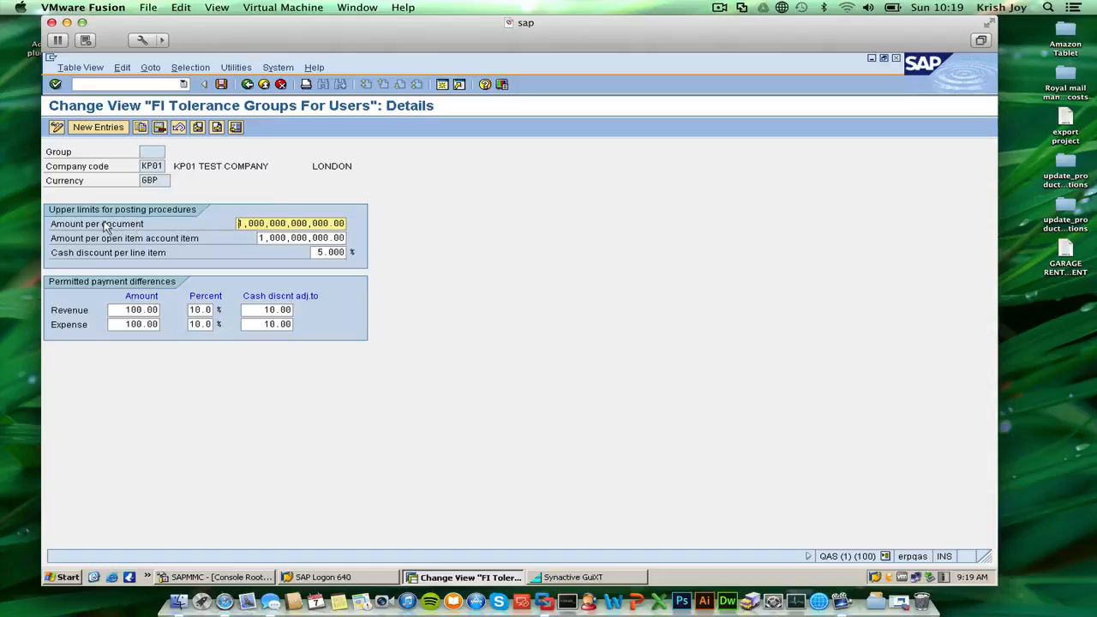
Create a second SAP session, and return to the KP01 tolerance group details in the first session.
left_click(441, 84)
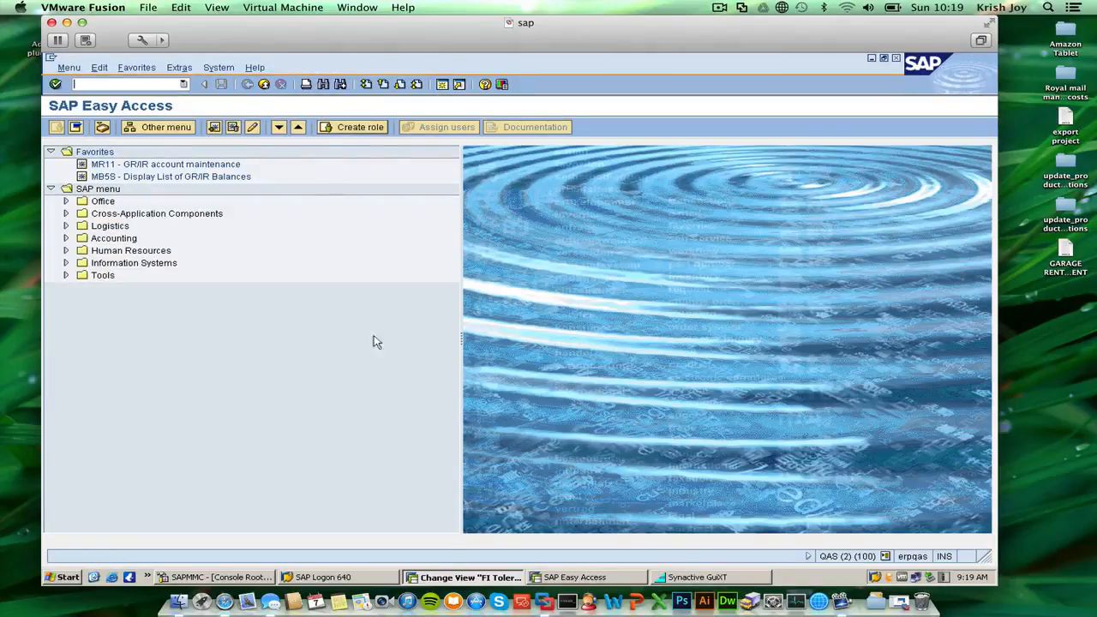
left_click(561, 575)
left_click(499, 578)
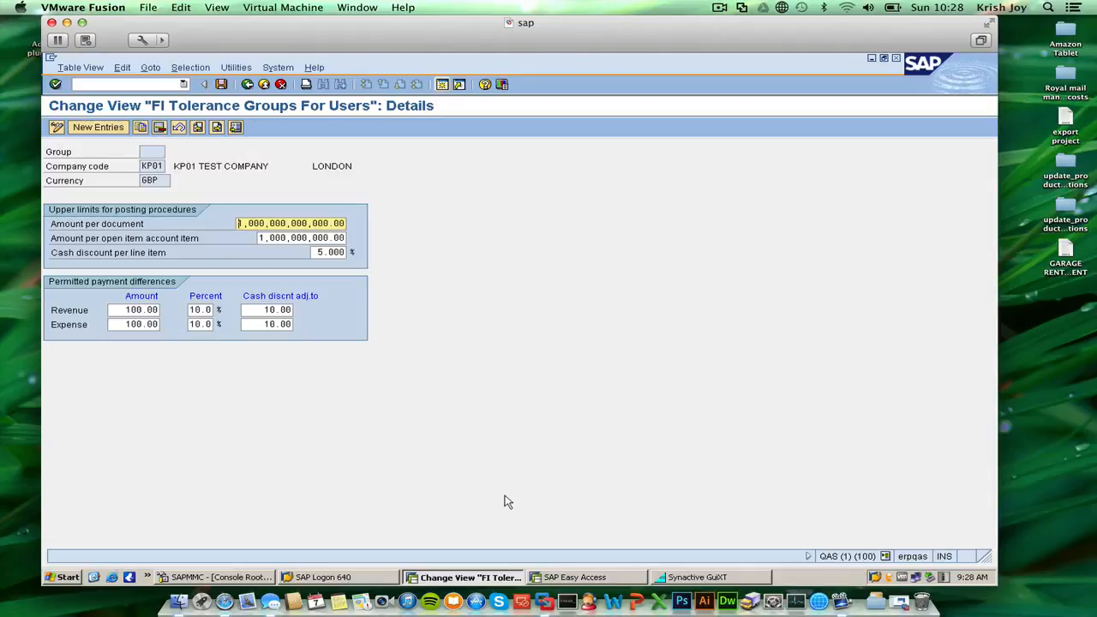
Leave the KP01 tolerance group details and reopen the overview of Define Tolerance Groups for Employees from the IMG.
left_click_drag(263, 309, 282, 309)
left_click(283, 309)
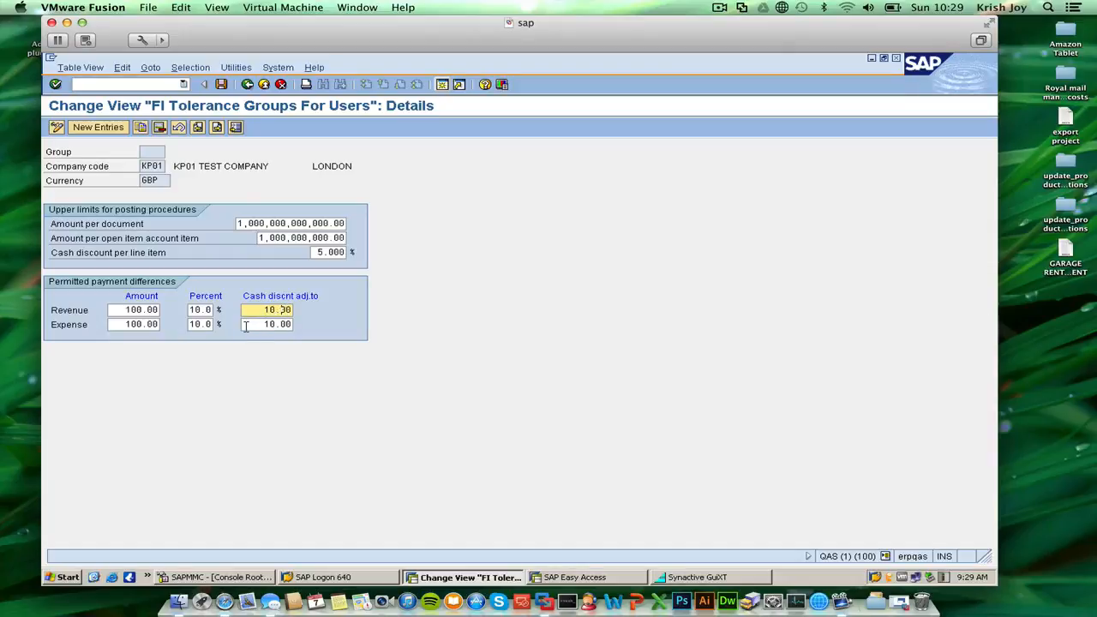
left_click(261, 87)
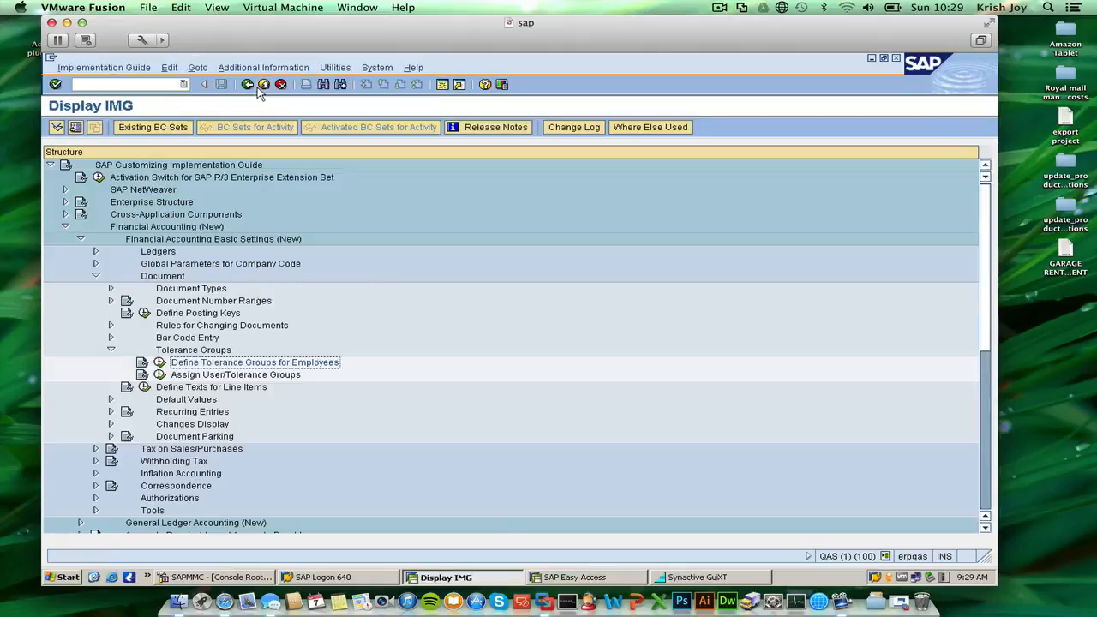
left_click(160, 374)
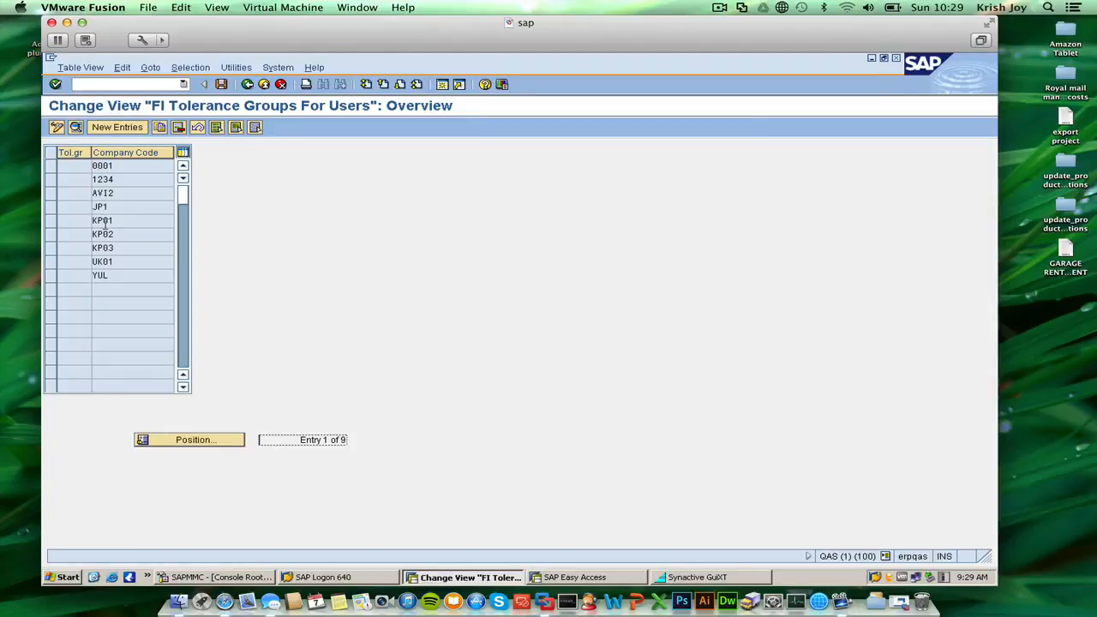
Copy the KP01 tolerance group entry to company code CW01, leaving the group blank and keeping the posting limits and payment differences.
left_click(50, 225)
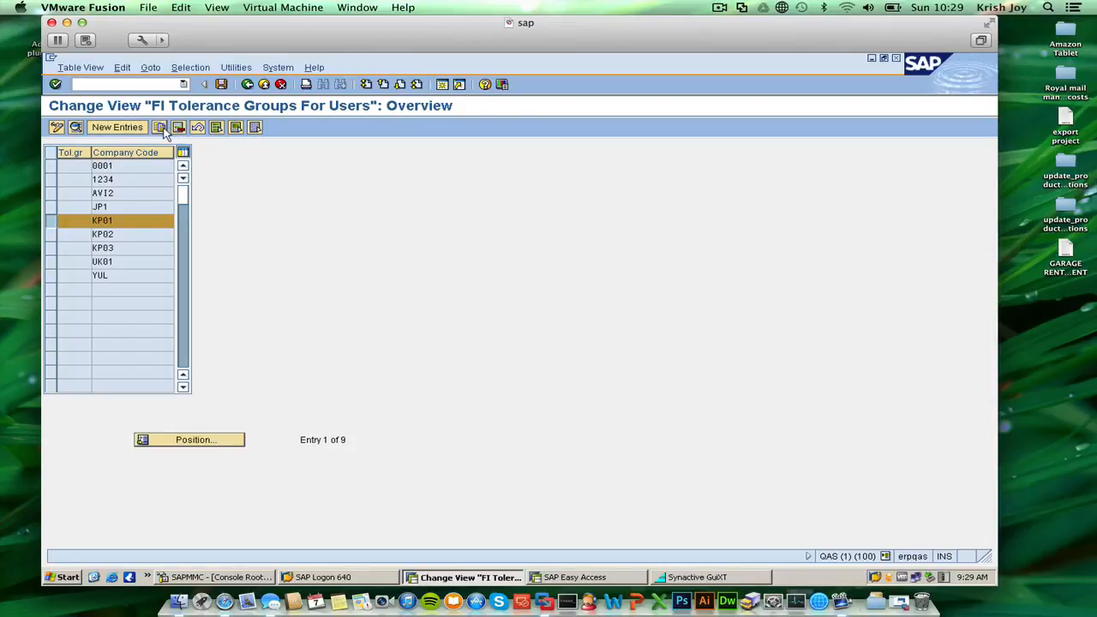
left_click(161, 128)
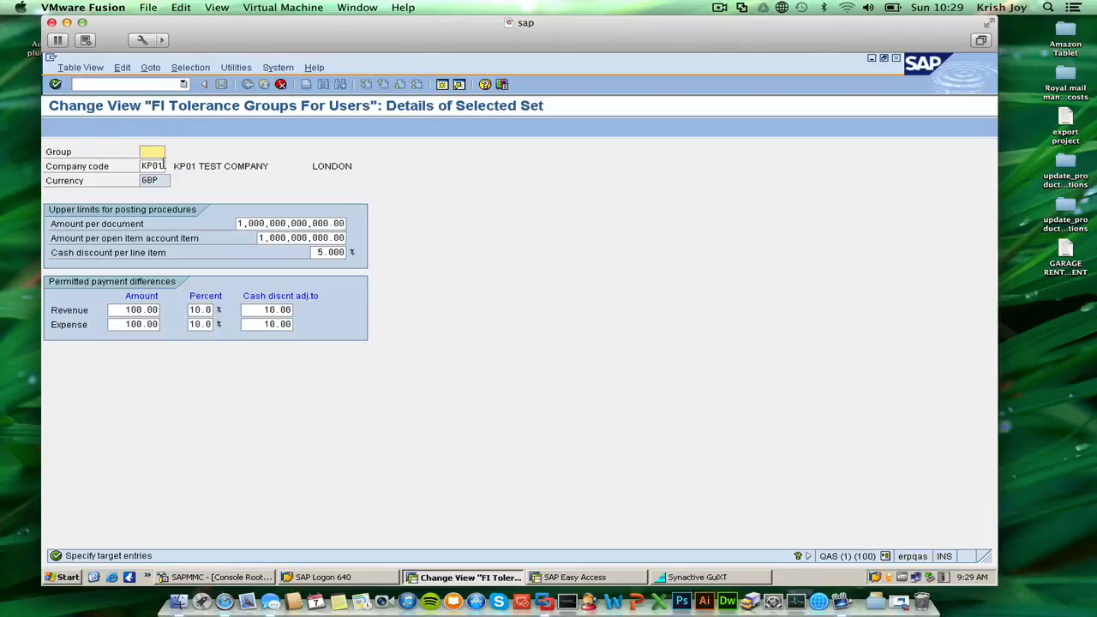
double_click(150, 165)
left_click_drag(147, 166, 138, 167)
left_click(144, 169)
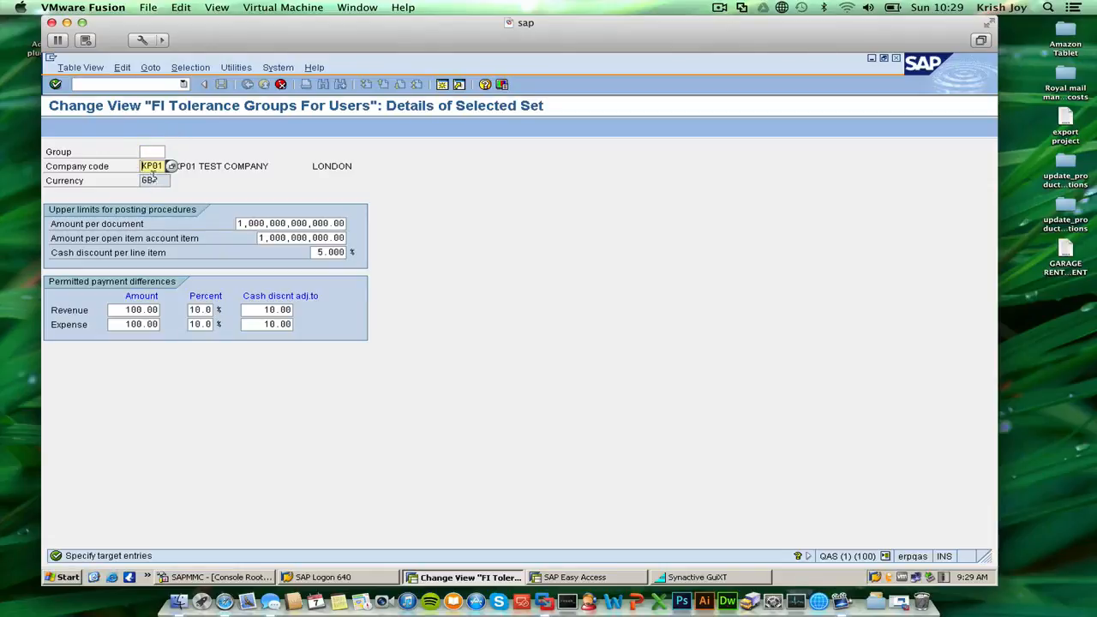
key("BackSpace")
key("BackSpace")
key("BackSpace")
key("BackSpace")
type("cw01")
key("Return")
Save the CW01 tolerance group under customizing request QASK900018 and return to the IMG.
left_click(220, 88)
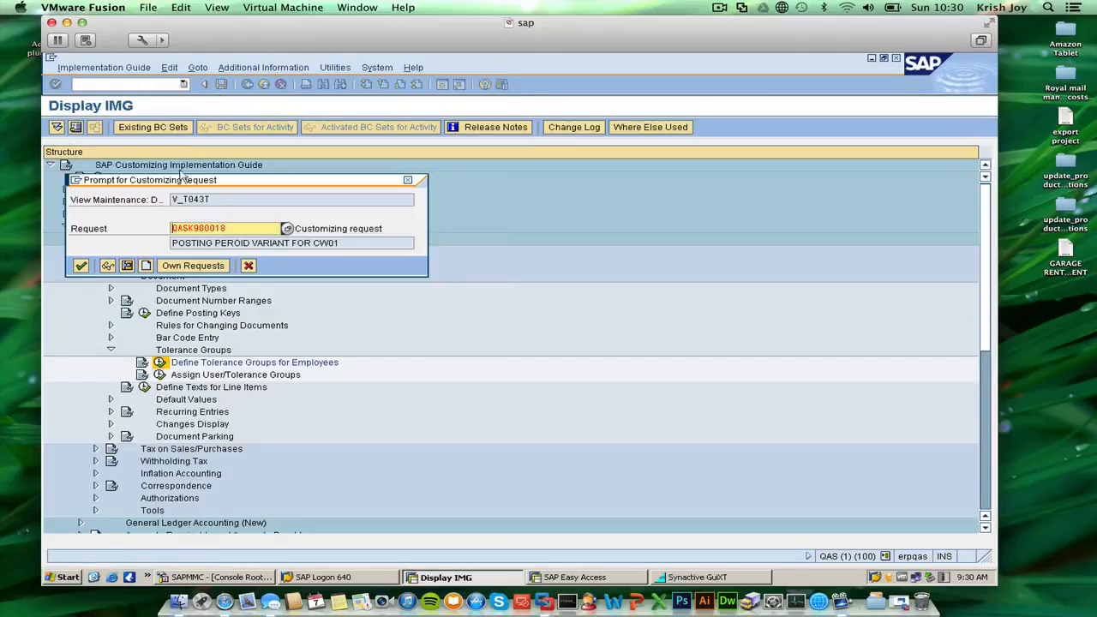
left_click(80, 267)
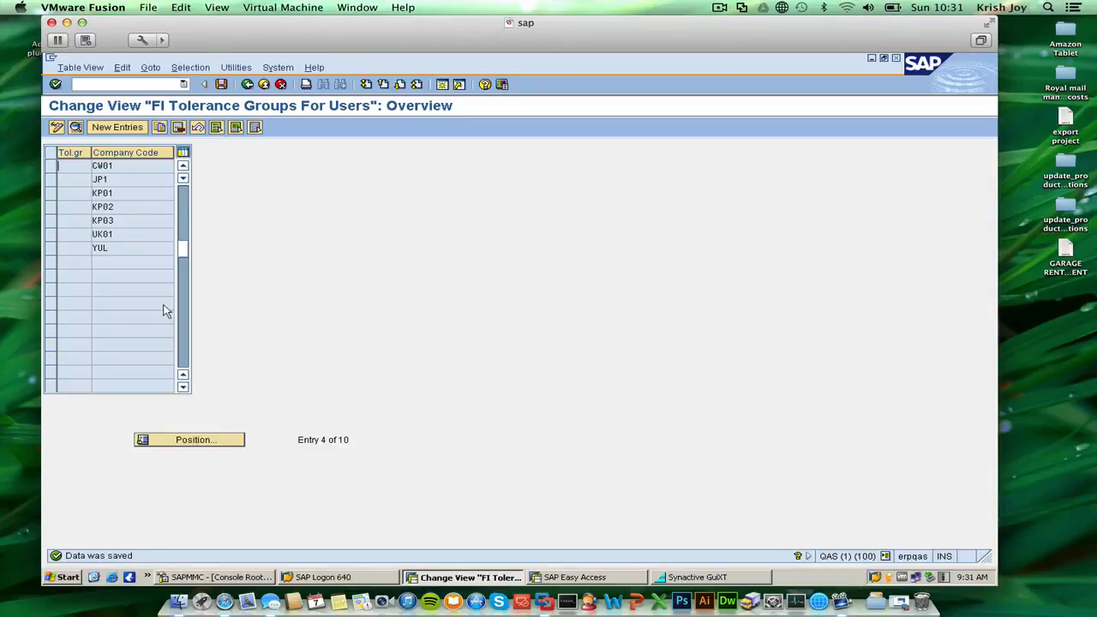
left_click(221, 84)
left_click(247, 84)
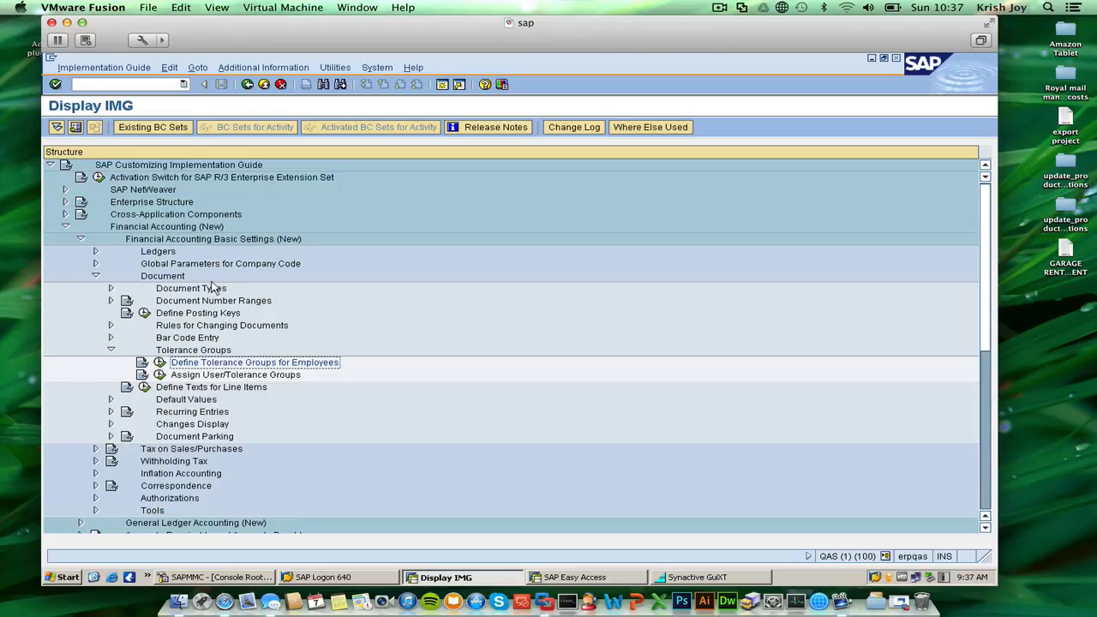
Open Classify G/L Accounts for Document Splitting for chart of accounts CW01, under Business Transactions in General Ledger Accounting (New).
left_click(95, 276)
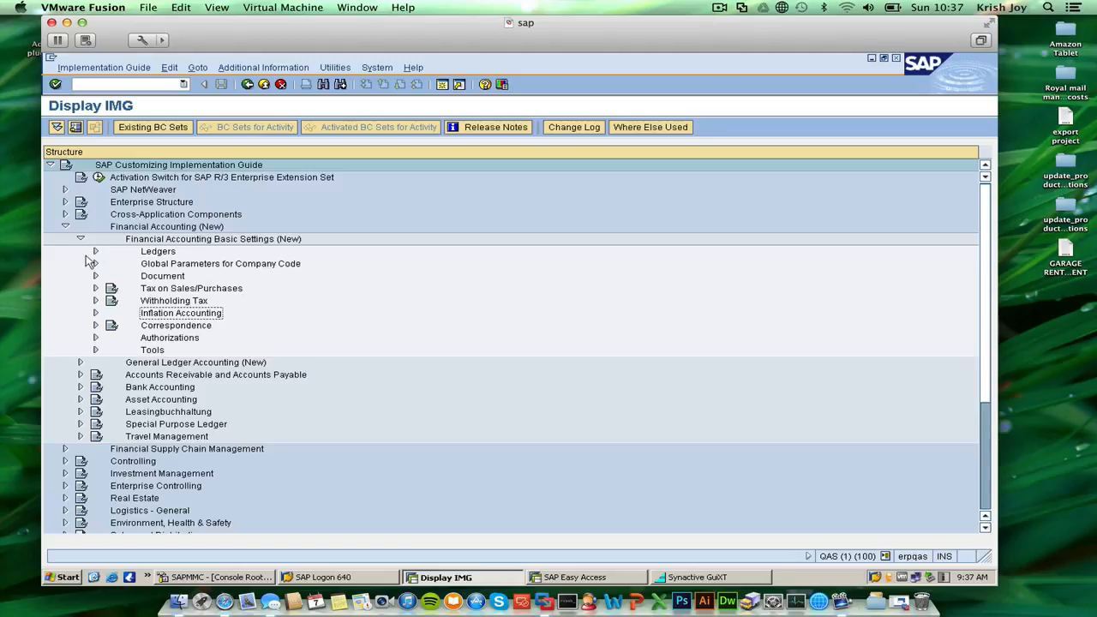
left_click(81, 362)
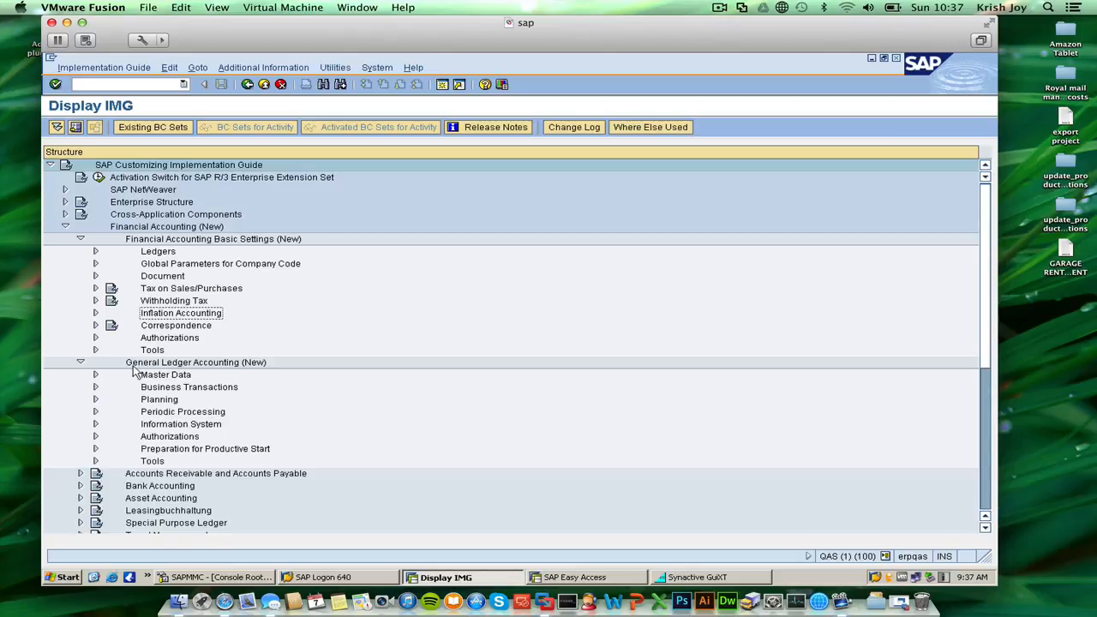
left_click(95, 387)
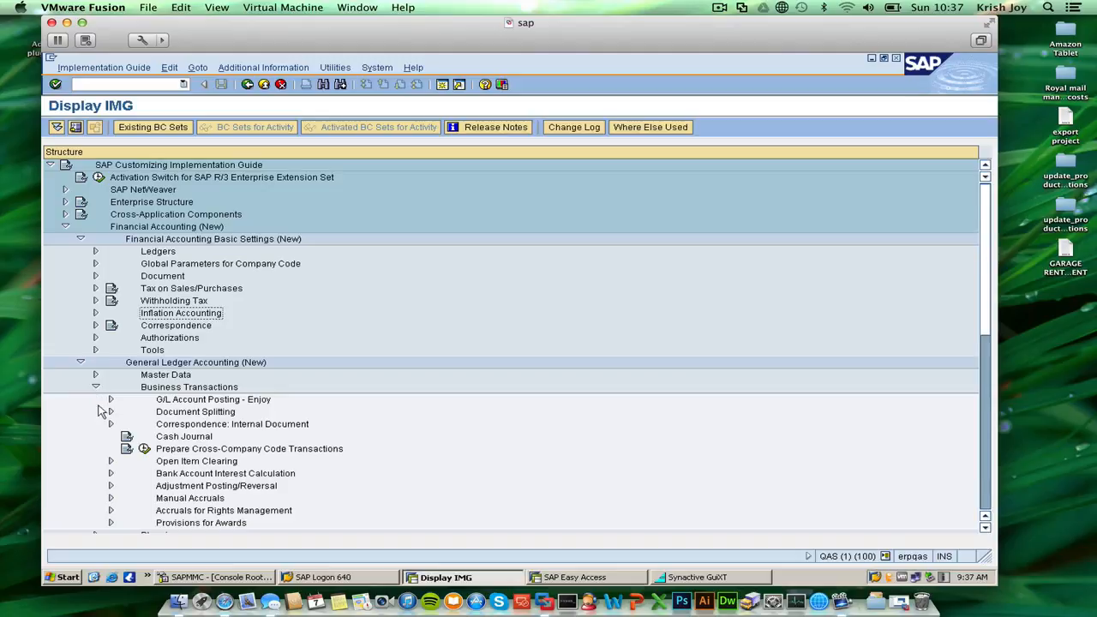
left_click(111, 412)
scroll(148, 388, "up", 1)
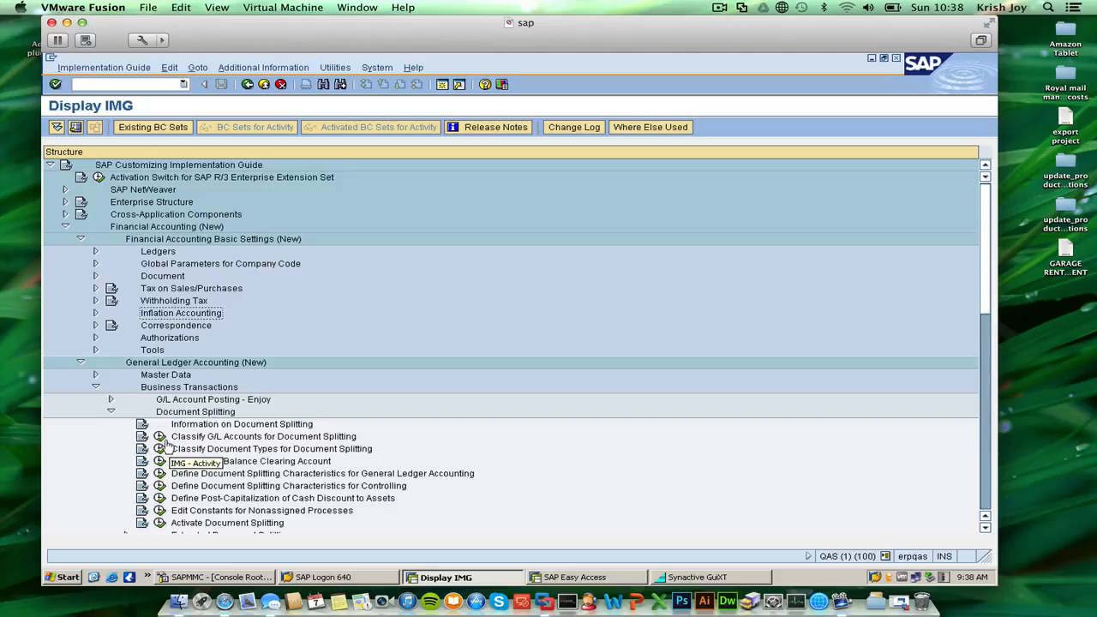
left_click(159, 437)
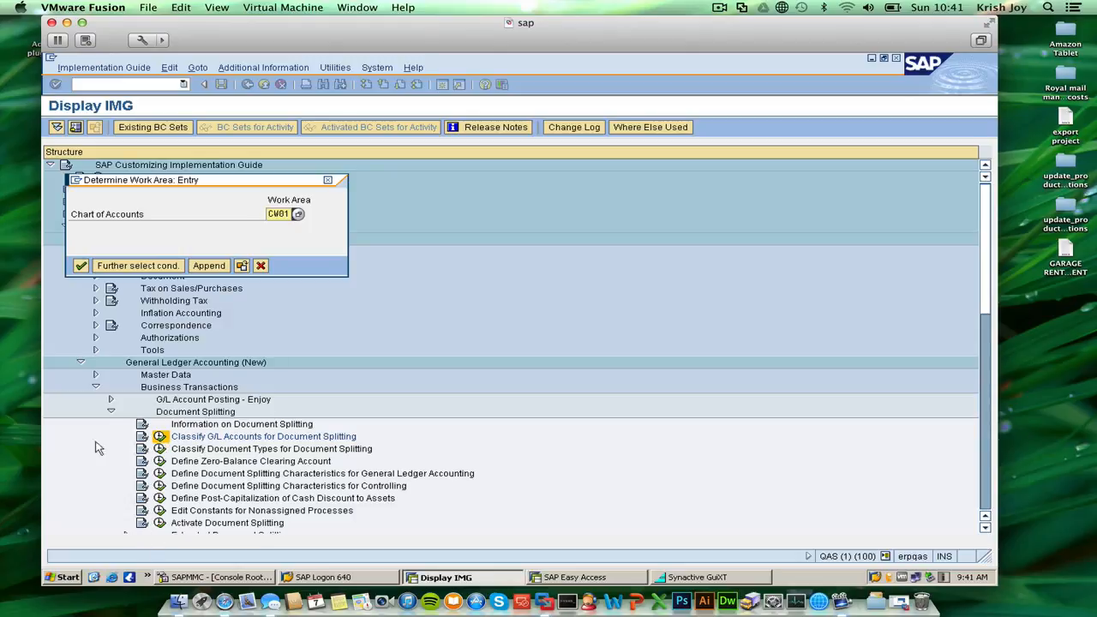
left_click(81, 266)
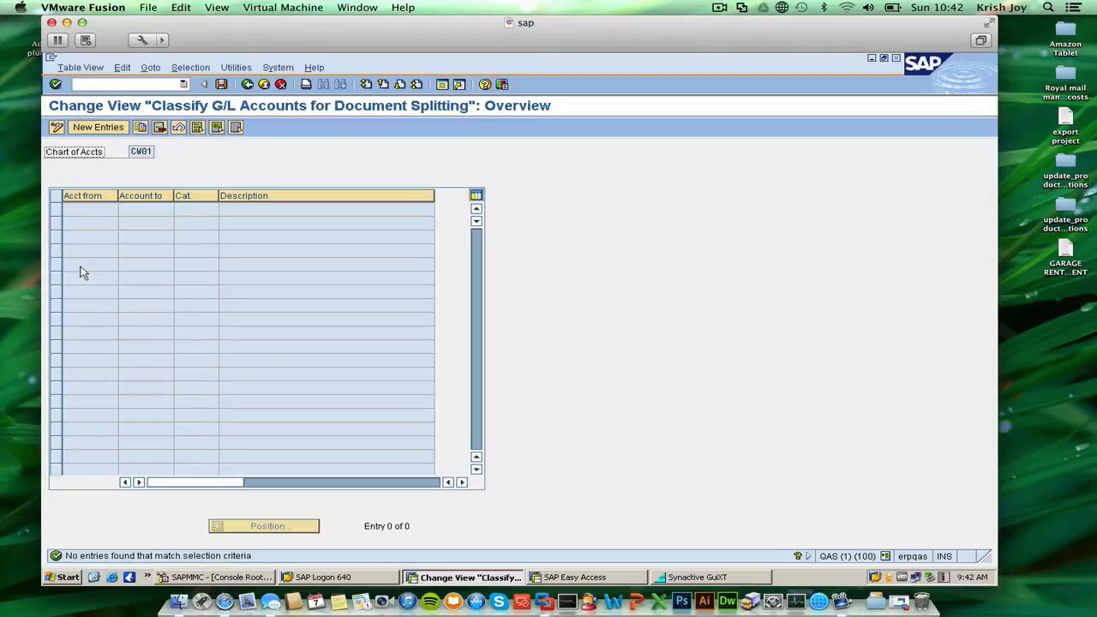
Add a new entry classifying accounts 100000 to 199999 as item category 30000 Revenue.
left_click(104, 128)
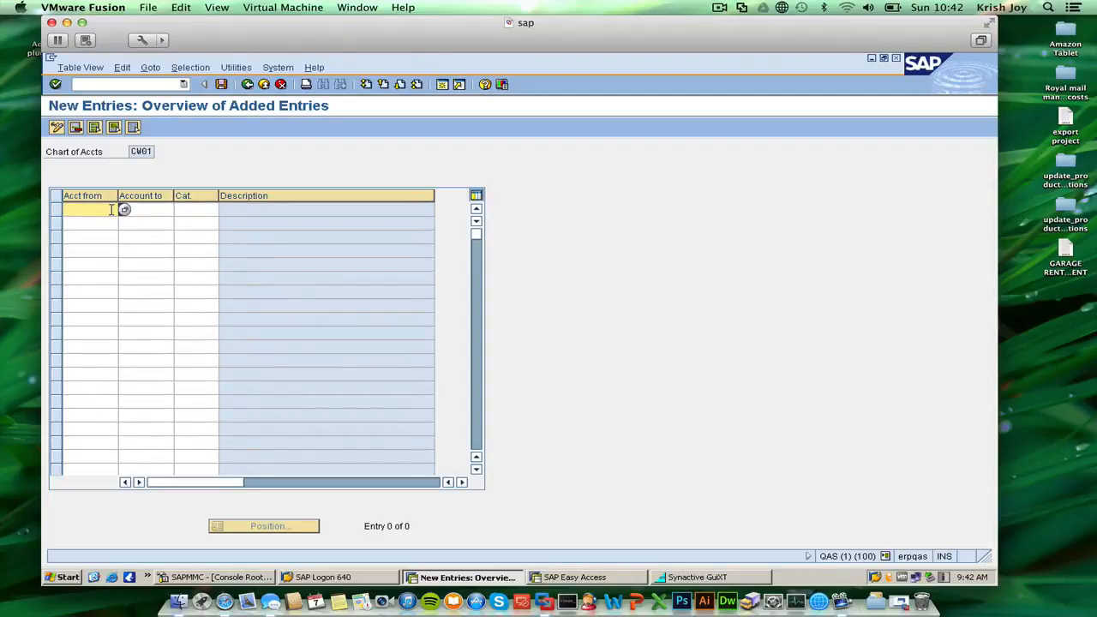
type("100000")
key("Tab")
type("1")
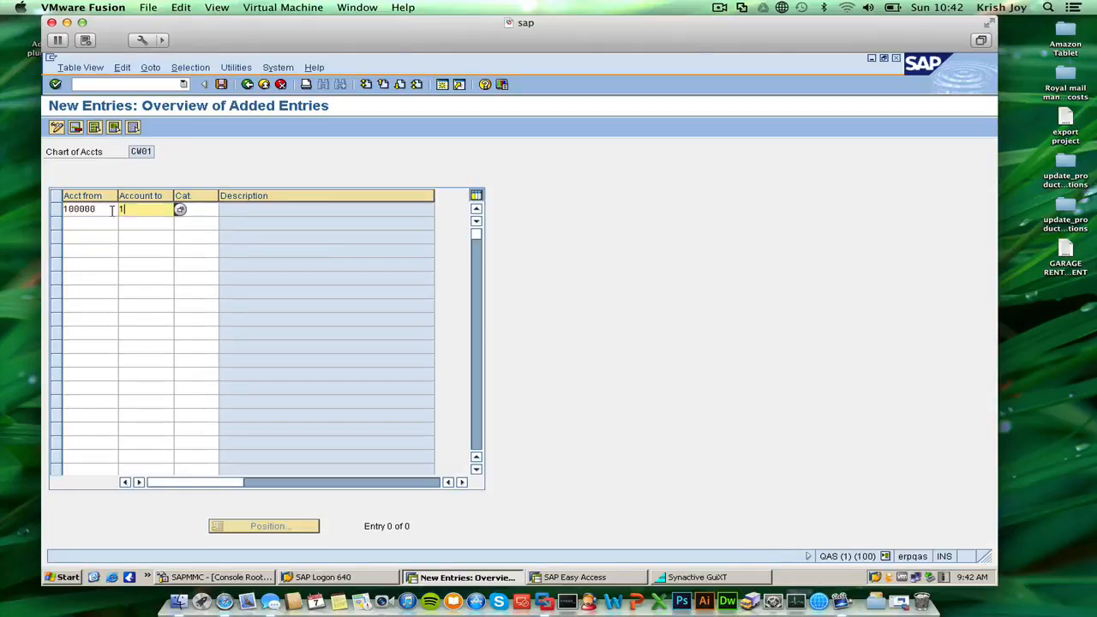
type("99999")
left_click(214, 213)
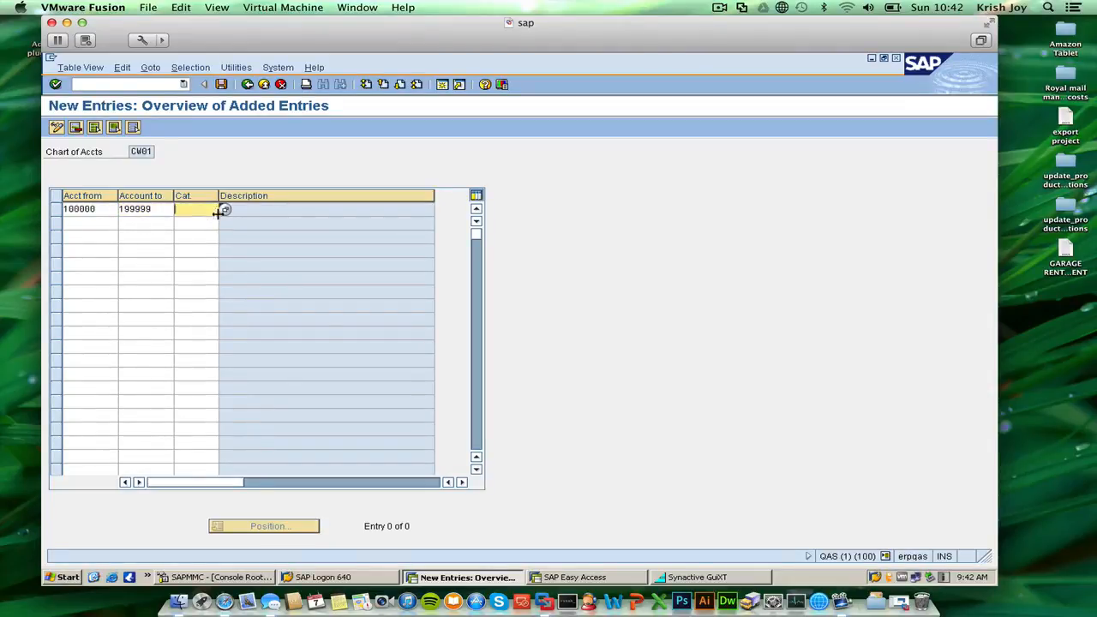
left_click(222, 210)
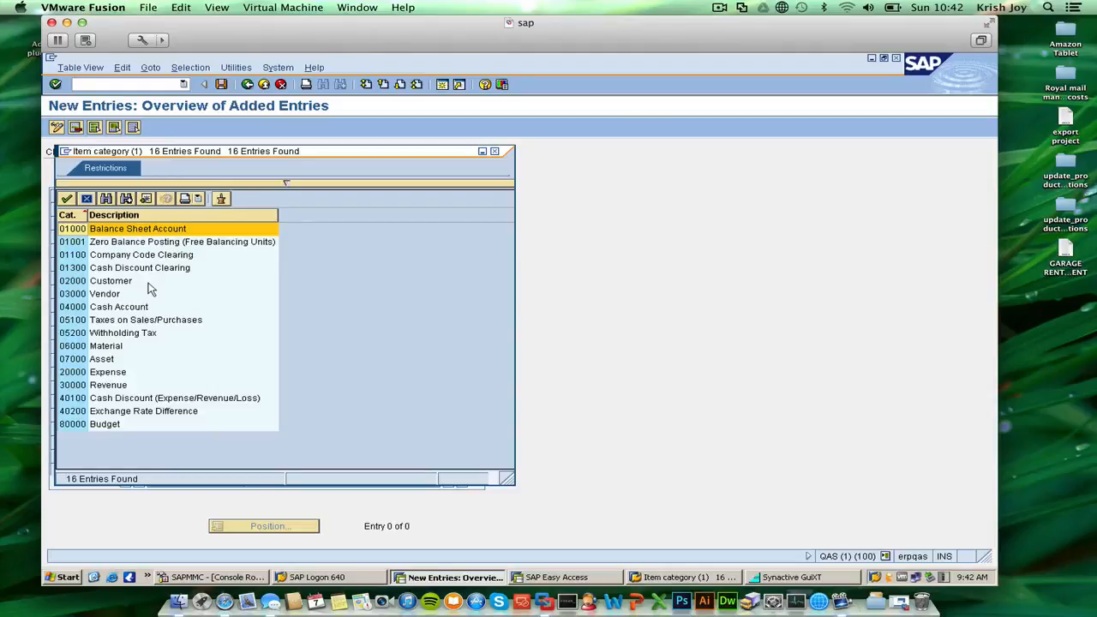
left_click(108, 387)
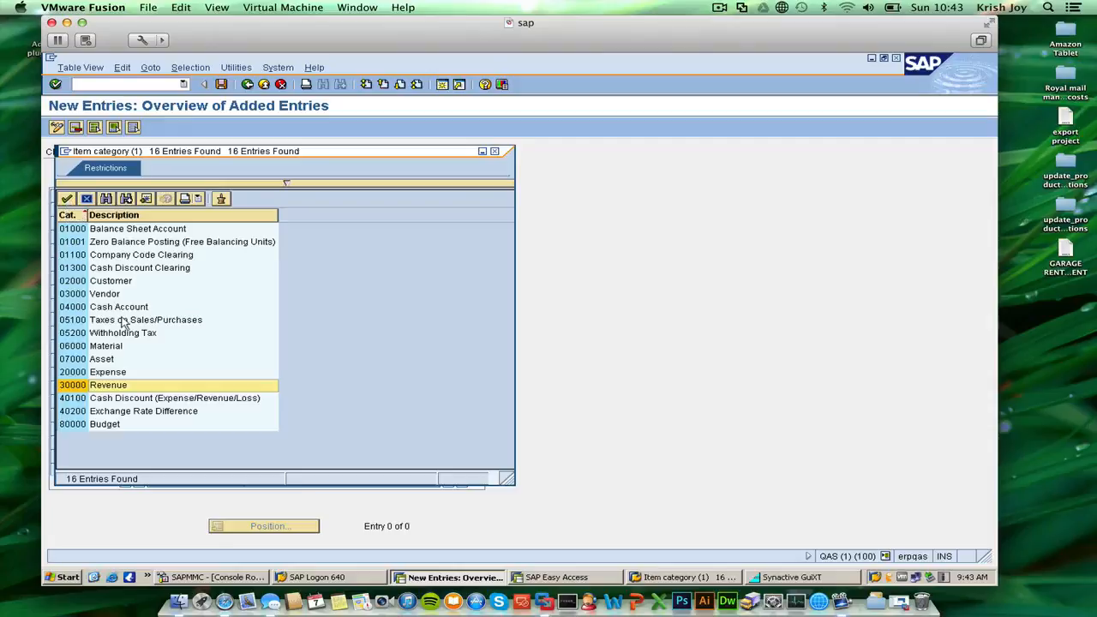
double_click(114, 385)
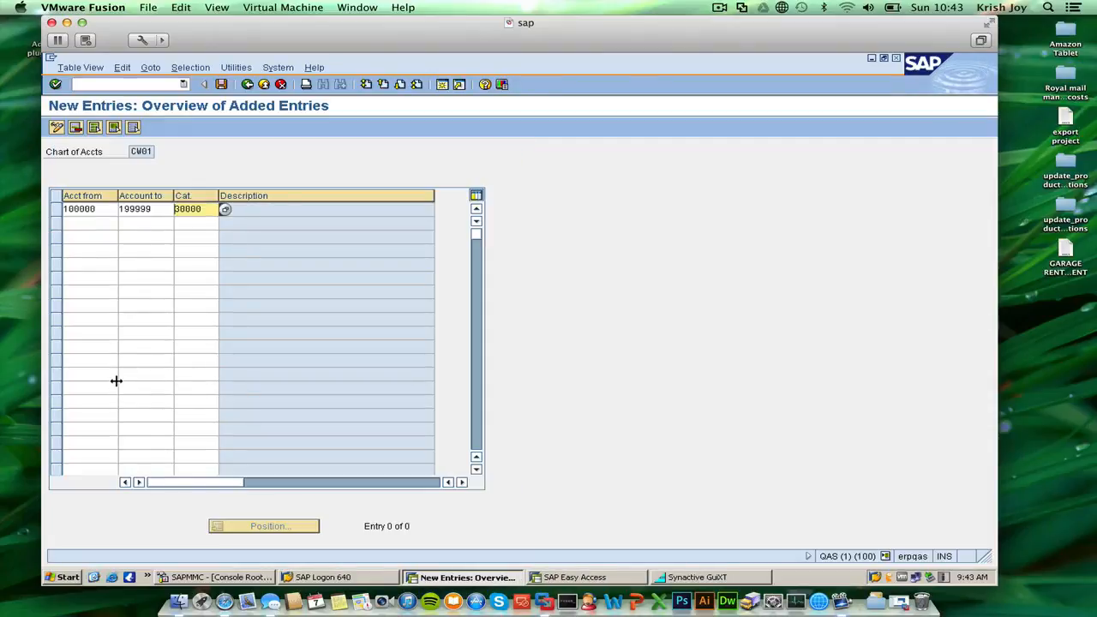
Add a second entry classifying accounts 200000 to 299999 as item category 20000 Expense.
left_click(102, 221)
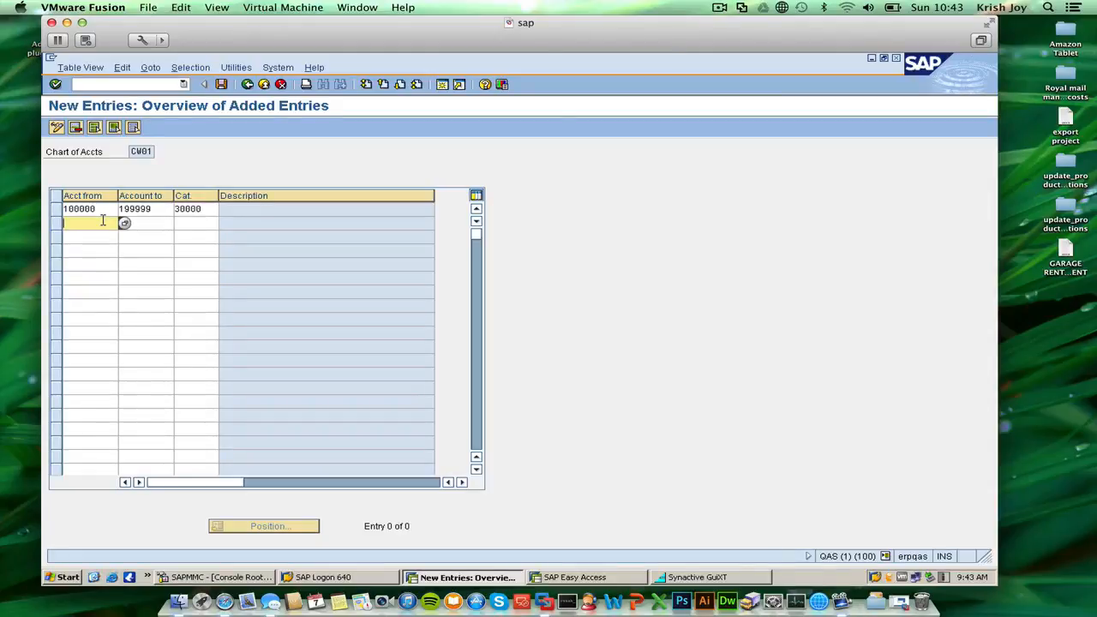
type("200000")
key("Tab")
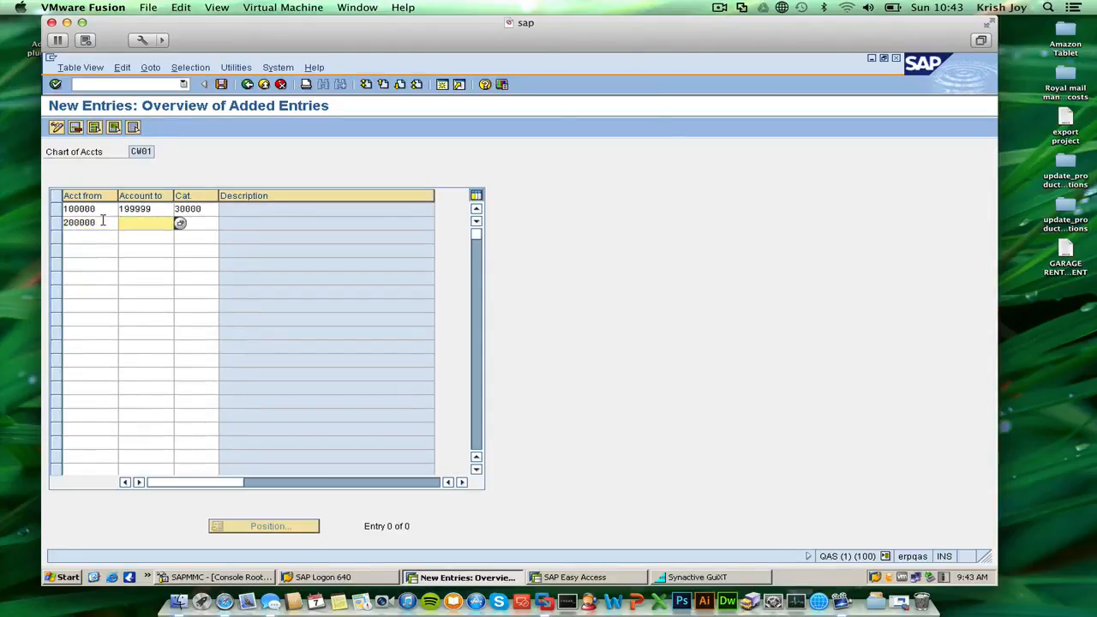
type("299999")
key("Tab")
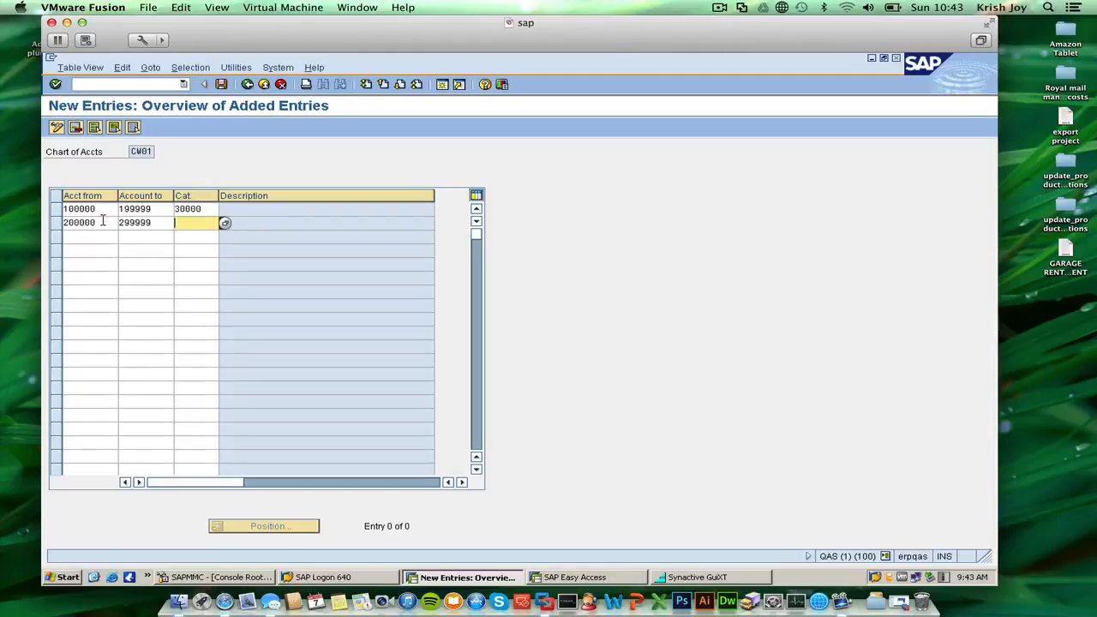
left_click(224, 223)
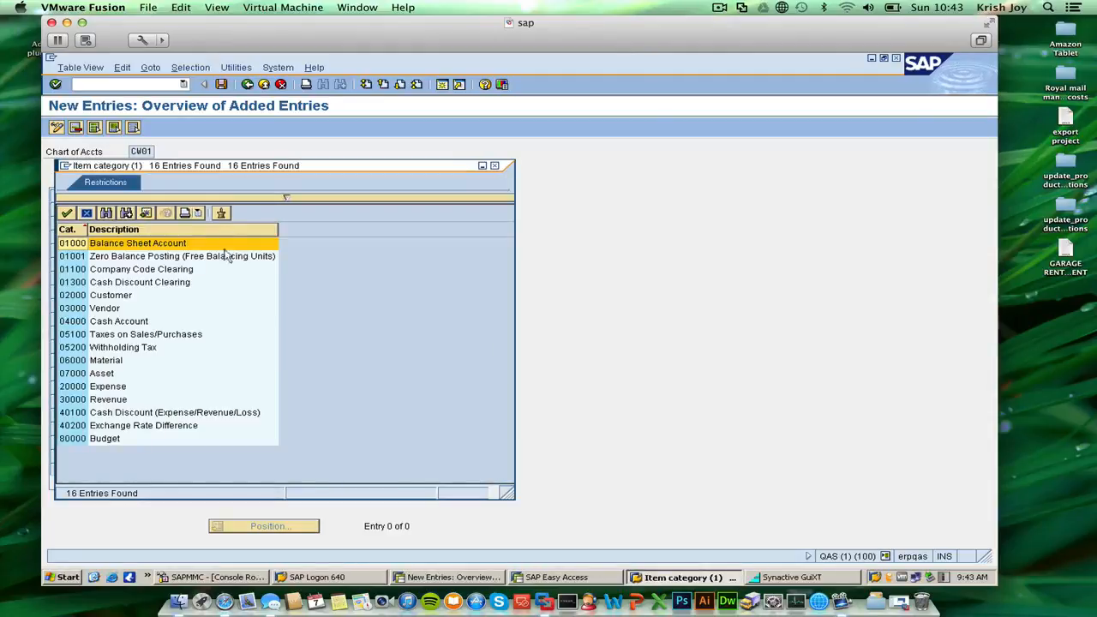
double_click(120, 386)
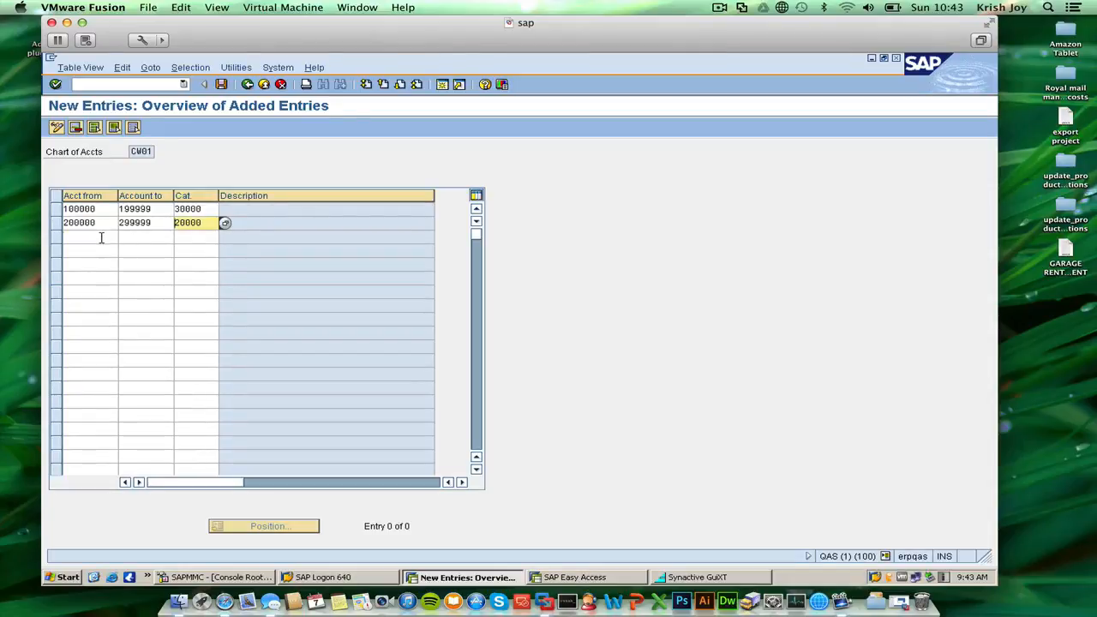
Enter the account range 300000 to 399999 in the third row.
left_click(101, 237)
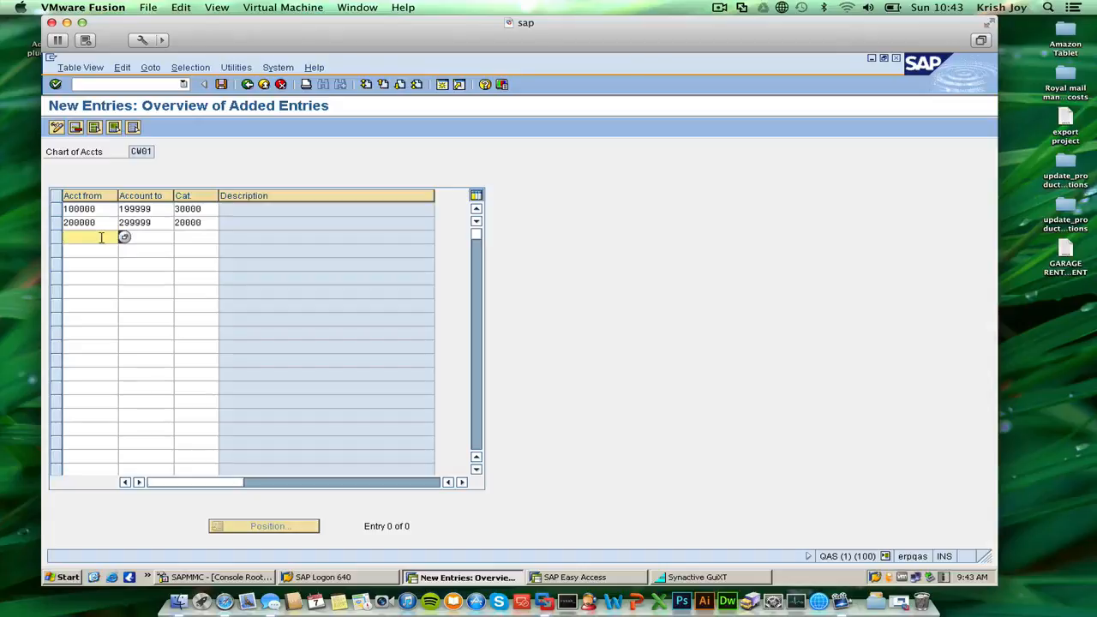
type("300000")
key("Tab")
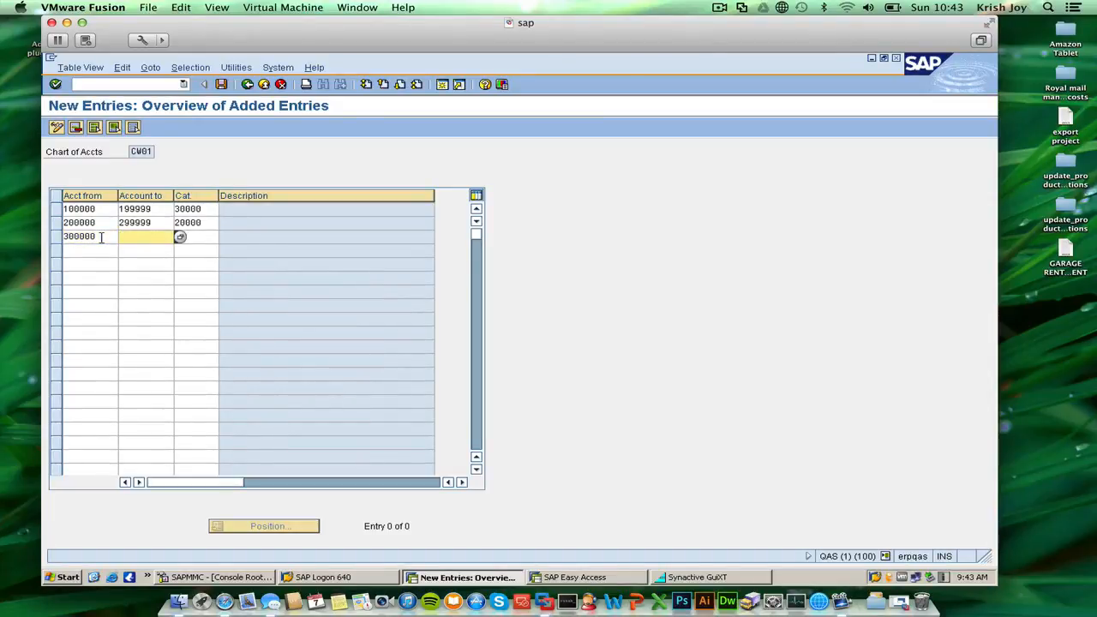
type("299999")
key("Tab")
key("Return")
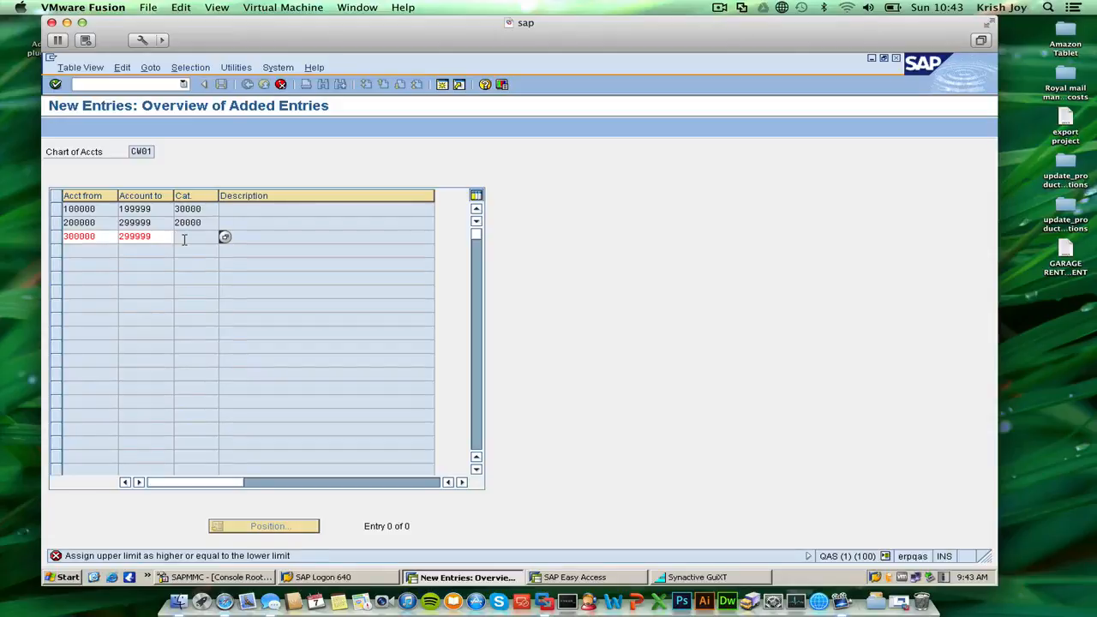
left_click(126, 236)
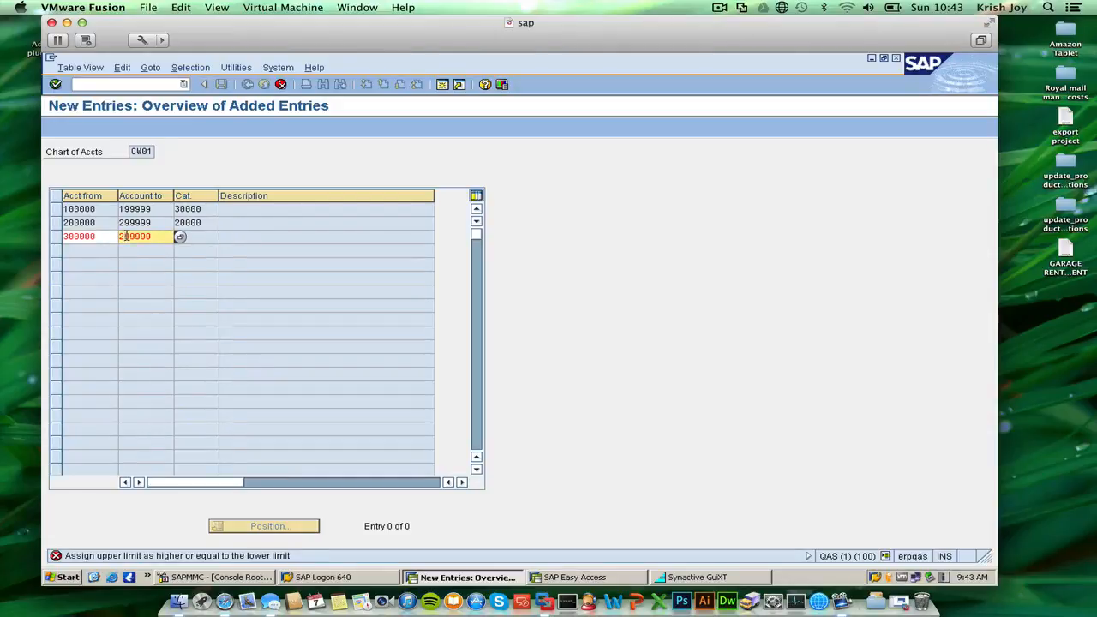
key("BackSpace")
type("3")
left_click(193, 233)
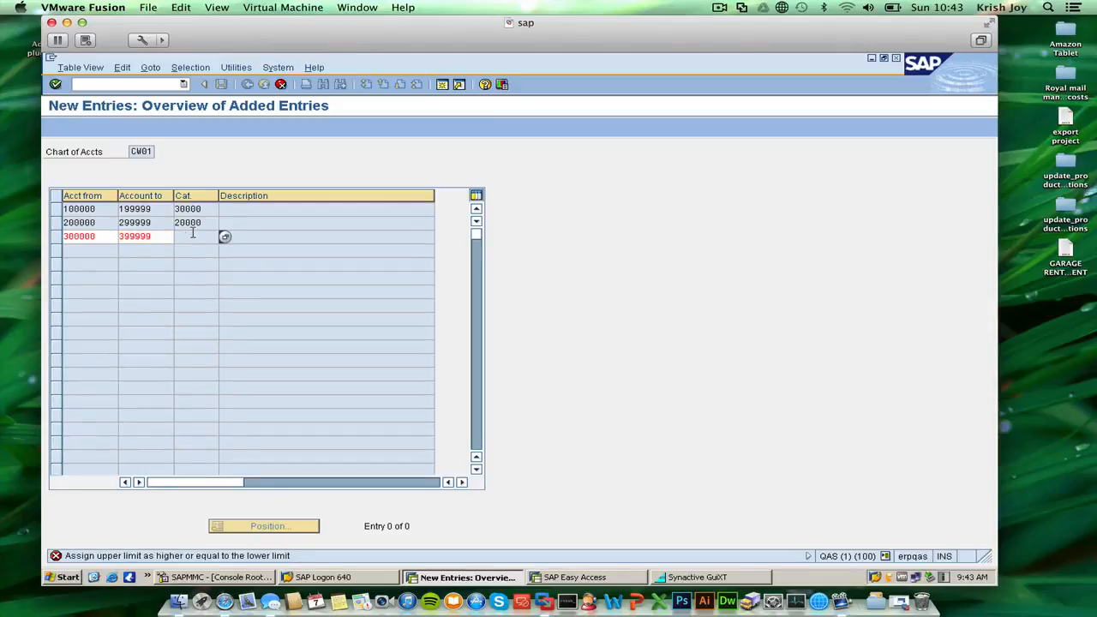
left_click(224, 237)
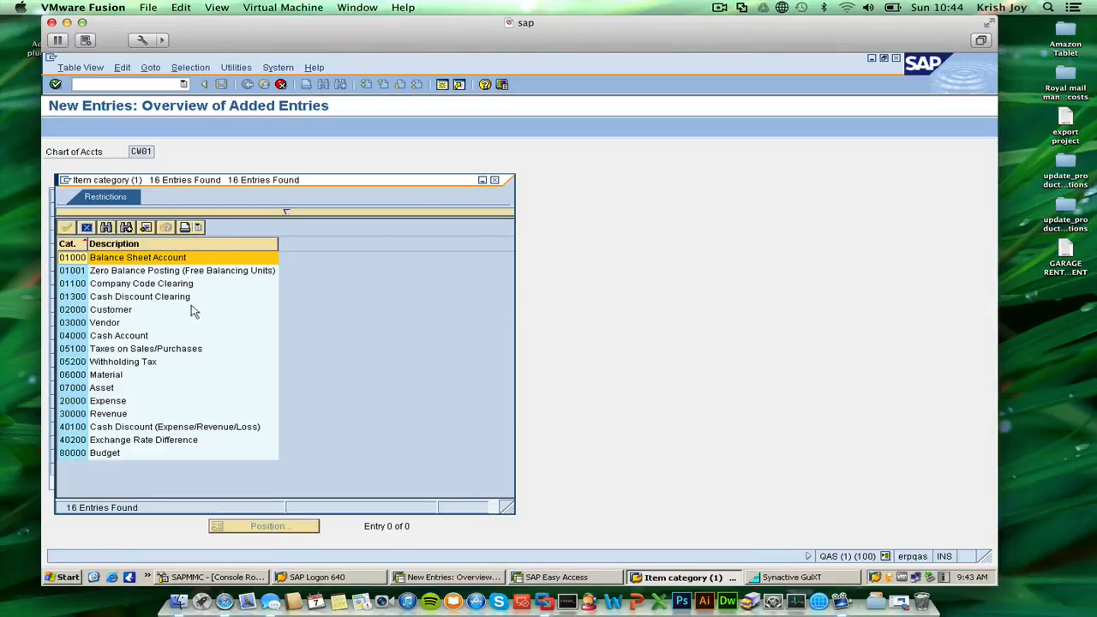
left_click(133, 262)
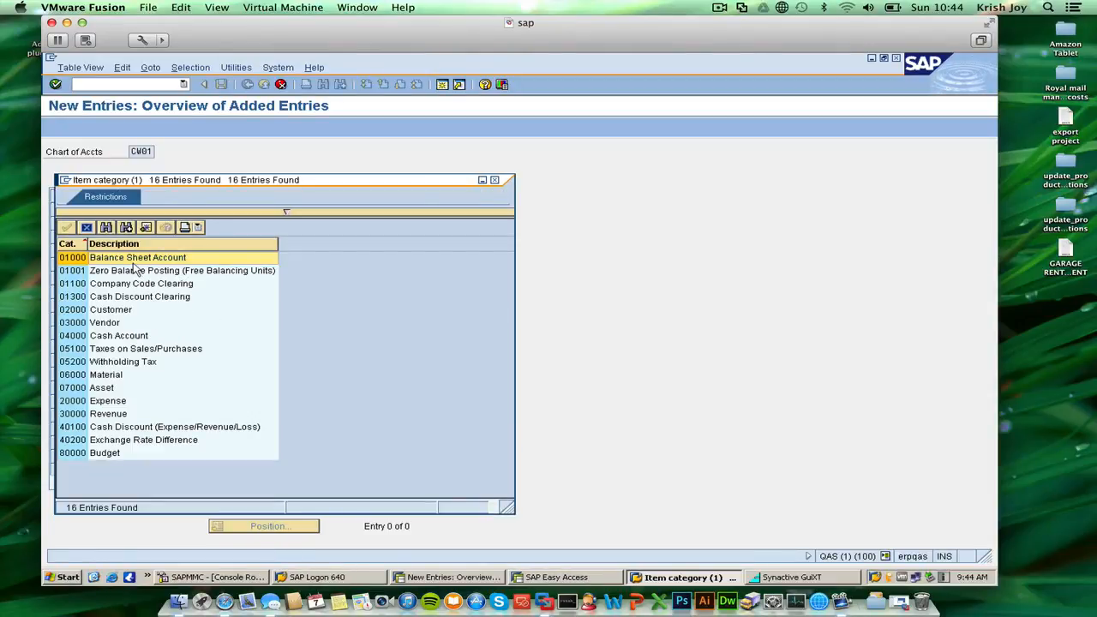
left_click(88, 262)
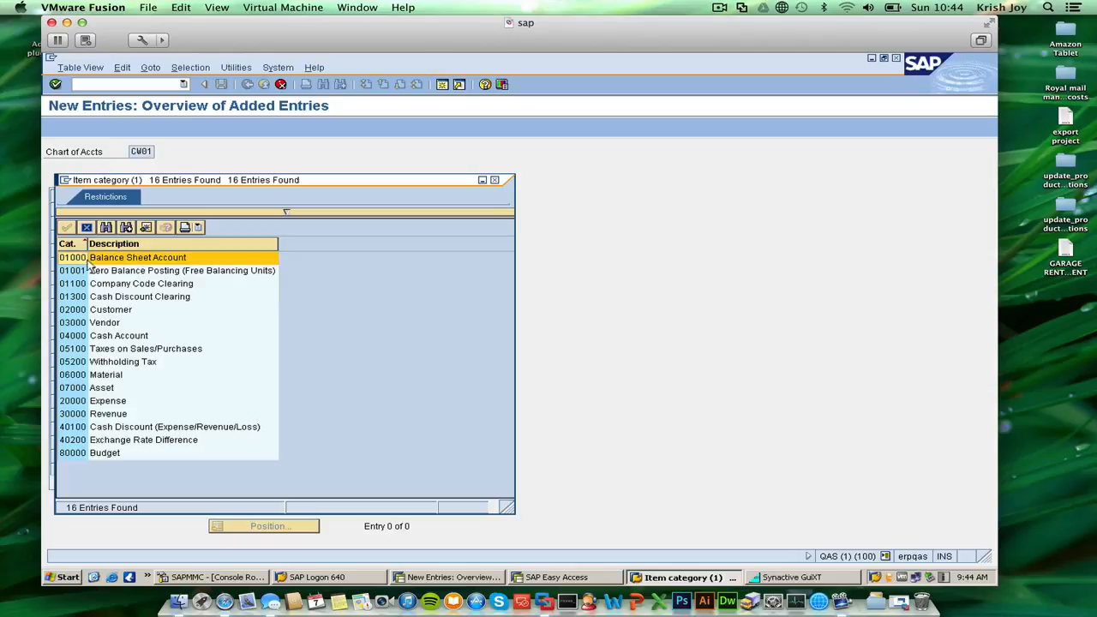
left_click(98, 259)
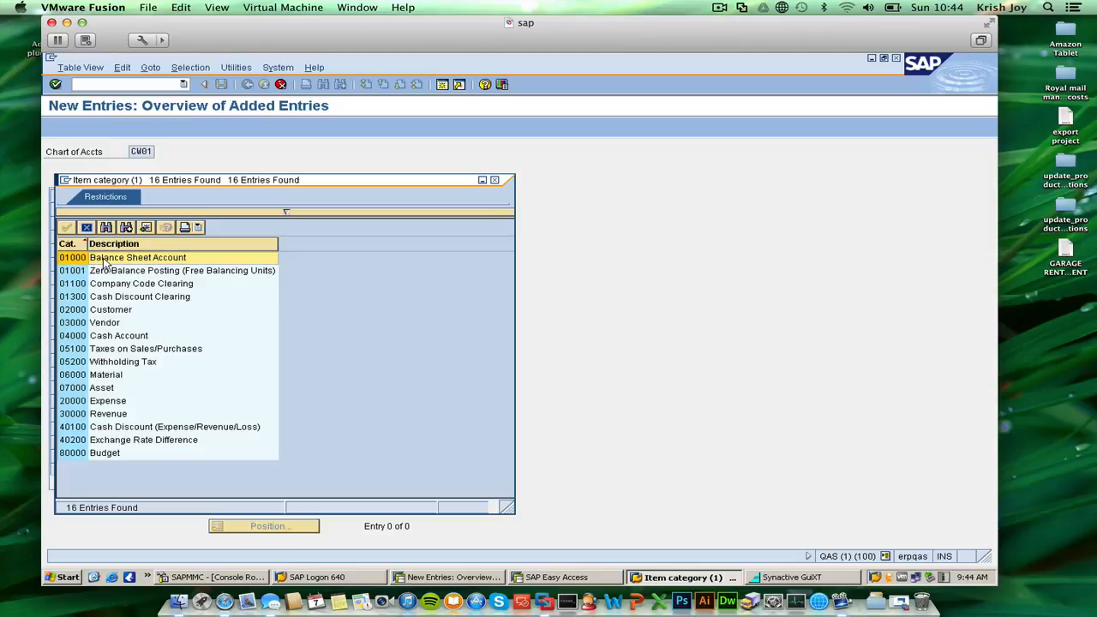
left_click_drag(170, 188, 295, 185)
left_click(206, 257)
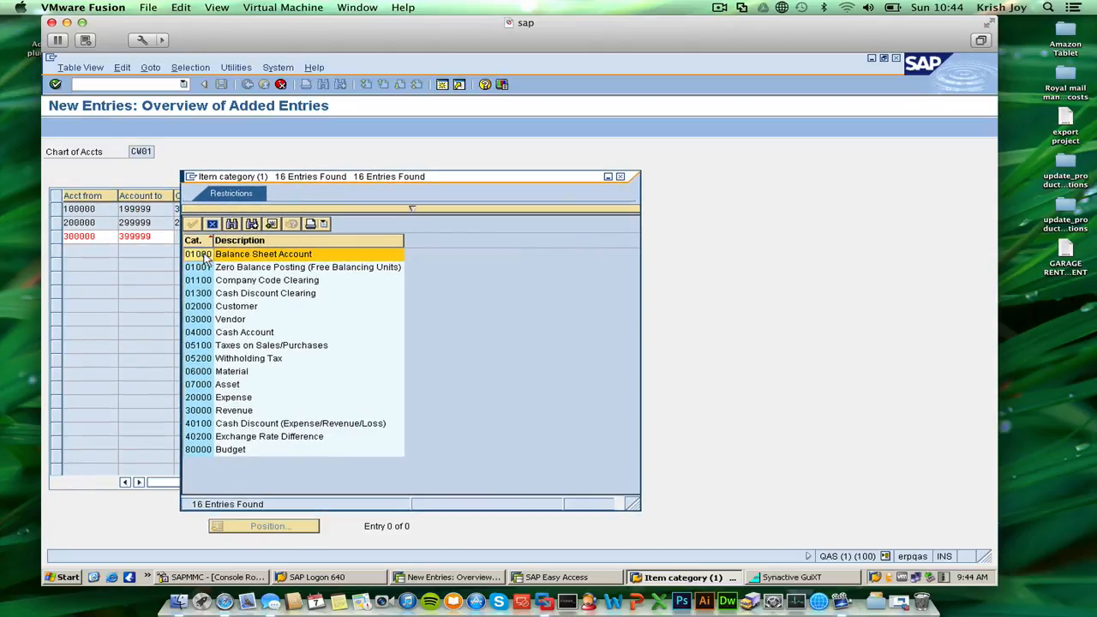
left_click(263, 257)
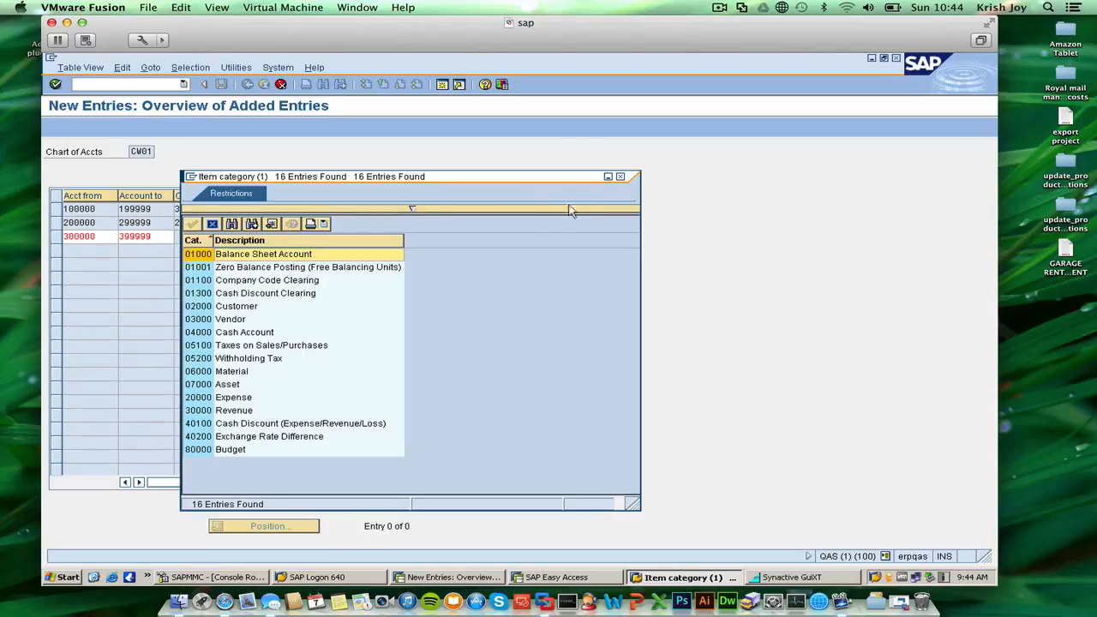
left_click(620, 176)
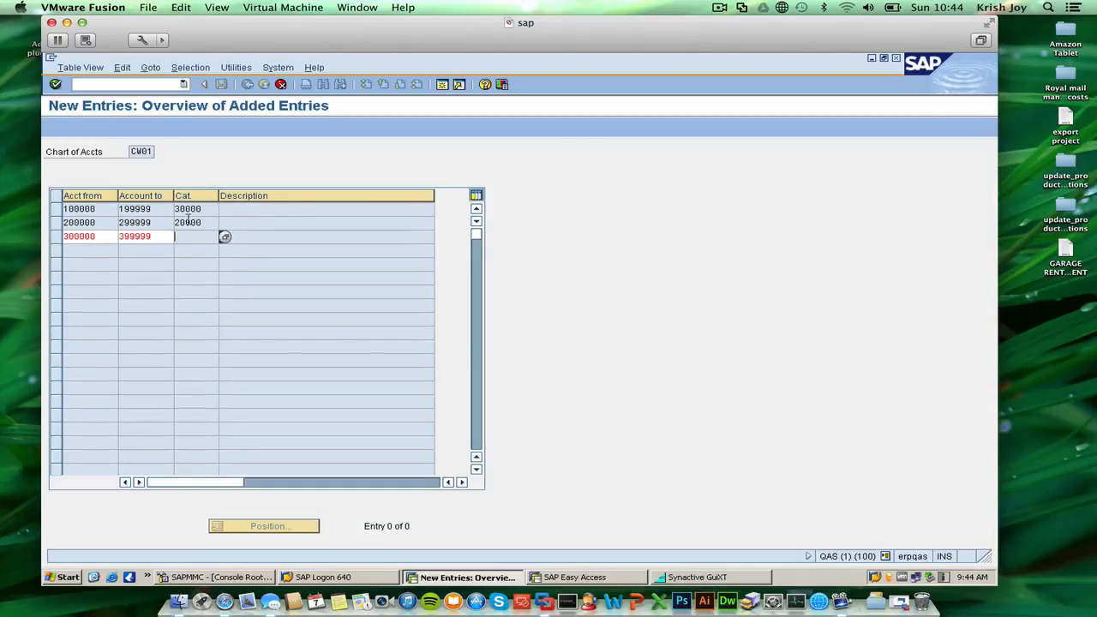
double_click(161, 228)
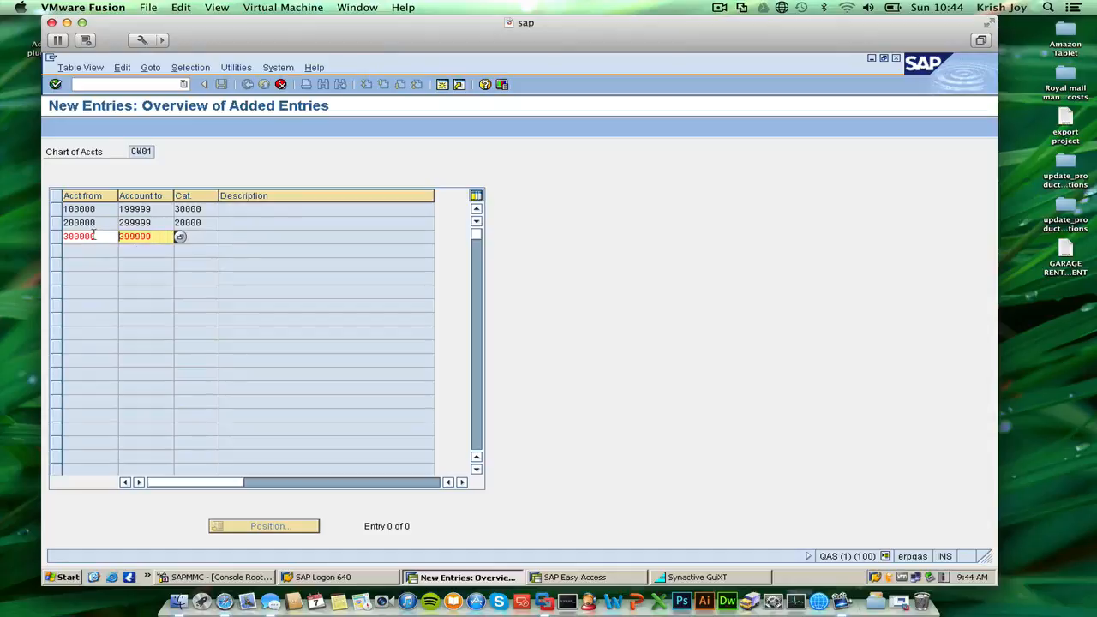
left_click(192, 225)
double_click(193, 235)
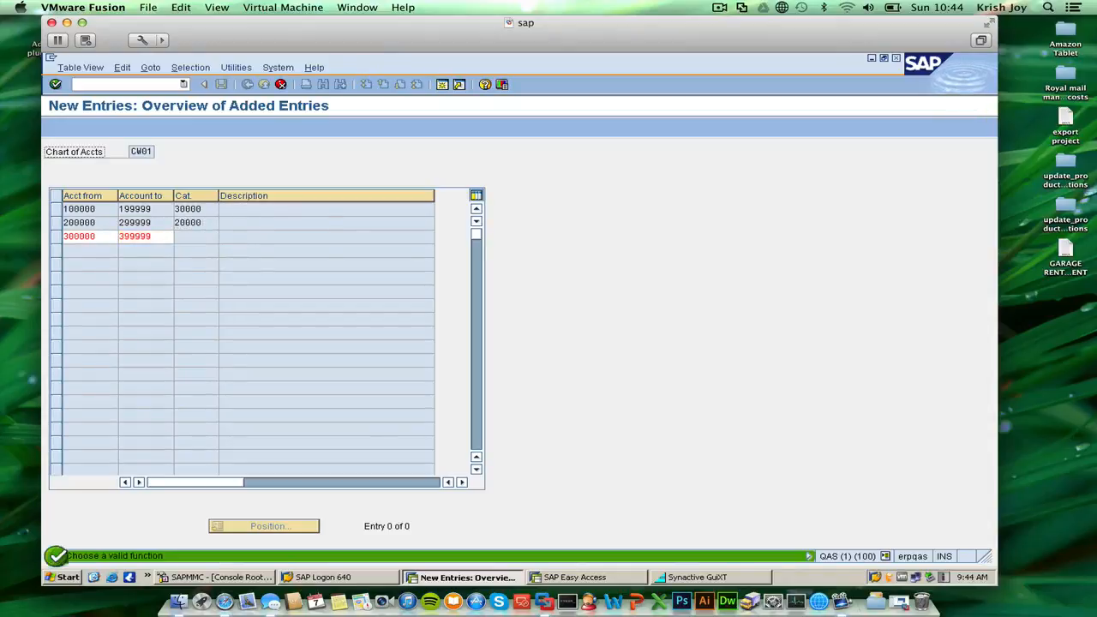
left_click(207, 237)
left_click(225, 237)
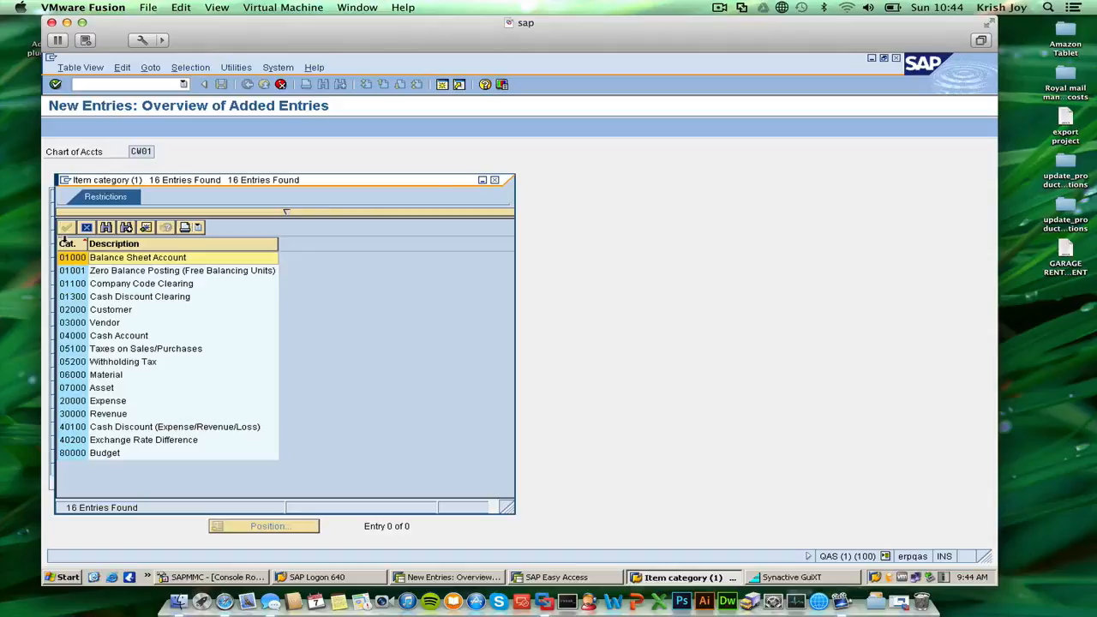
left_click(494, 179)
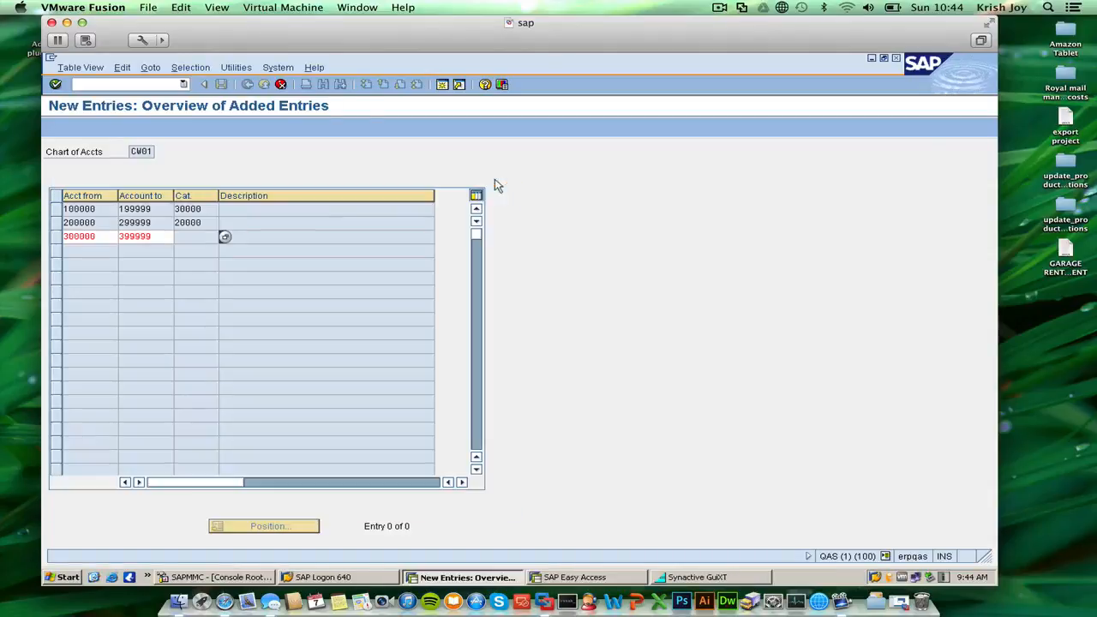
left_click(224, 237)
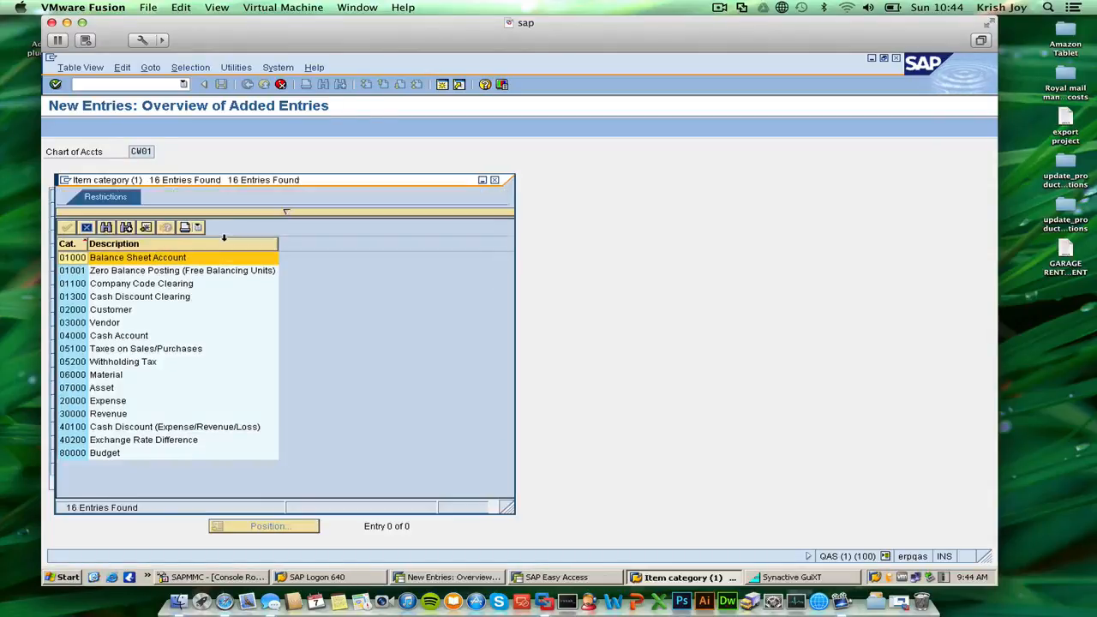
double_click(132, 263)
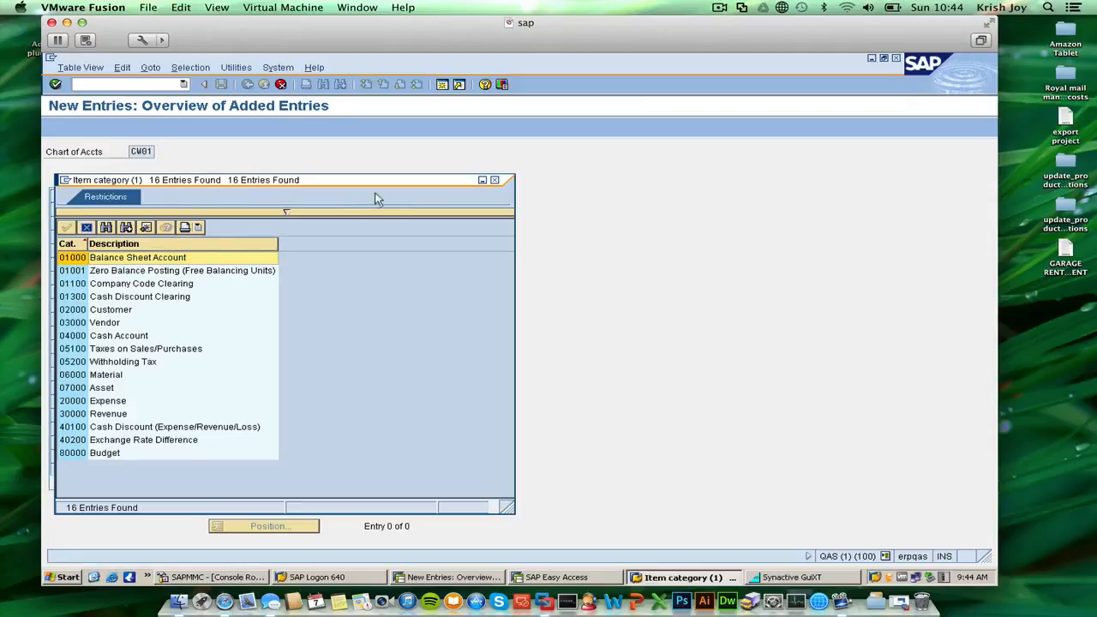
left_click(495, 180)
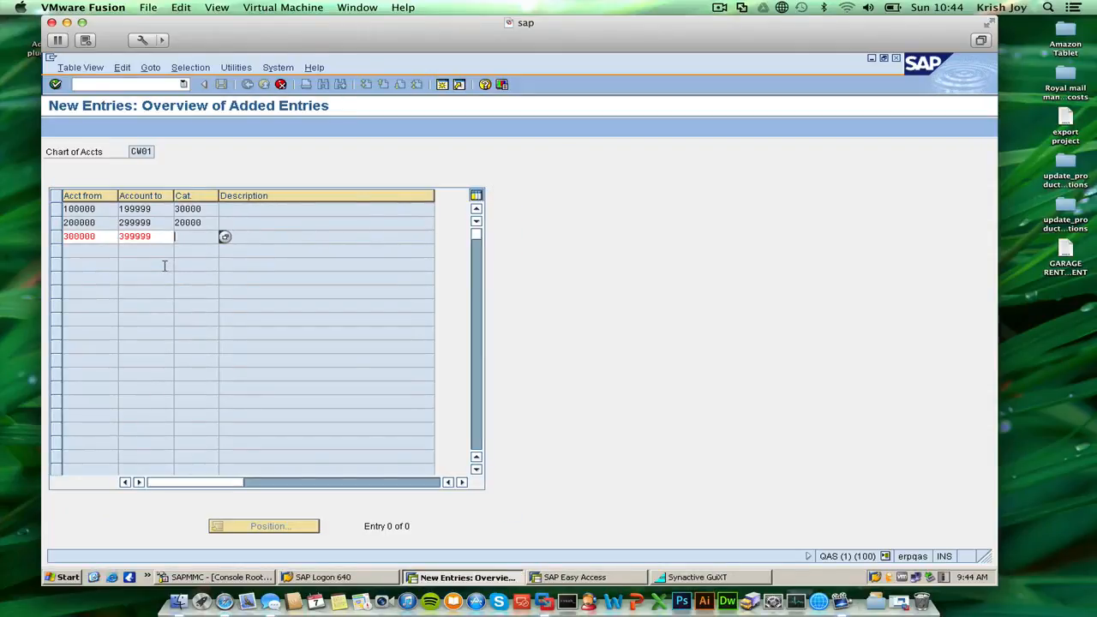
Confirm the corrected third row and classify accounts 300000 to 399999 as item category 01000 Balance Sheet Account.
key("Return")
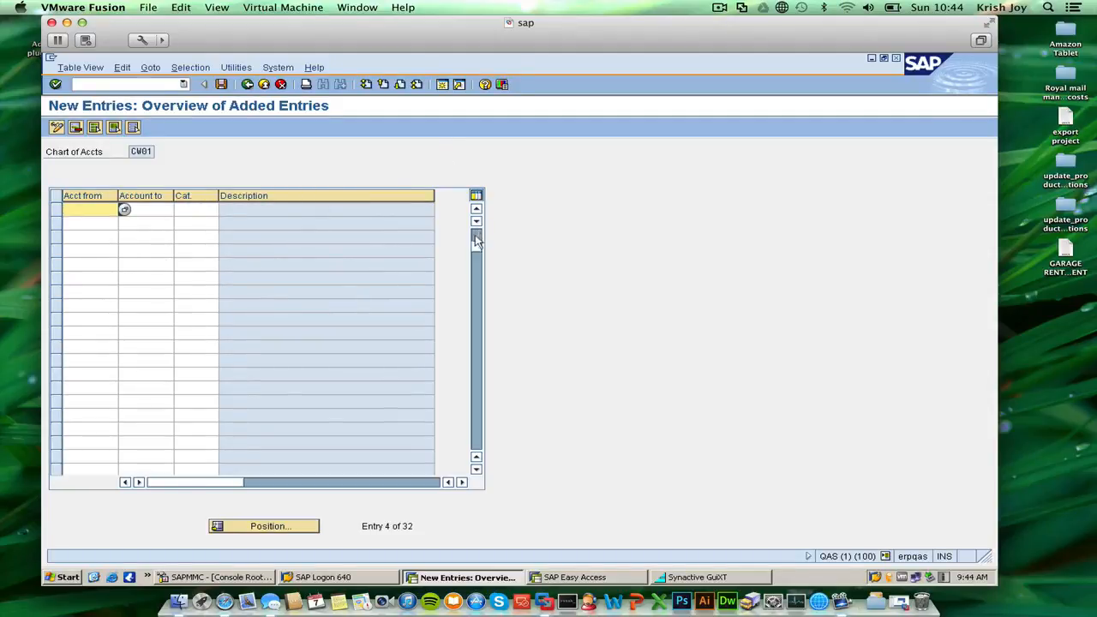
left_click_drag(477, 243, 476, 223)
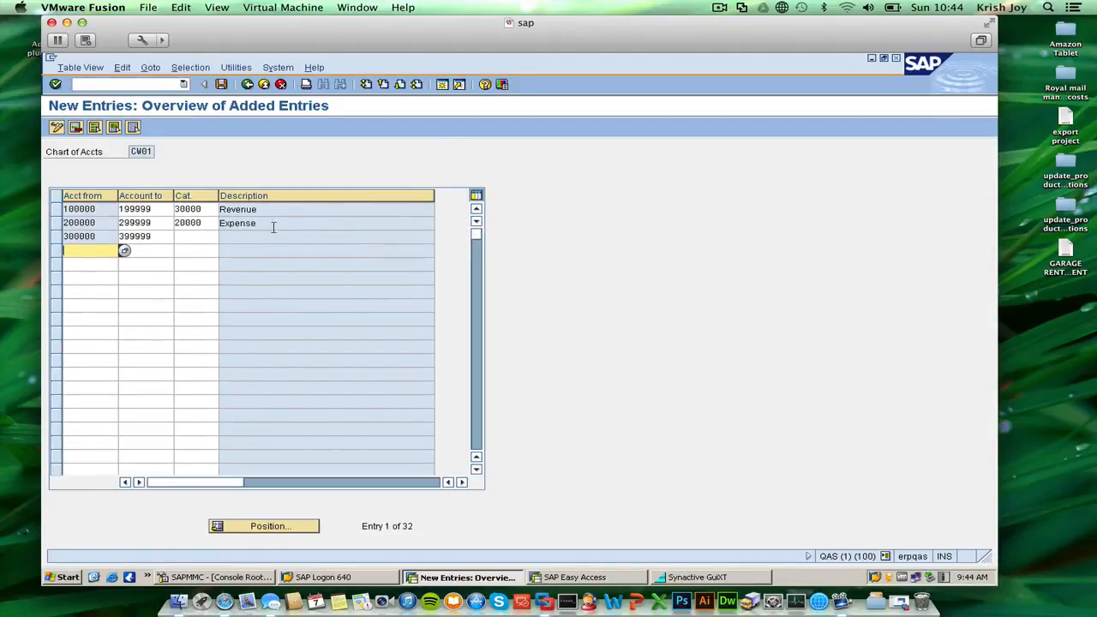
left_click(196, 236)
left_click(222, 236)
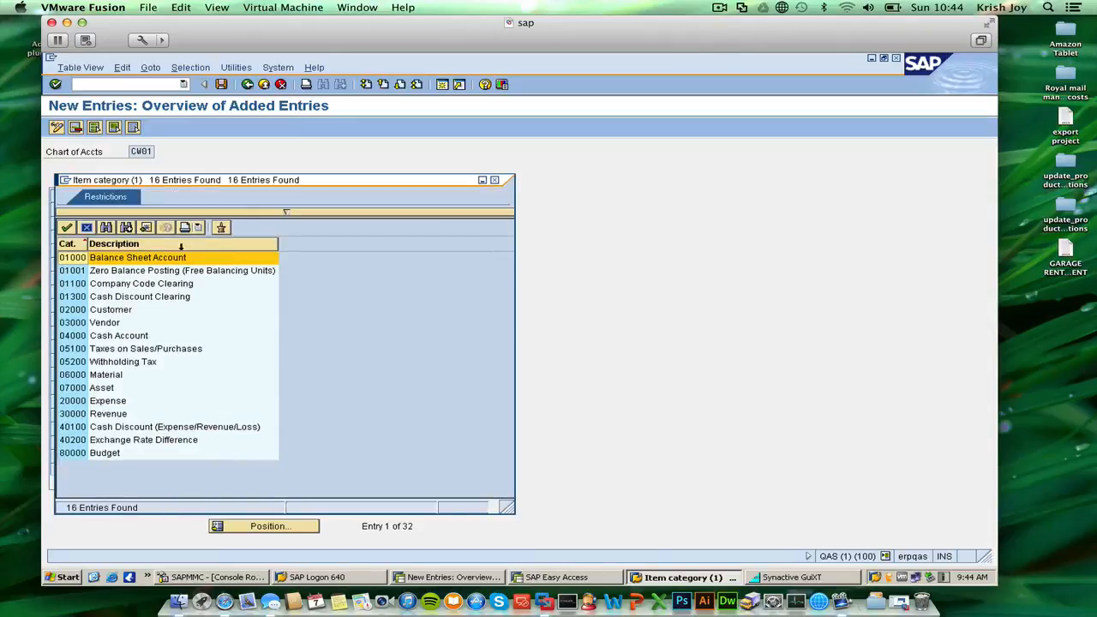
double_click(166, 255)
left_click(278, 237)
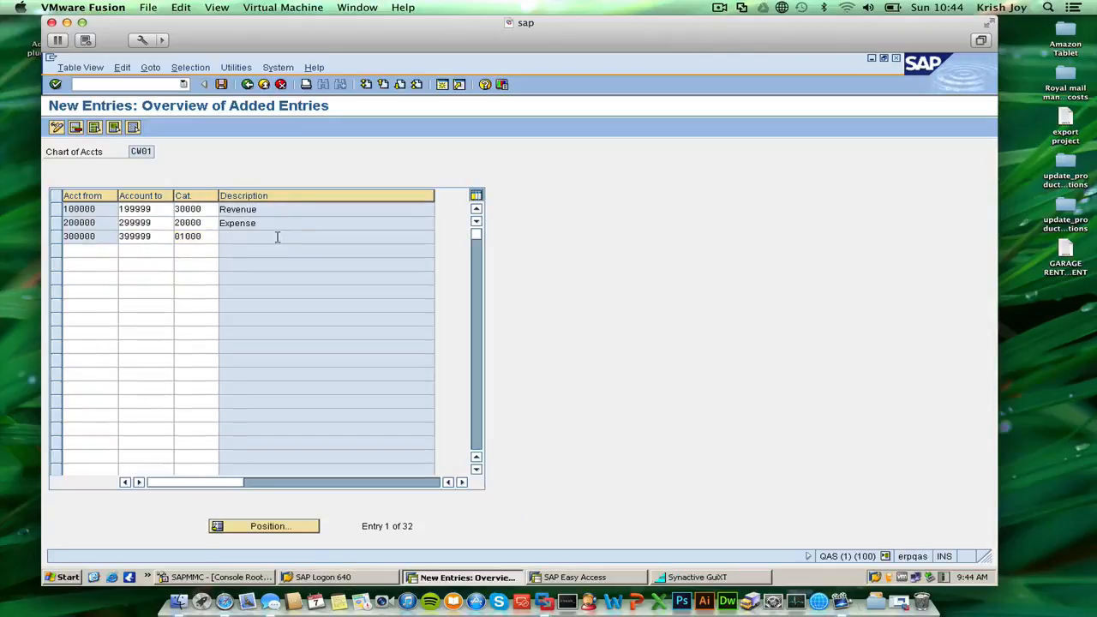
Enter the account range 400000 to 499999 in the fourth row.
left_click(92, 252)
type("400000")
key("Tab")
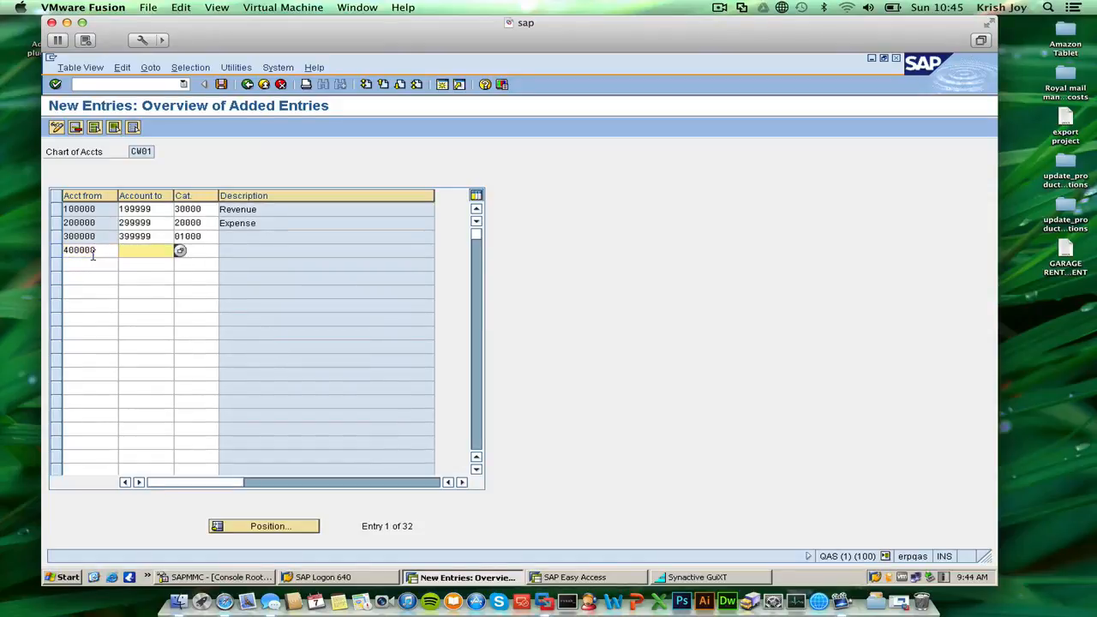
type("499999")
key("Tab")
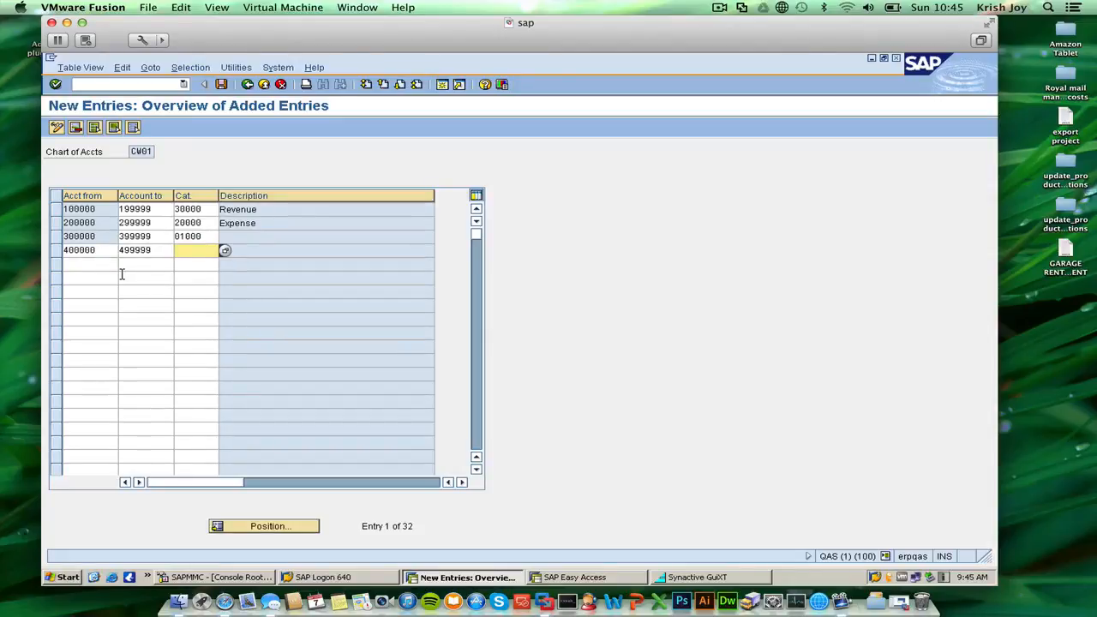
left_click(722, 9)
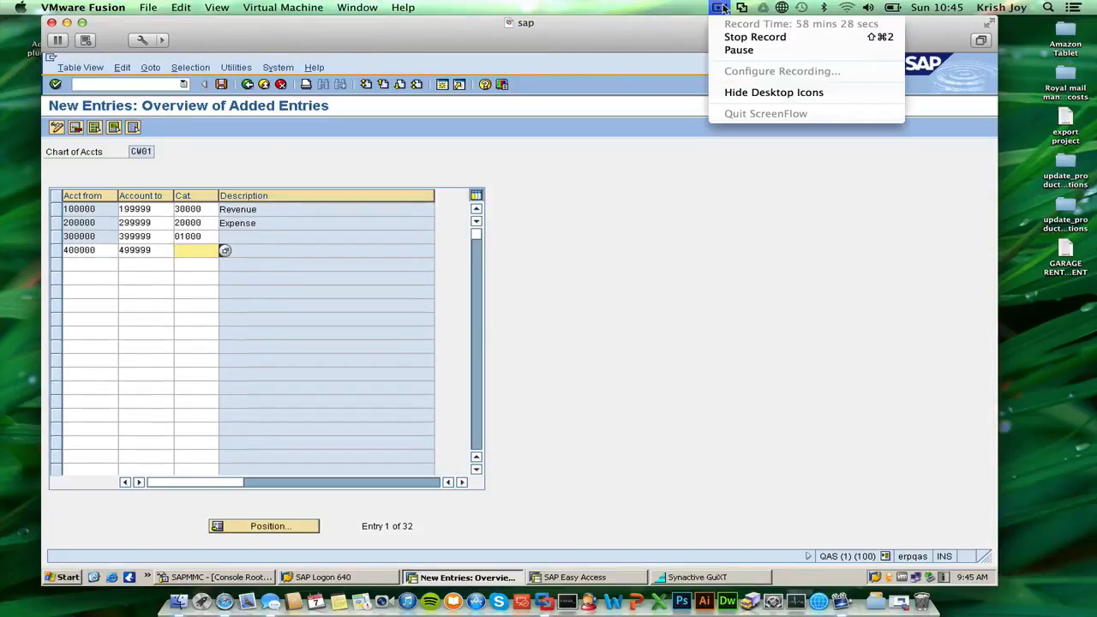
left_click(684, 31)
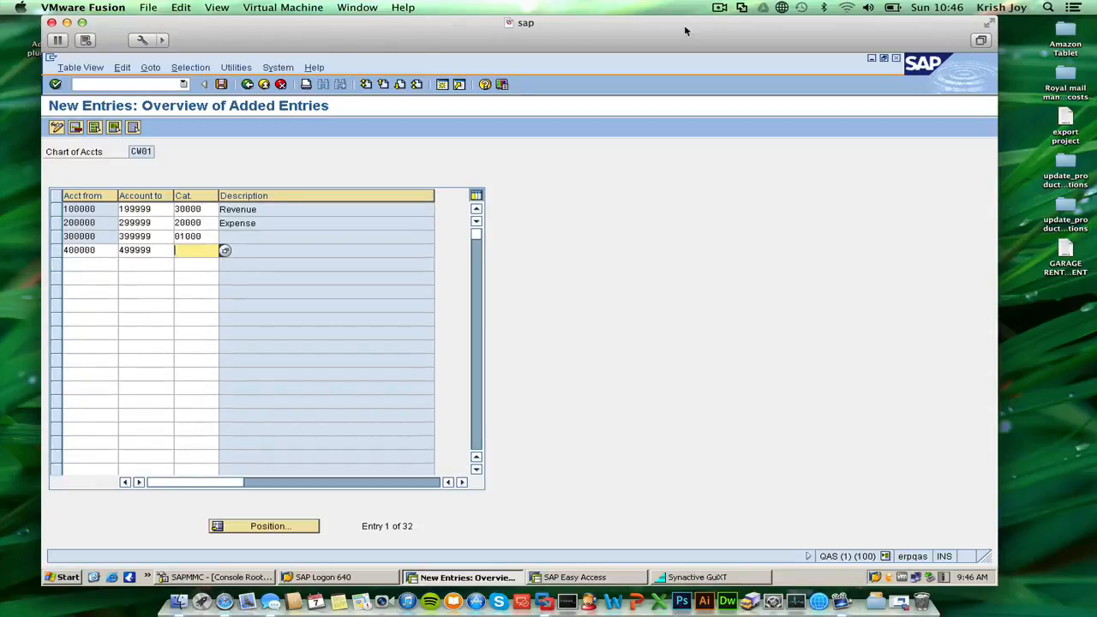
Classify the fourth range as item category 01000 Balance Sheet Account and save the entries to customizing request QASK900018.
left_click(224, 251)
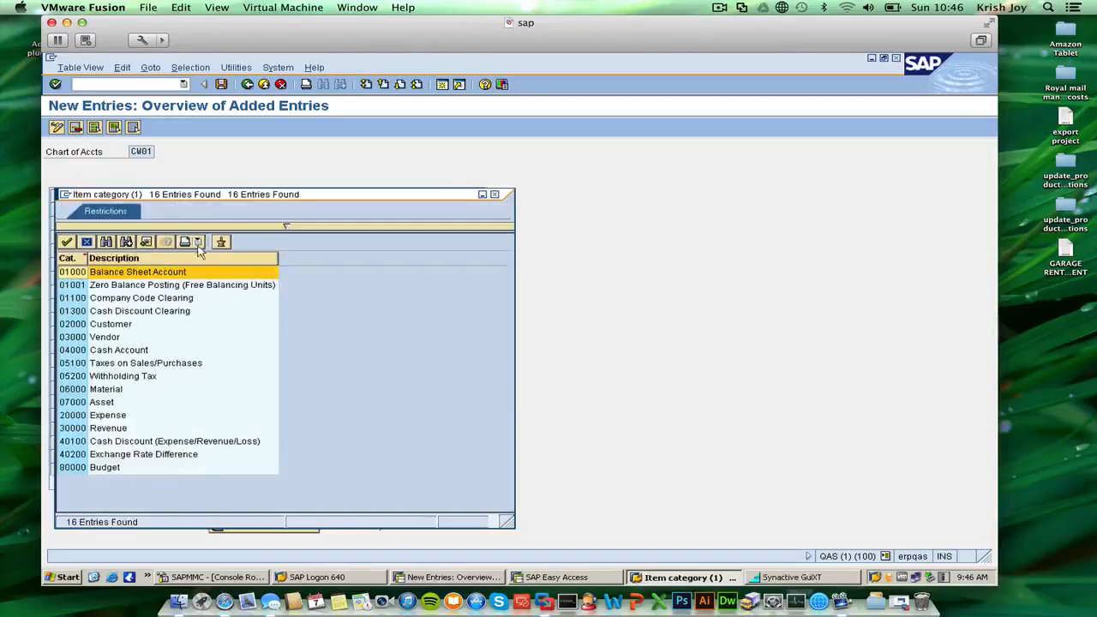
double_click(108, 272)
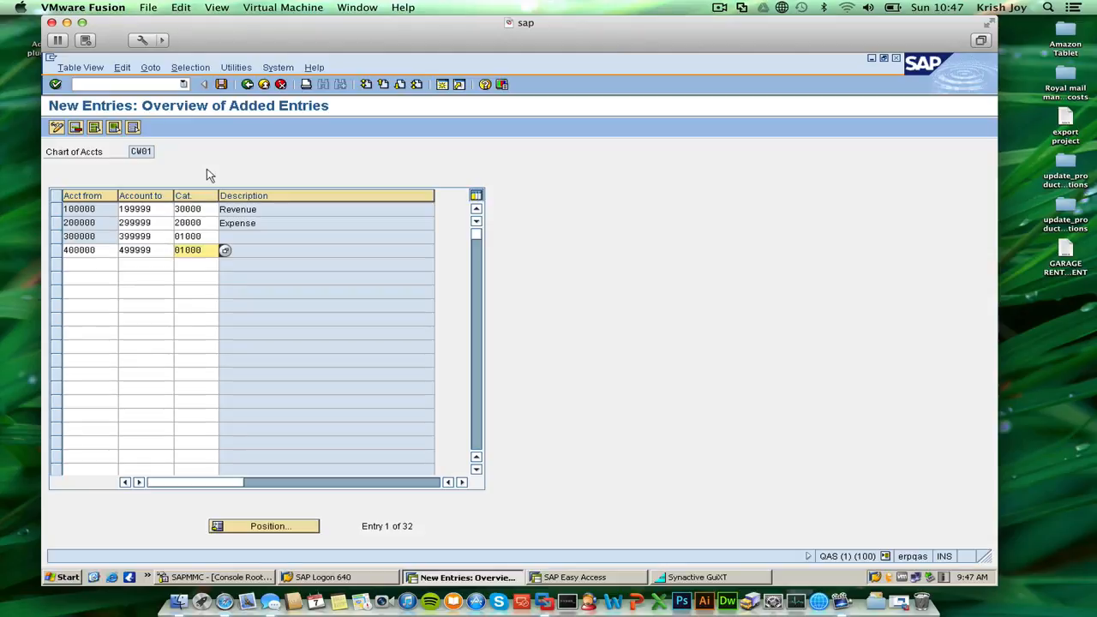
left_click(220, 84)
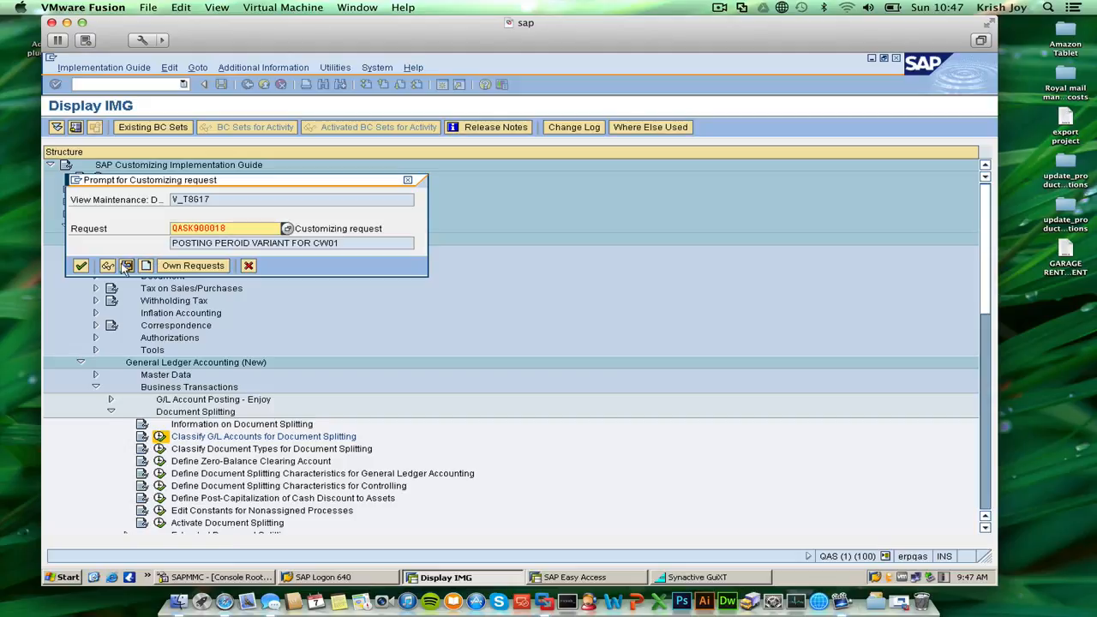
left_click(82, 266)
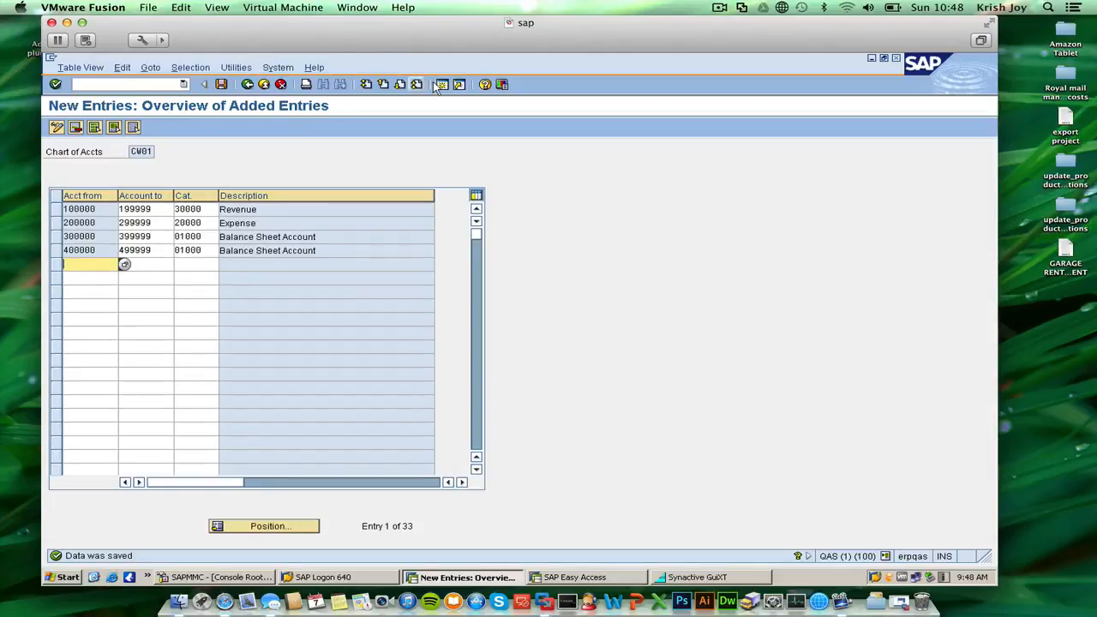
Switch to the SAP Easy Access session and open central G/L account maintenance with transaction fs00.
left_click(570, 577)
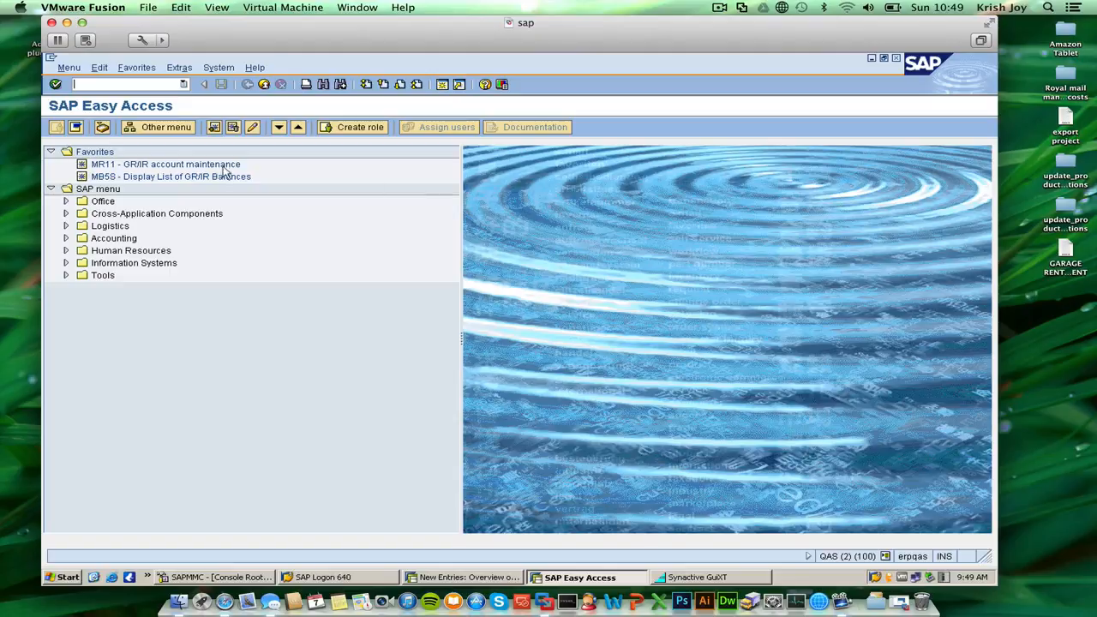
type("fs00")
key("Return")
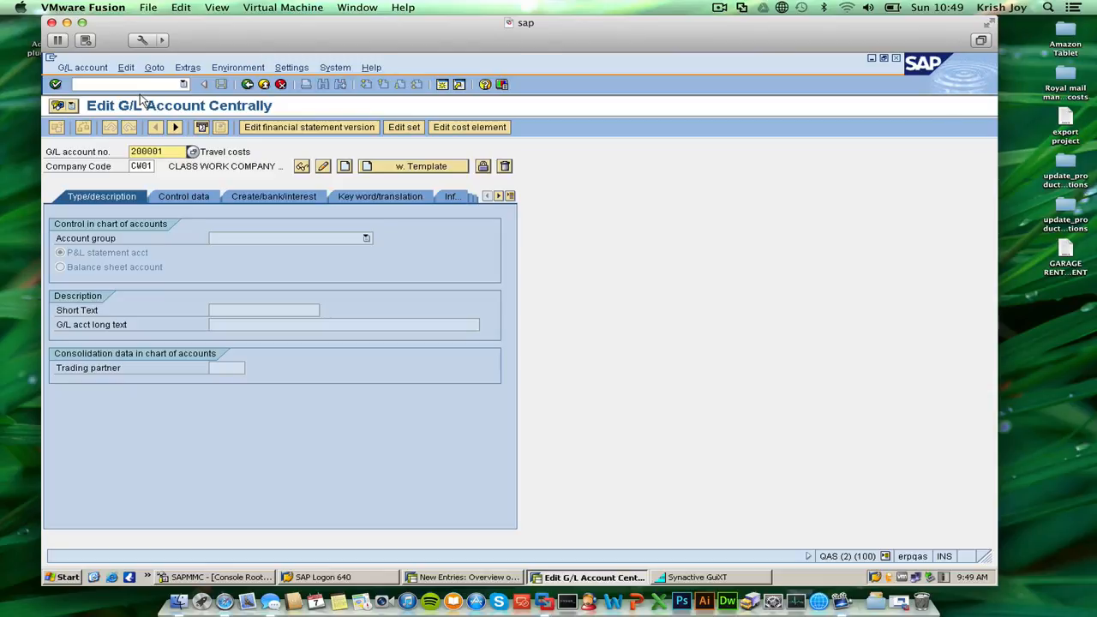
Open the value search for the G/L account number and set it to search by G/L account number in company code.
left_click(192, 151)
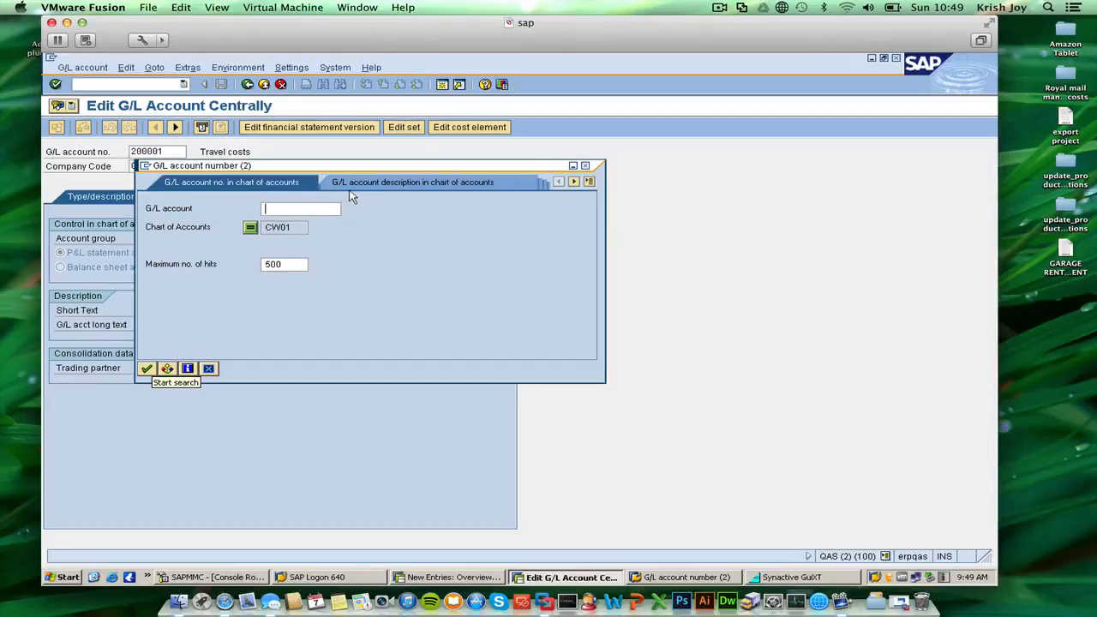
left_click(589, 182)
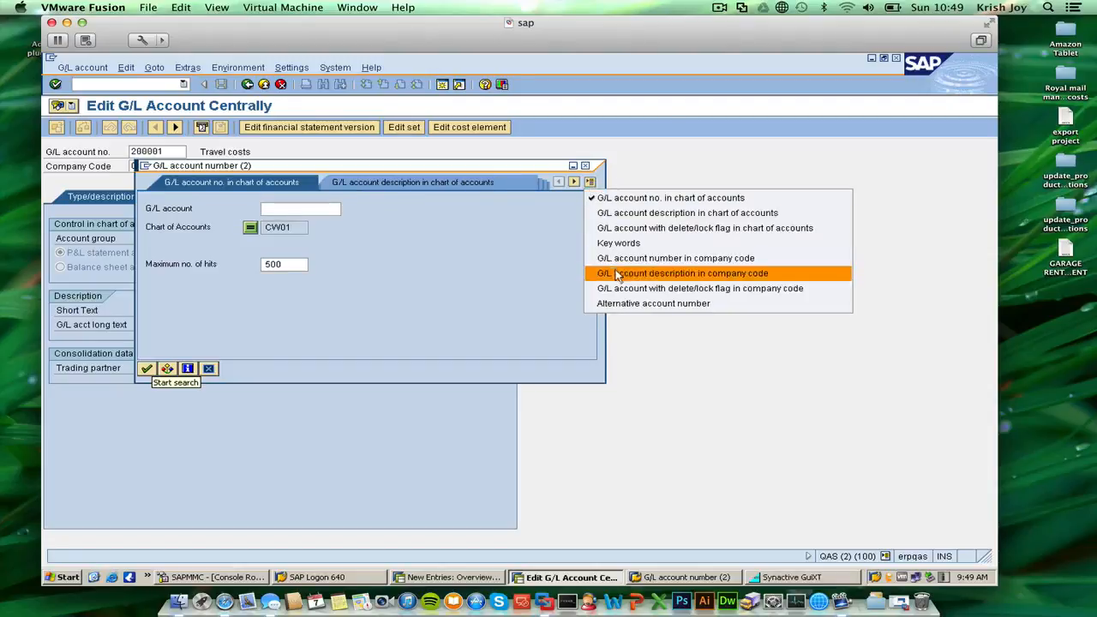
left_click(654, 214)
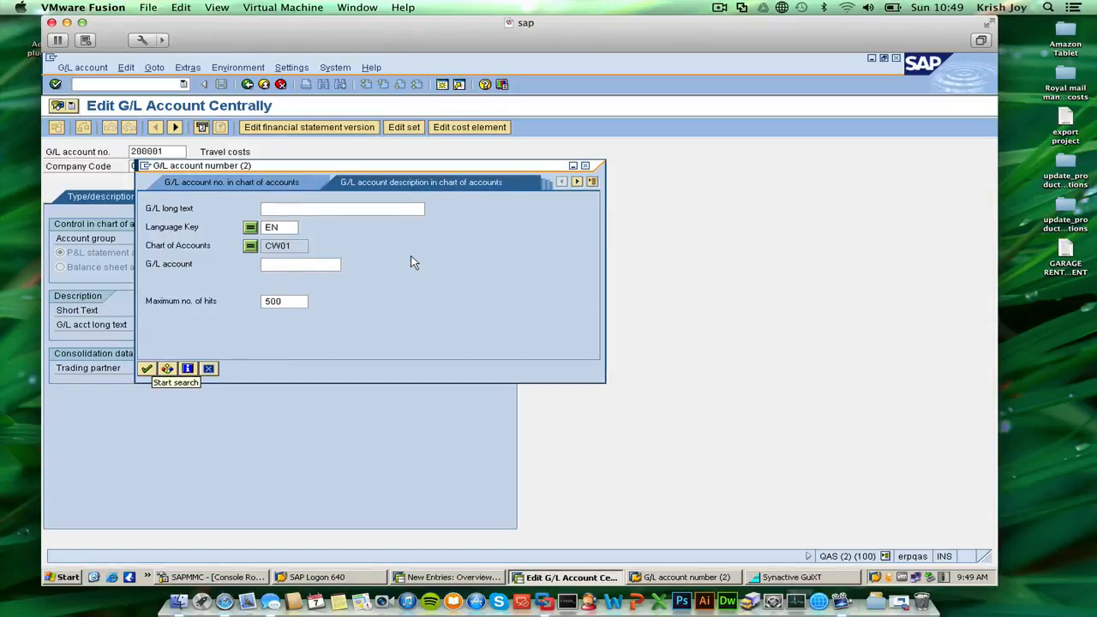
left_click(592, 182)
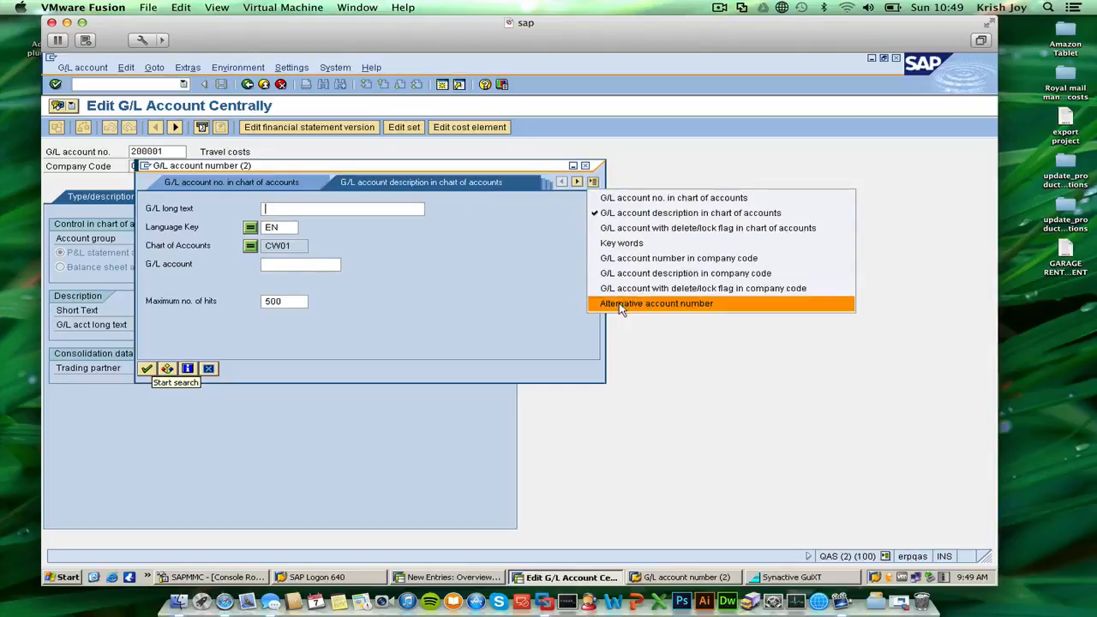
left_click(720, 265)
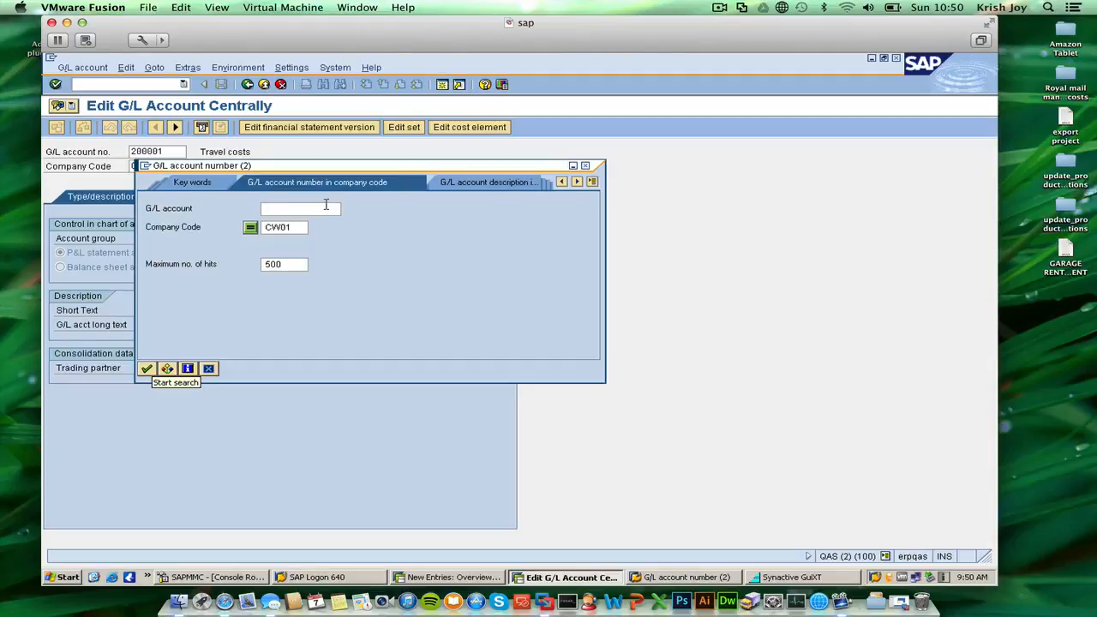
Search for all G/L accounts in company codes matching CW*, review the list of accounts, and close it without choosing one.
left_click(299, 227)
key("BackSpace")
key("BackSpace")
type("*")
left_click(311, 206)
left_click(147, 369)
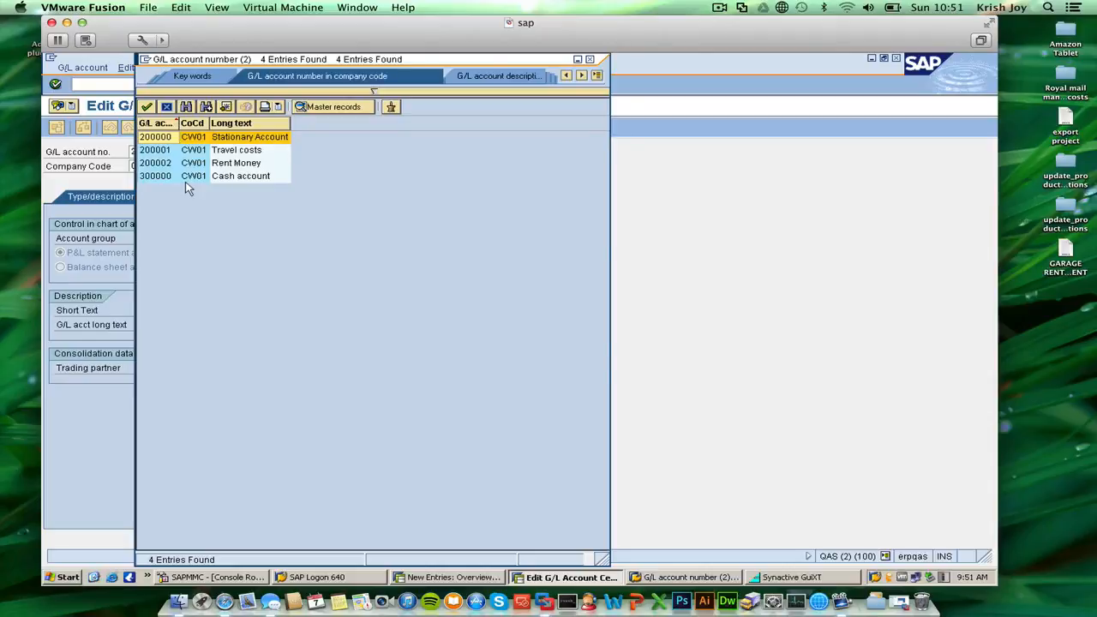
left_click(589, 59)
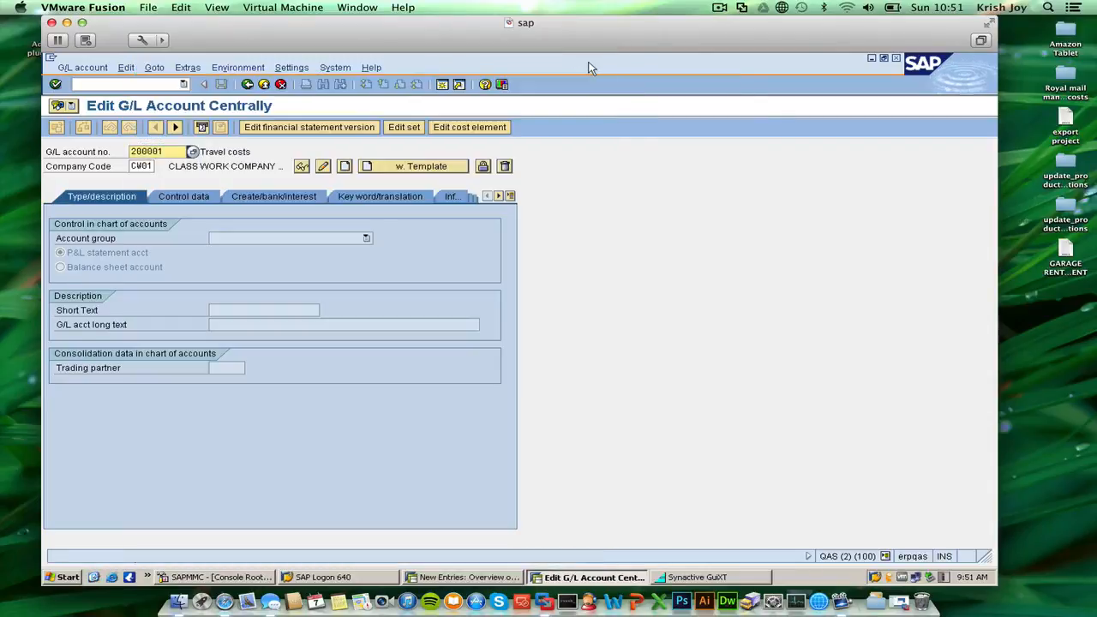
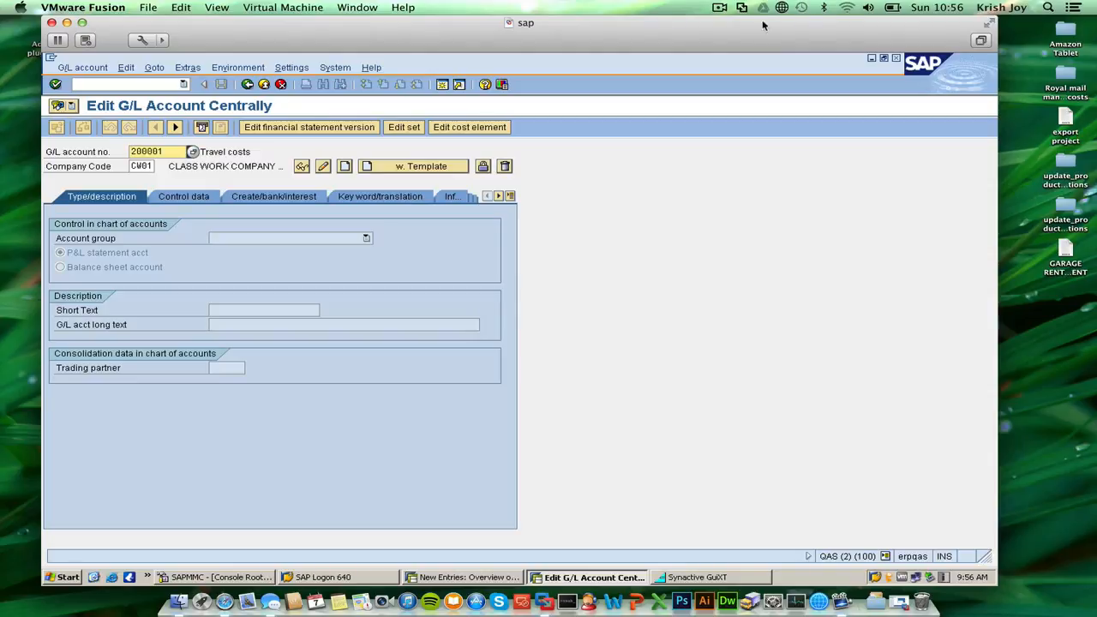
Open a new session and start FB50 - Enter G/L Account Document from the General Ledger posting transactions under Financial Accounting.
left_click(441, 86)
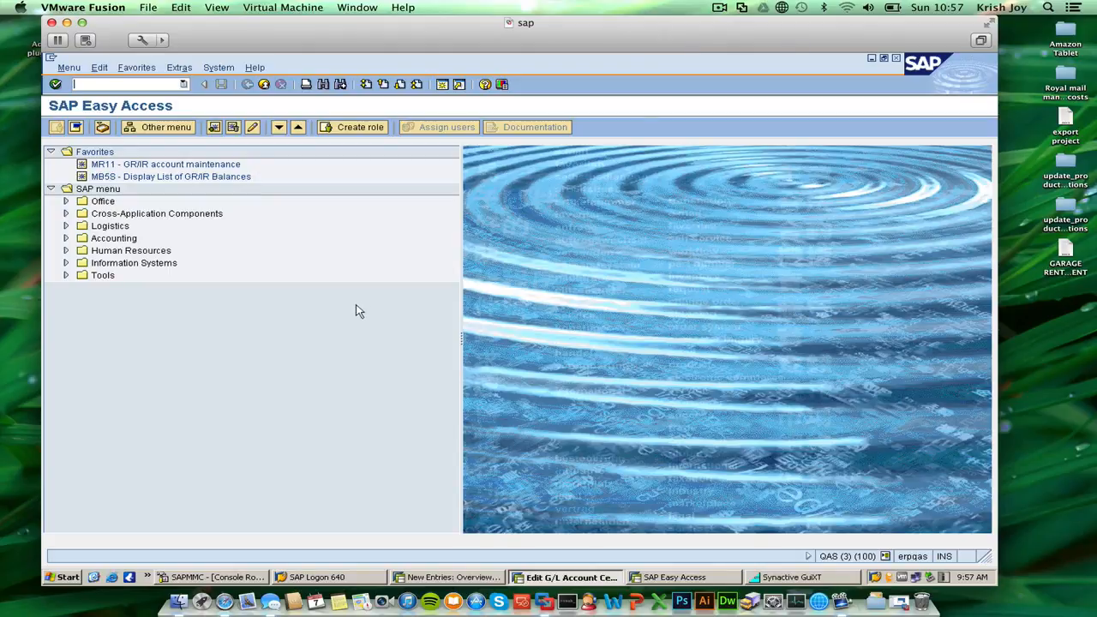
left_click(69, 239)
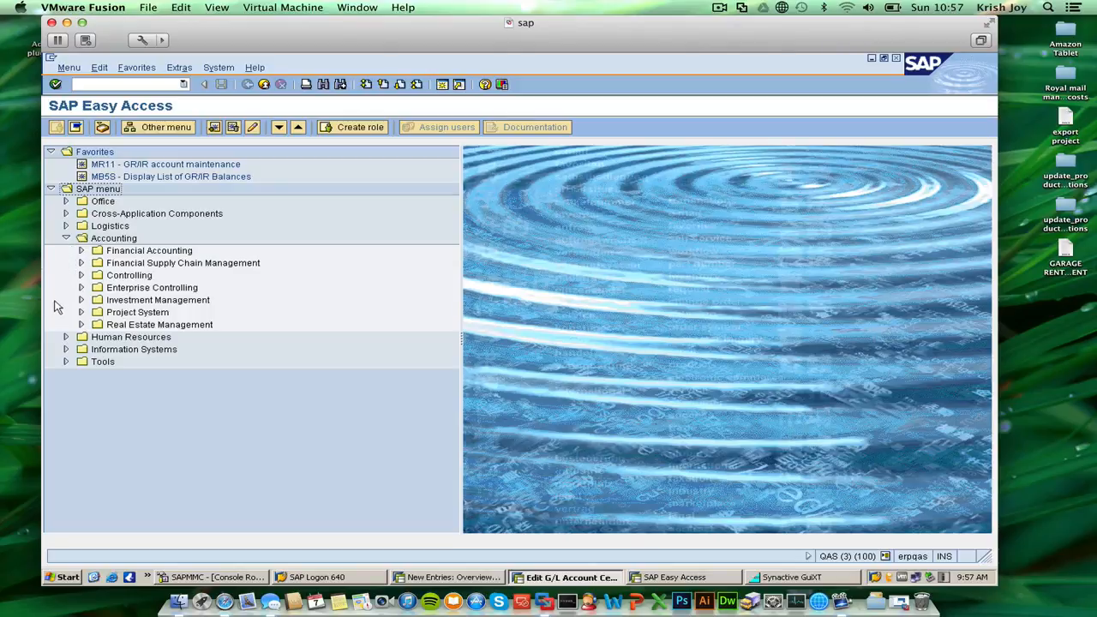
left_click(82, 252)
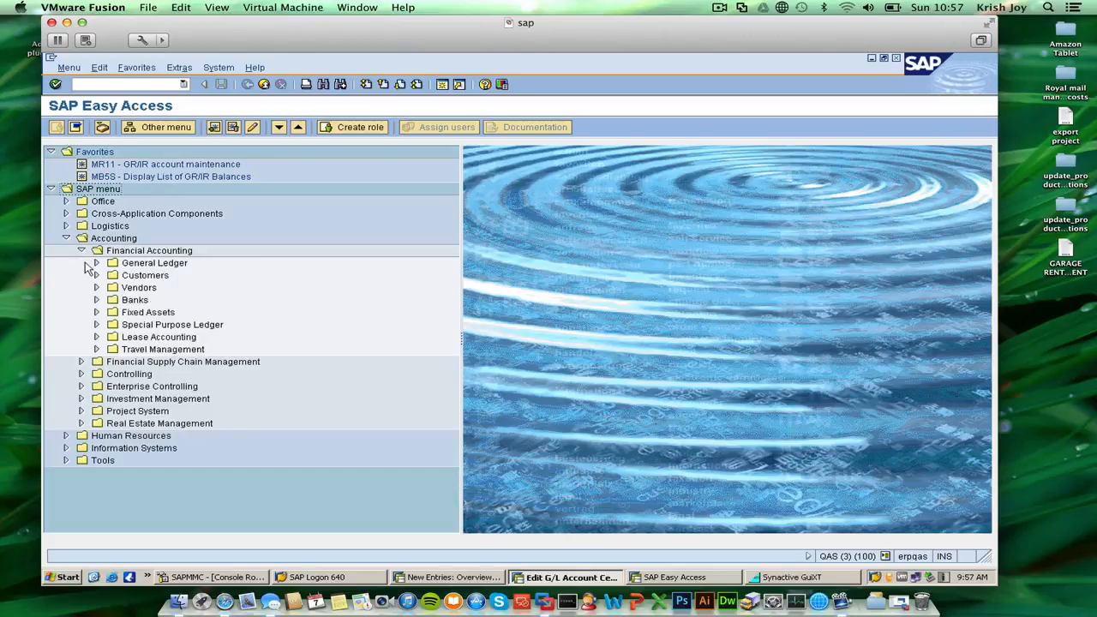
left_click(96, 263)
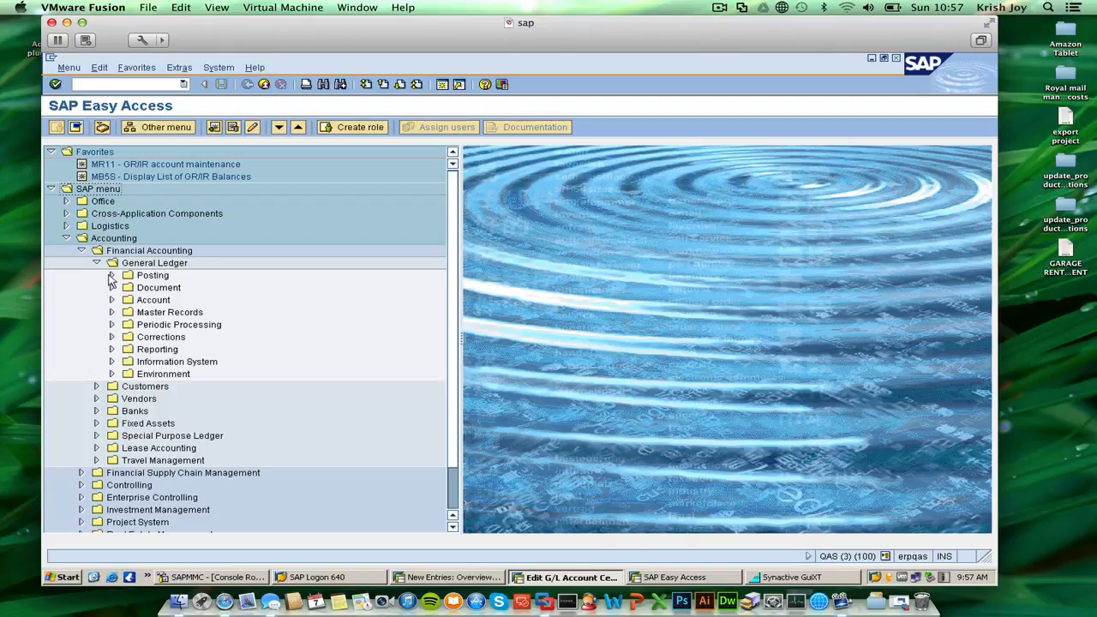
left_click(111, 275)
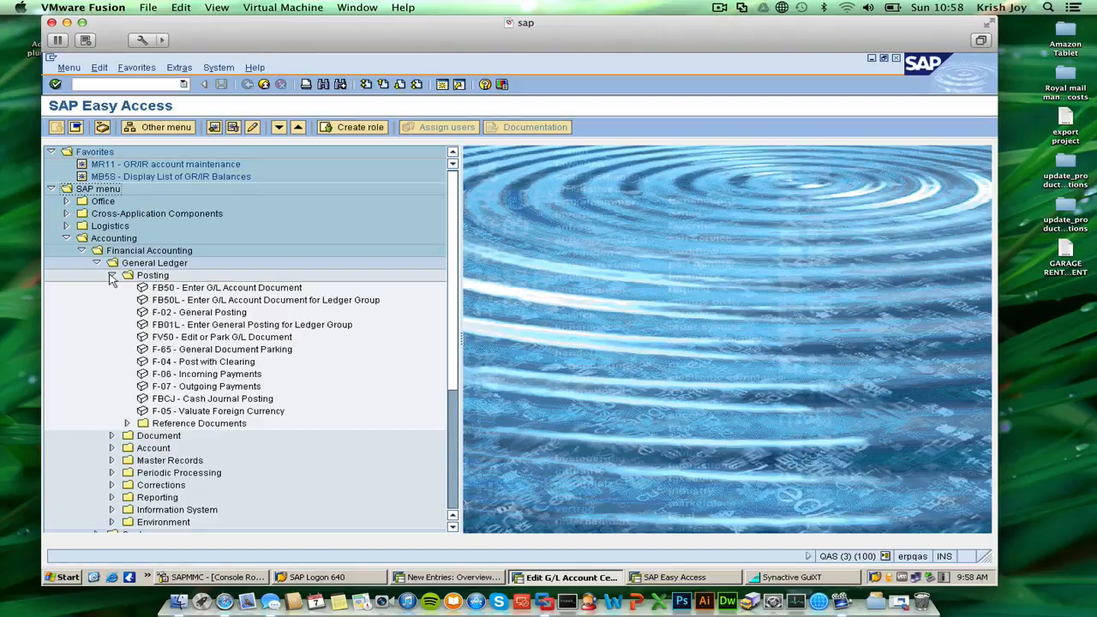
left_click(183, 293)
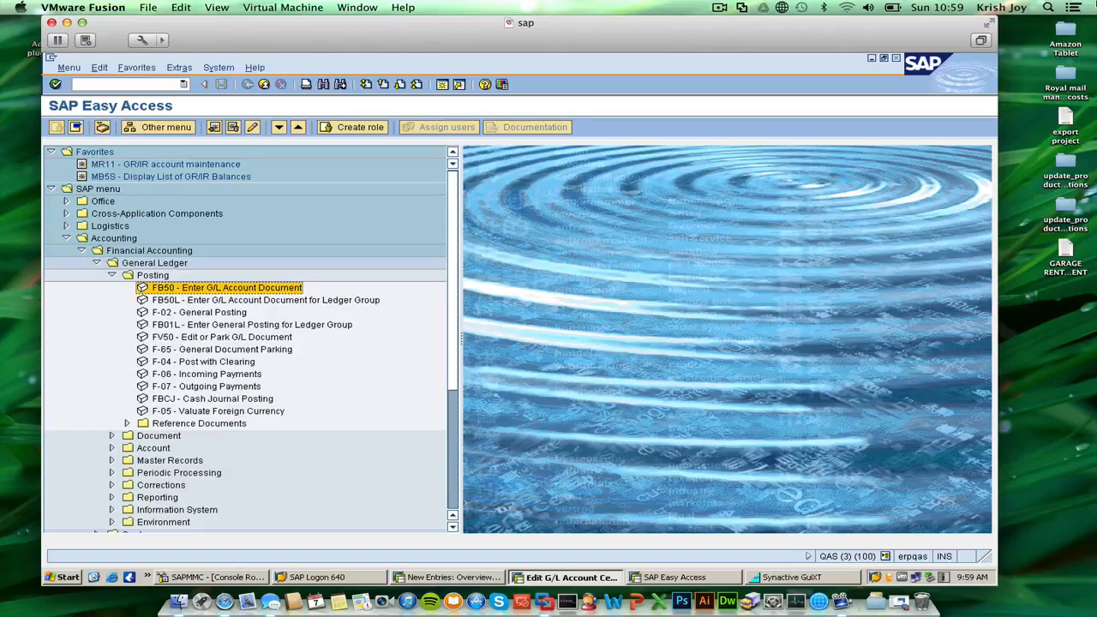
left_click(722, 7)
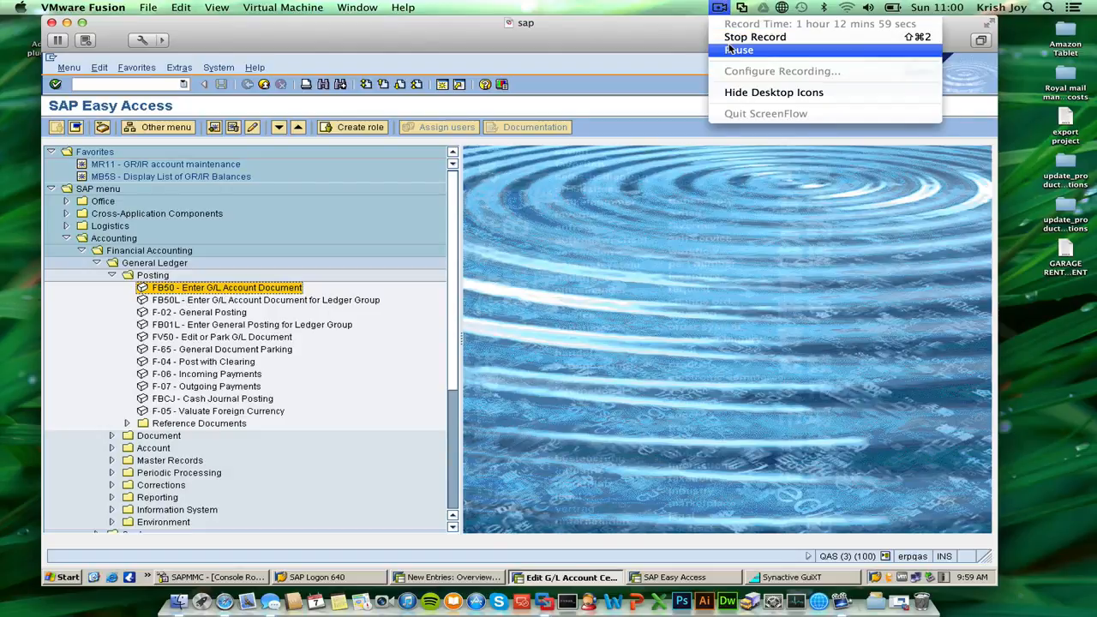
left_click(808, 31)
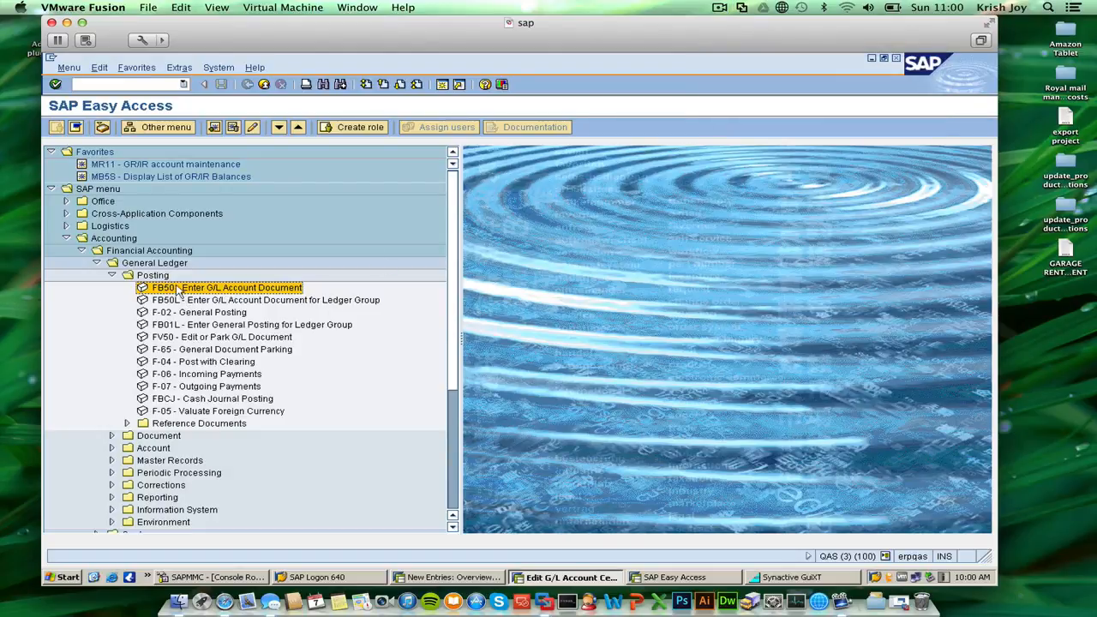
double_click(144, 290)
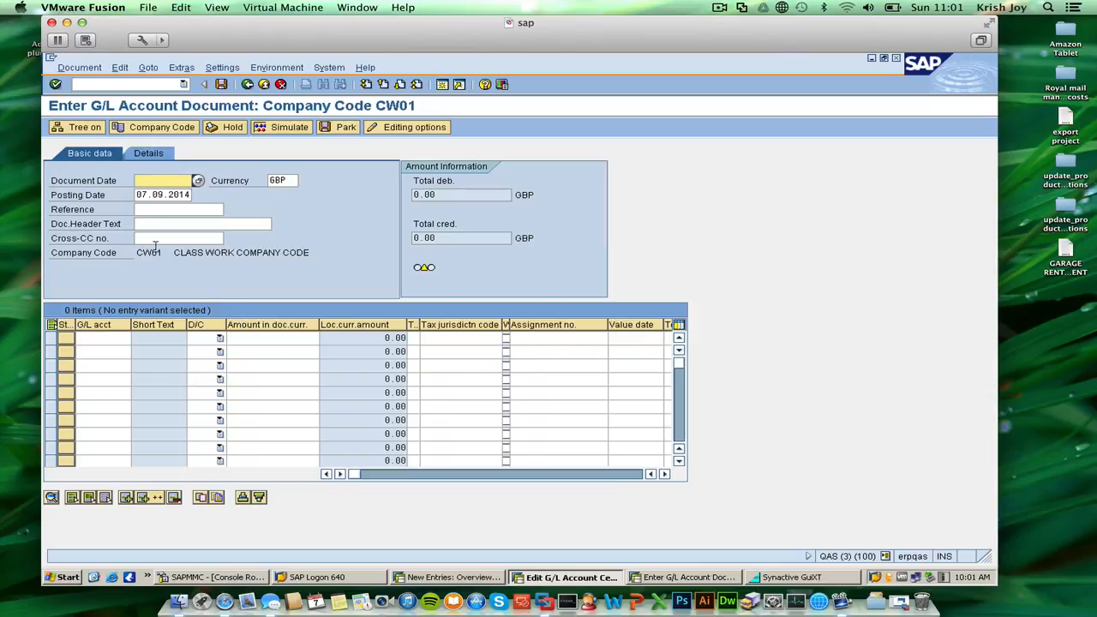
Set the document date to 07.09.2014 from the calendar.
left_click(197, 180)
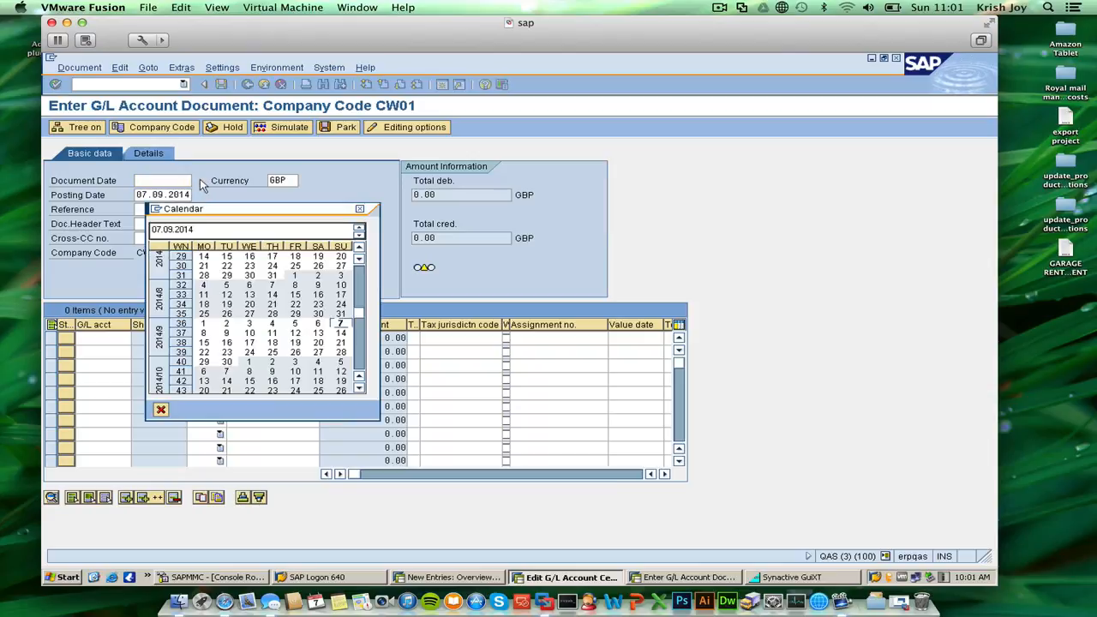
double_click(340, 325)
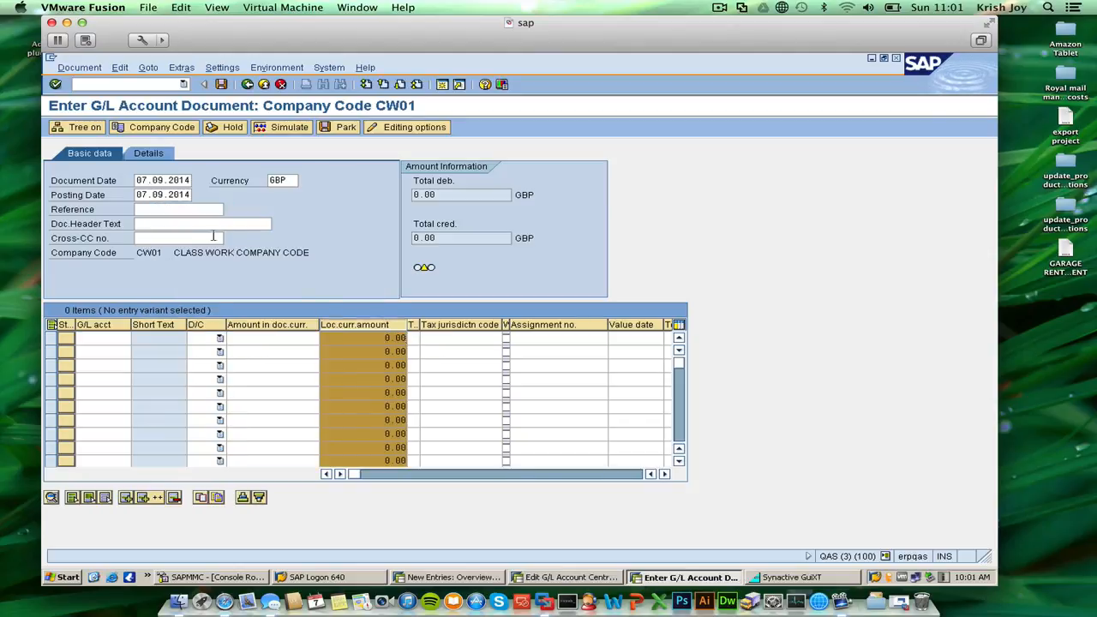
left_click(190, 211)
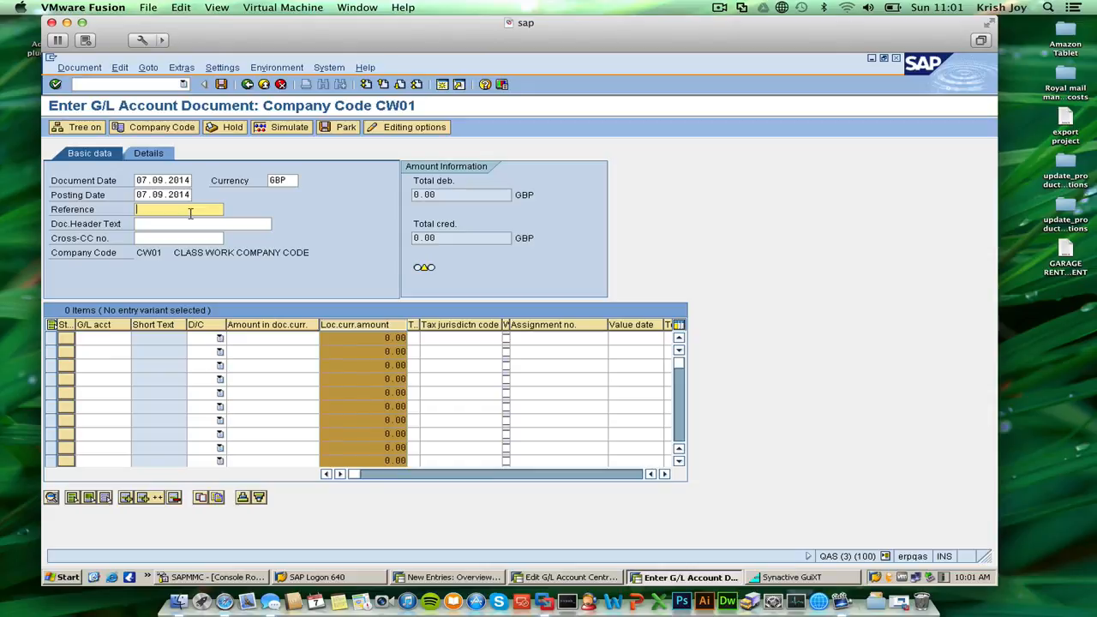
Search G/L accounts in company codes matching CW* and choose 200001 Travel costs for the first line item.
left_click(99, 338)
left_click(138, 345)
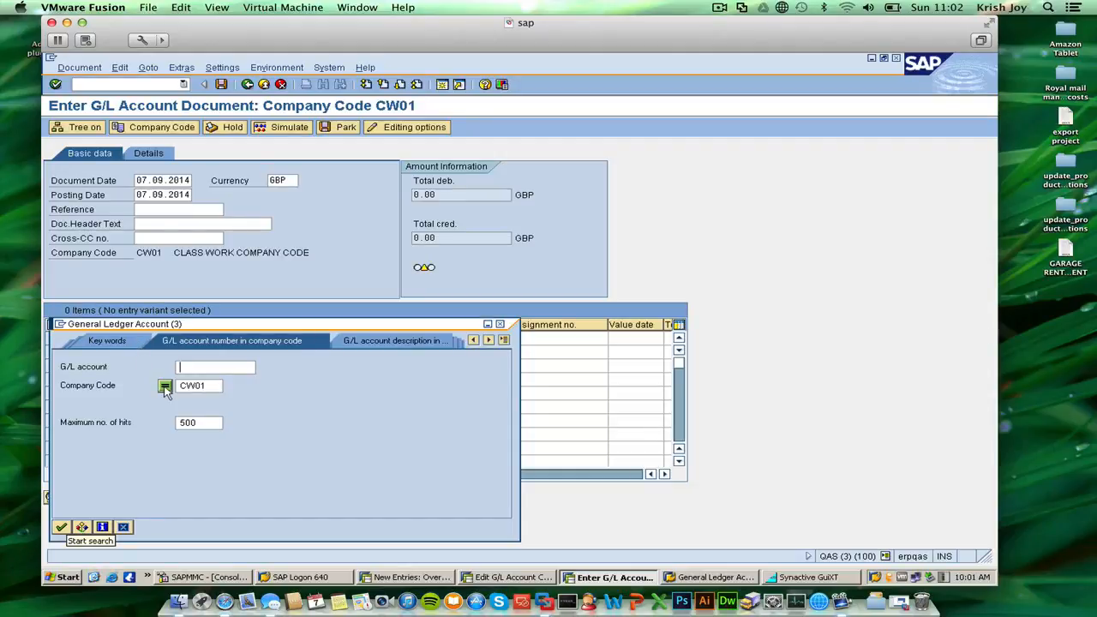
left_click(209, 386)
key("BackSpace")
key("BackSpace")
type("*")
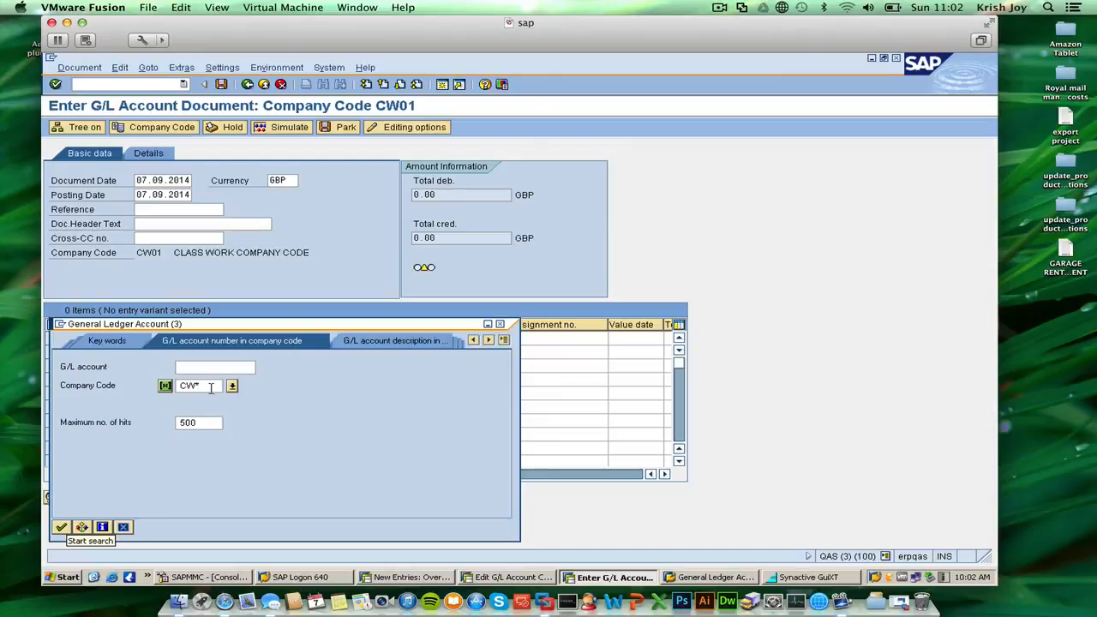
key("Return")
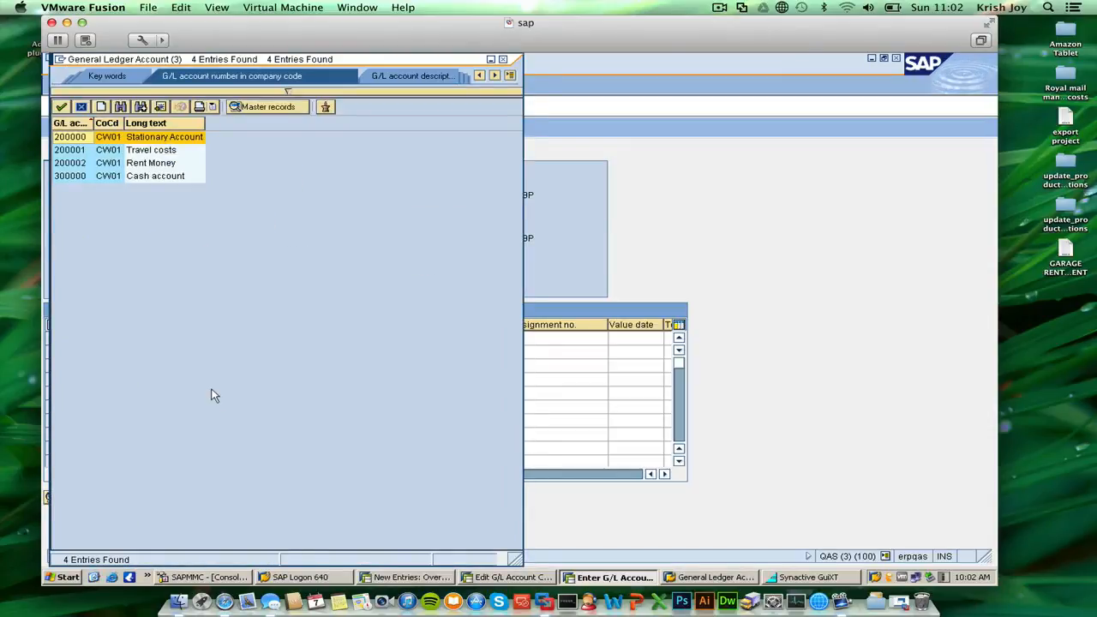
left_click(150, 153)
double_click(147, 153)
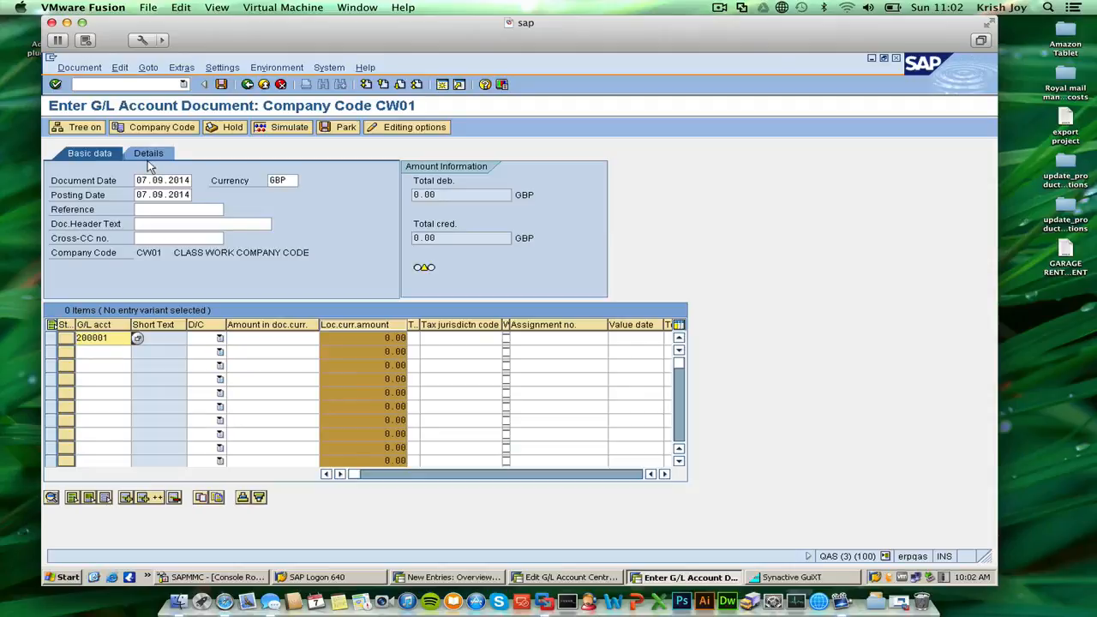
Make the Travel costs line a Debit with an amount of 100.
left_click(168, 343)
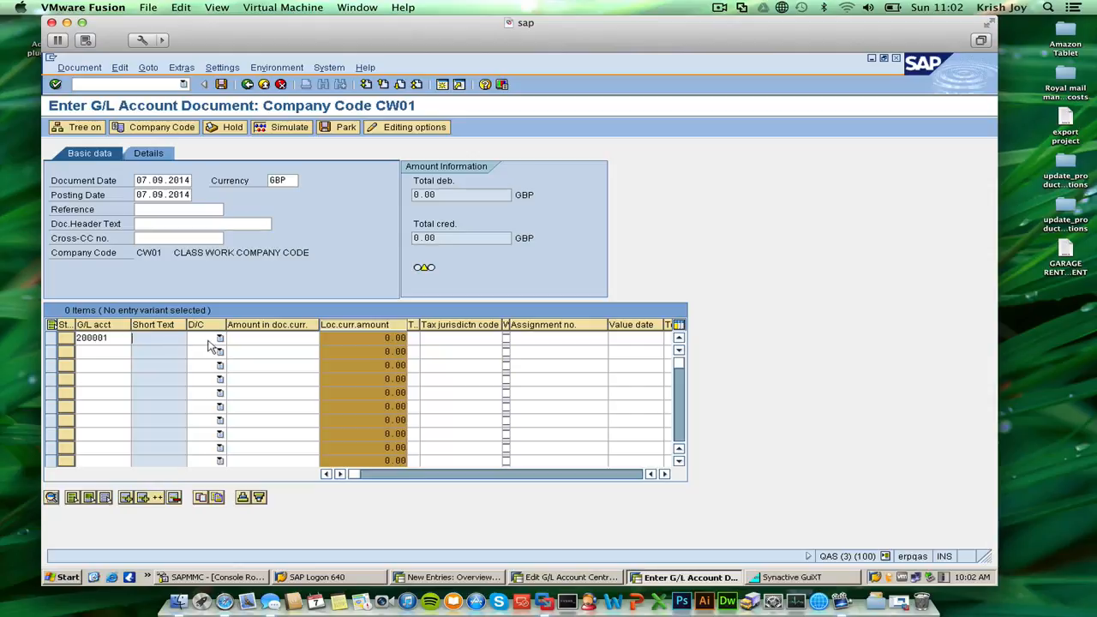
left_click(220, 339)
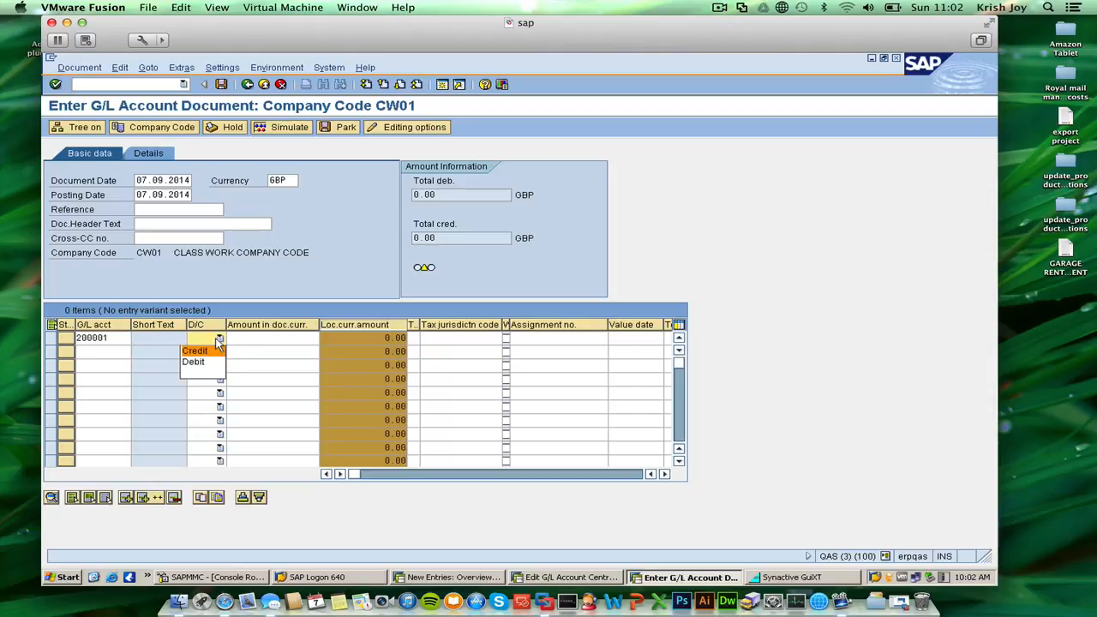
left_click(195, 363)
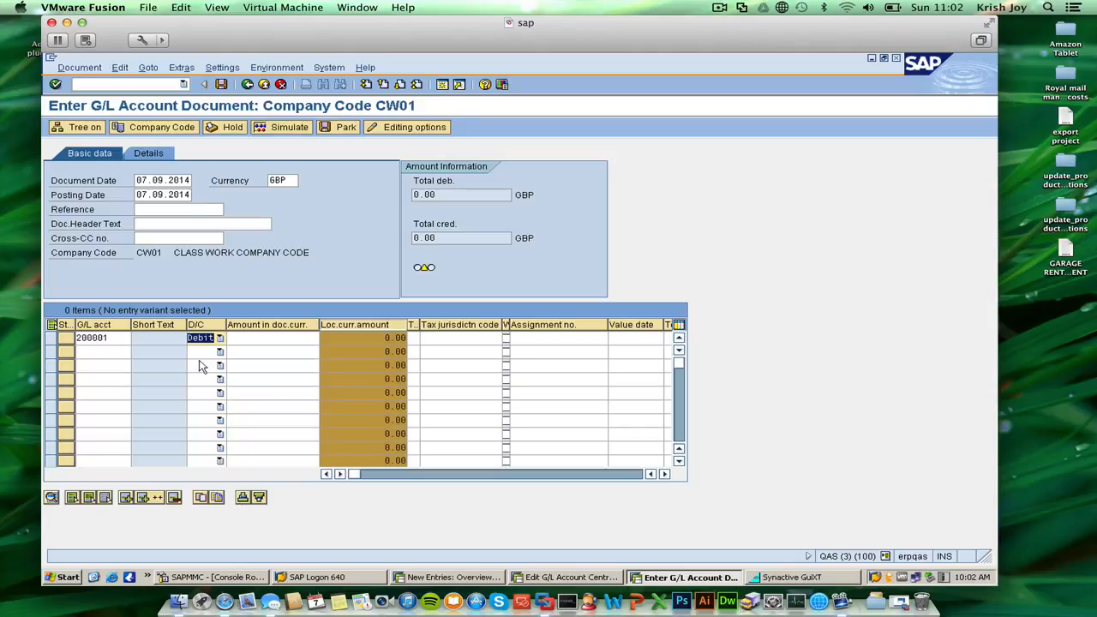
left_click(245, 341)
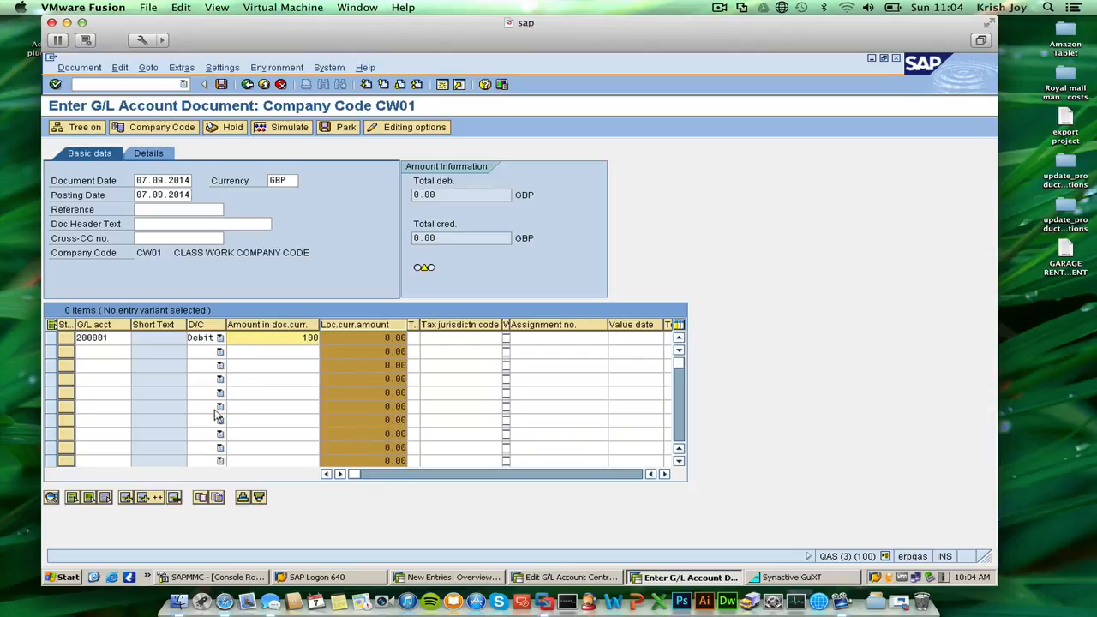
Search accounts in company codes matching CW* and choose 300000 Cash account for the second line item.
left_click(137, 351)
left_click(196, 404)
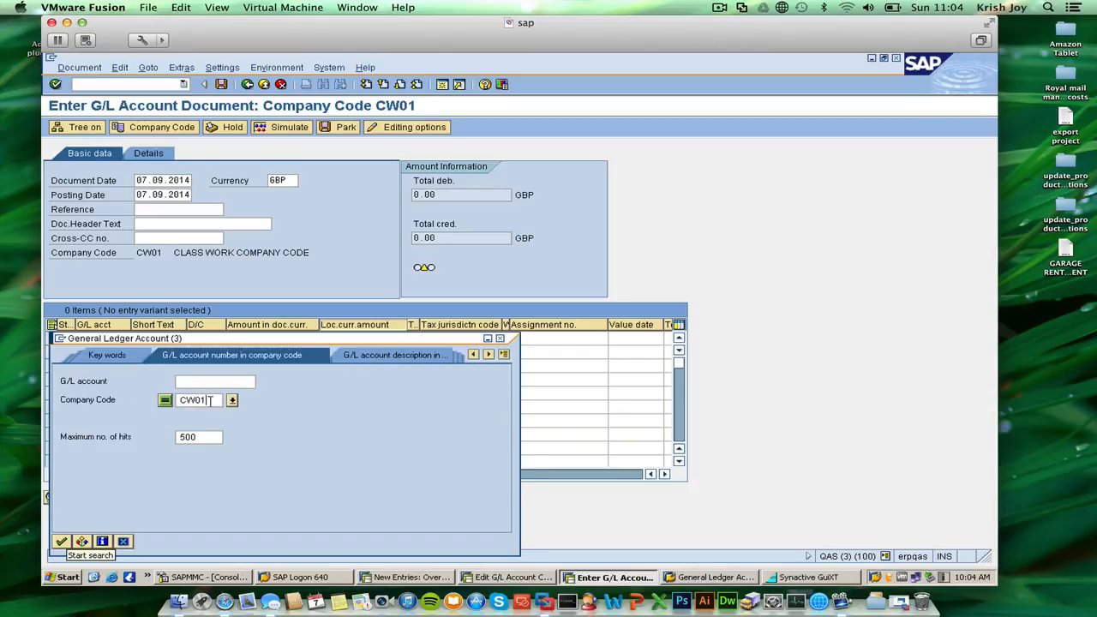
key("BackSpace")
key("BackSpace")
type("*")
left_click(61, 540)
left_click(149, 177)
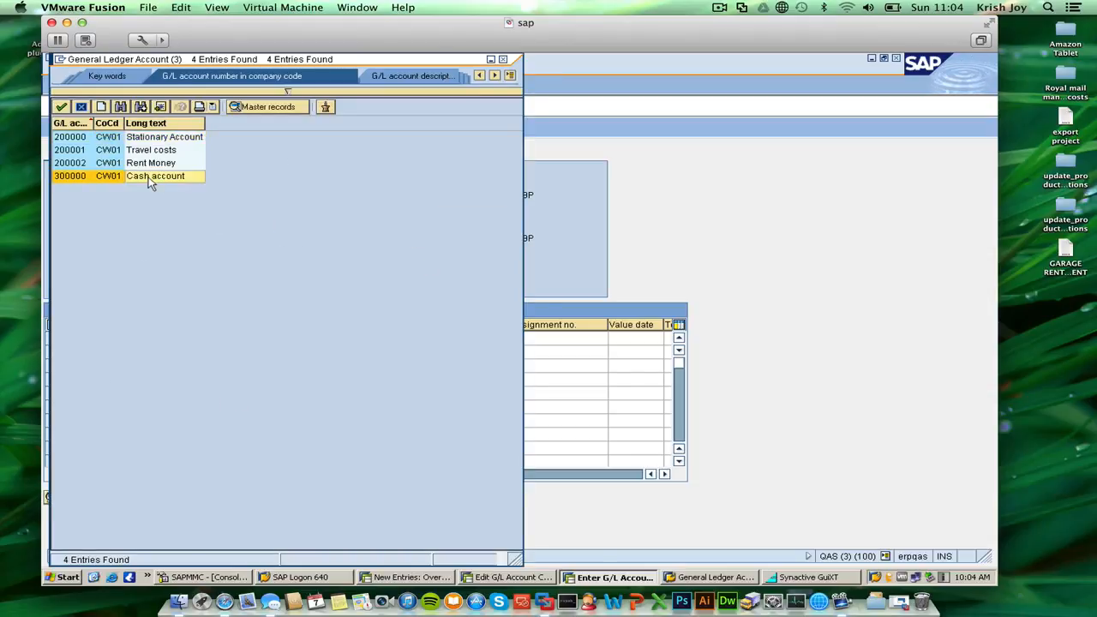
double_click(150, 177)
Make the Cash account line a Credit with an amount of 100 and check the entered document.
left_click(196, 352)
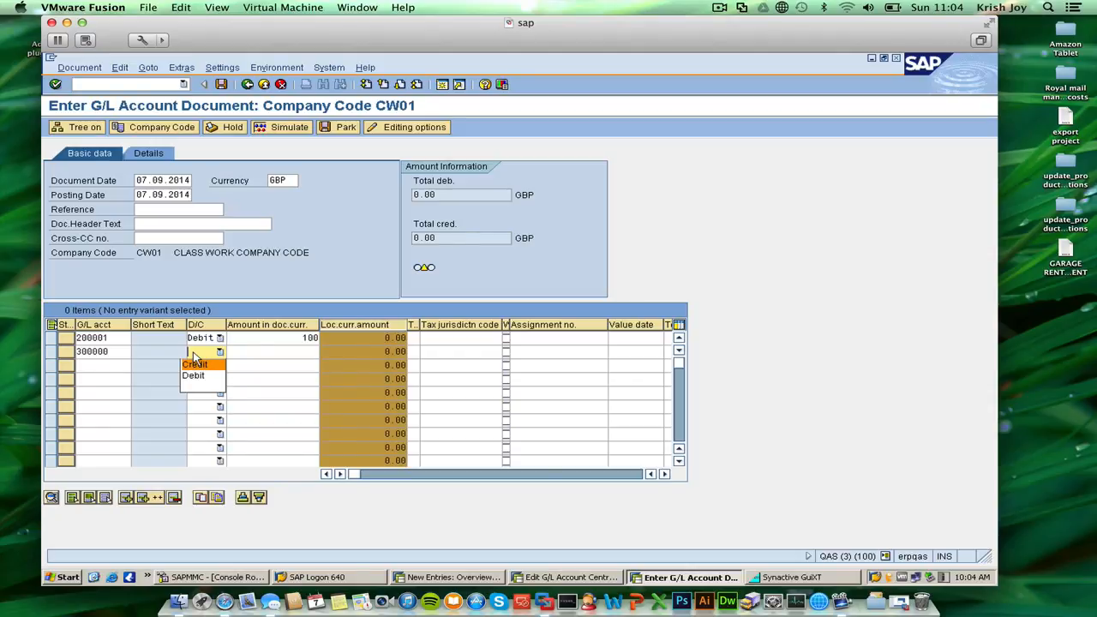
left_click(197, 365)
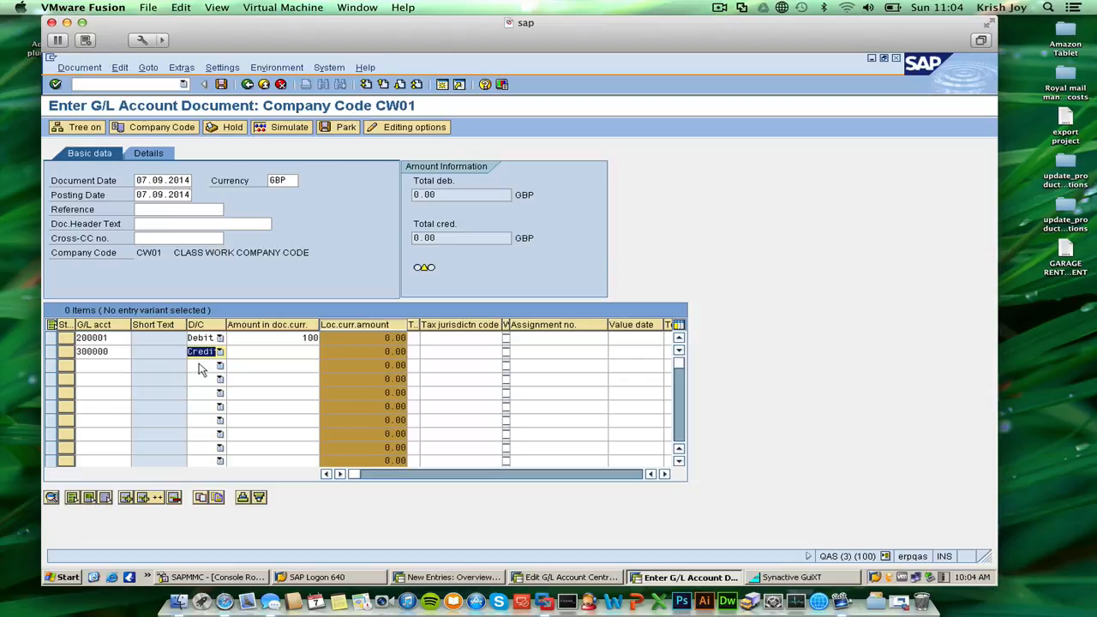
left_click(297, 354)
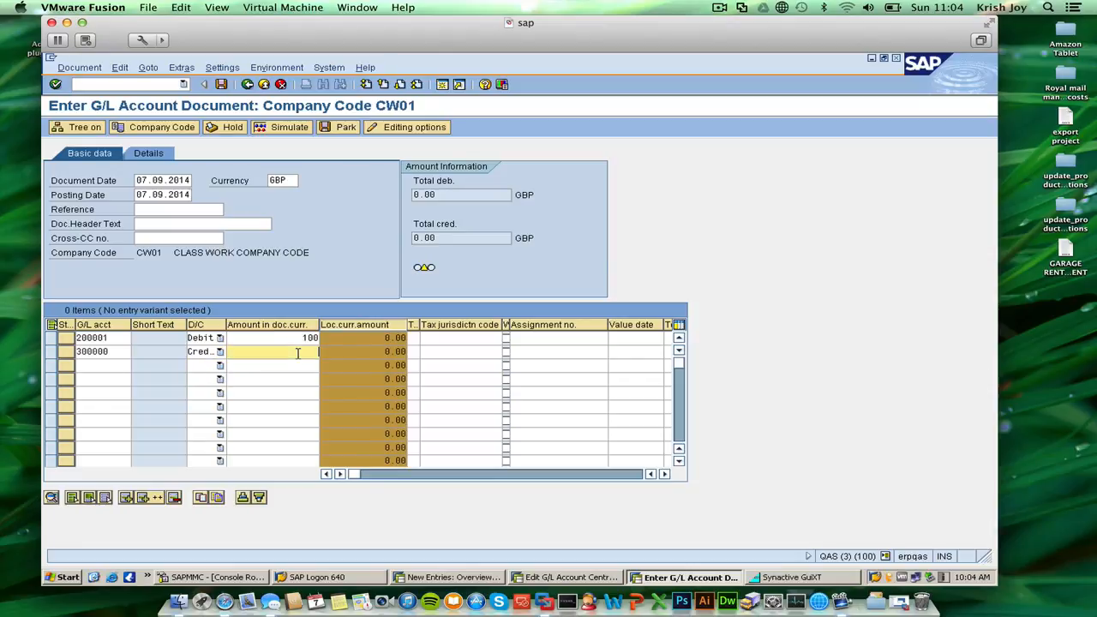
type("1000")
key("BackSpace")
key("Return")
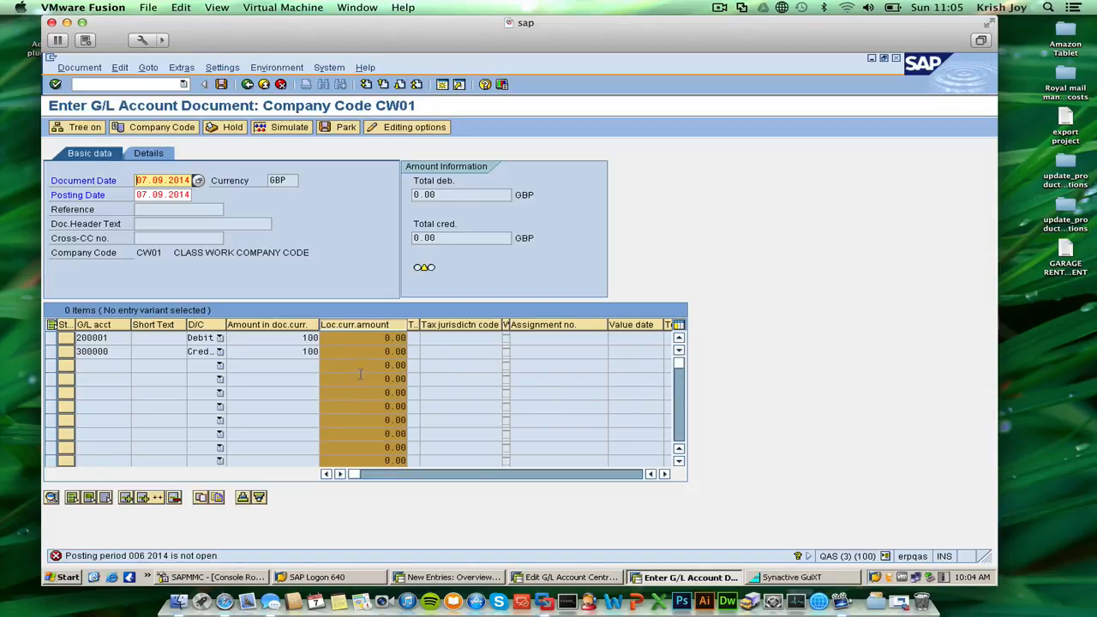
Try to simulate the posting of the G/L account document.
left_click(280, 367)
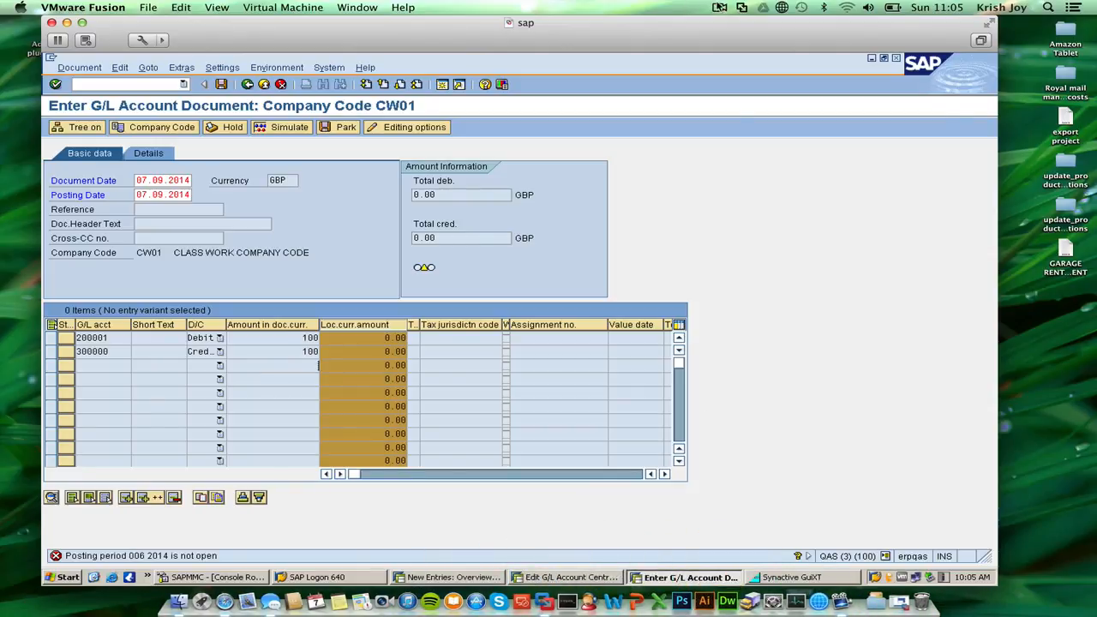
left_click(717, 7)
left_click(662, 22)
left_click(68, 68)
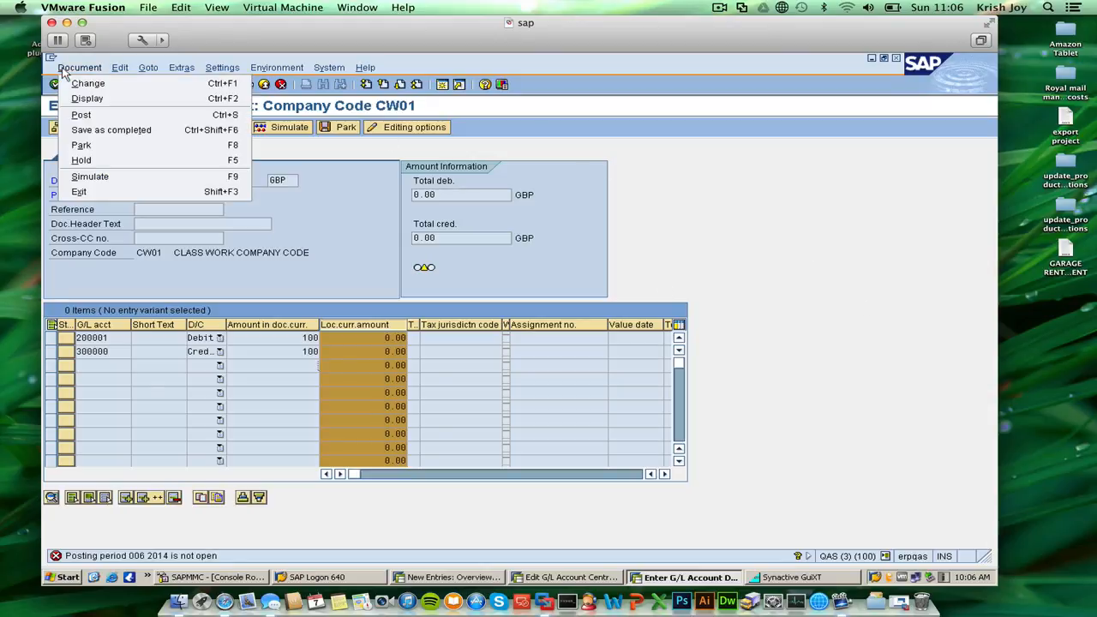
left_click(135, 176)
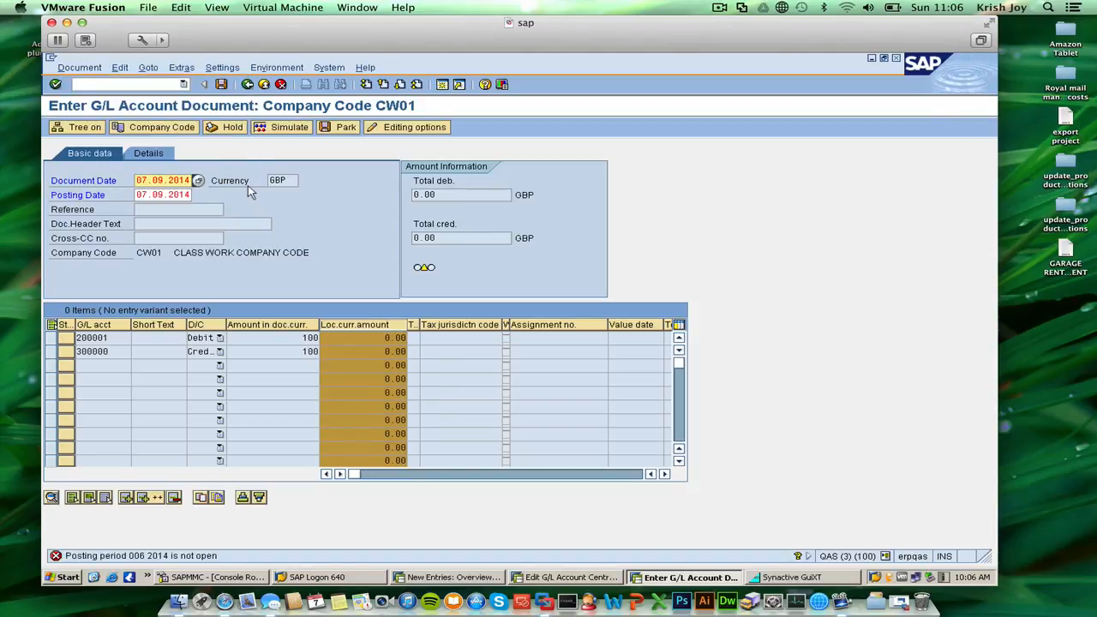
left_click(288, 250)
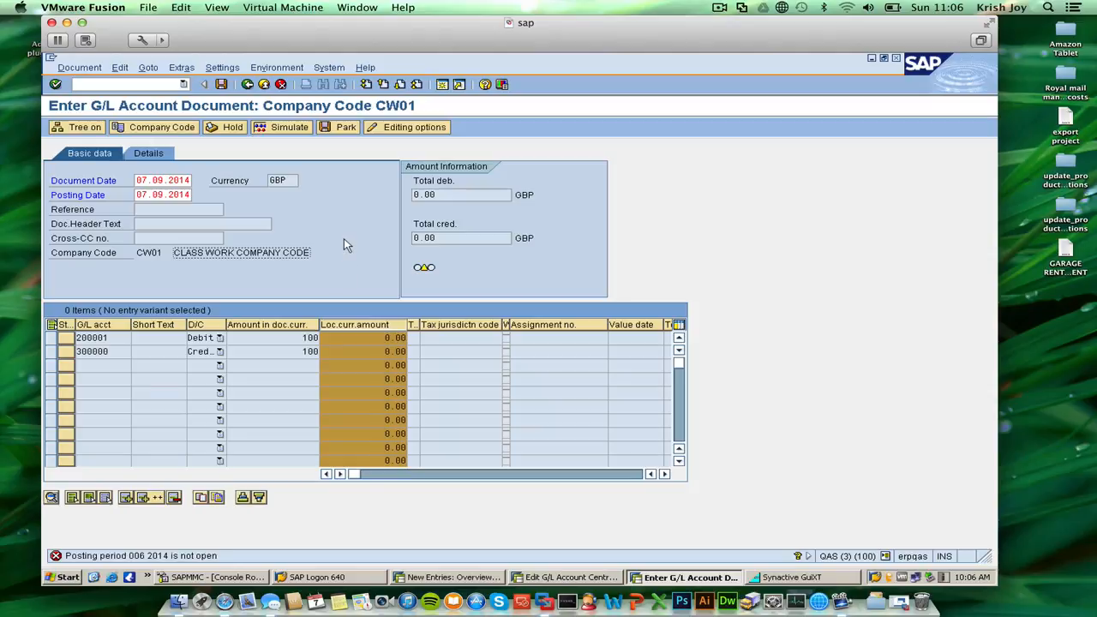
Switch to the session with the G/L account classification entries and exit to the SAP Customizing Implementation Guide.
left_click(568, 579)
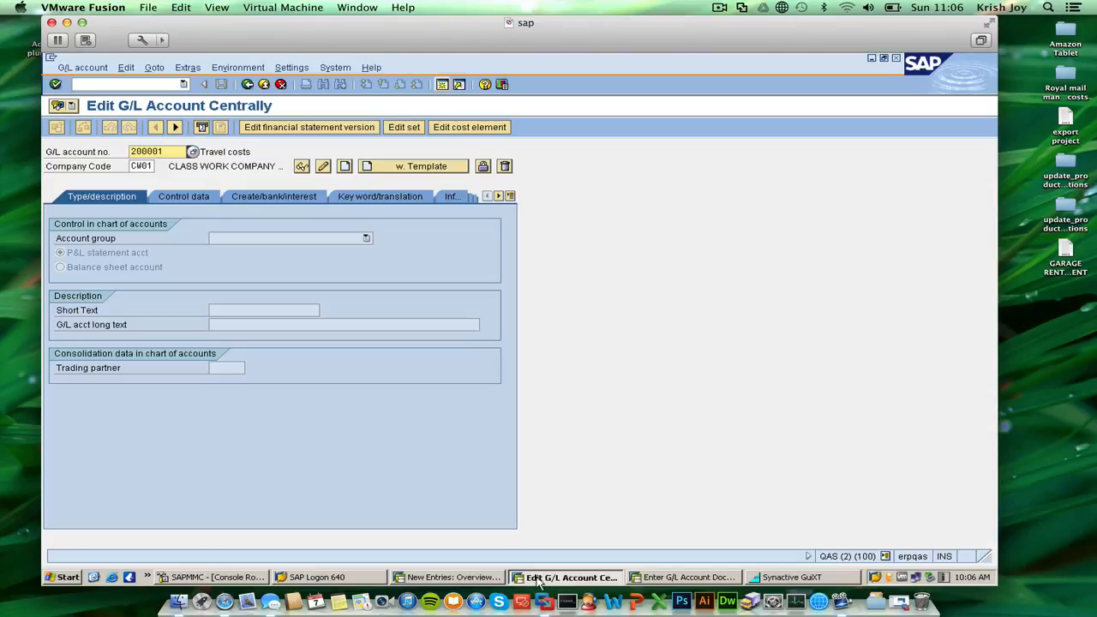
left_click(497, 579)
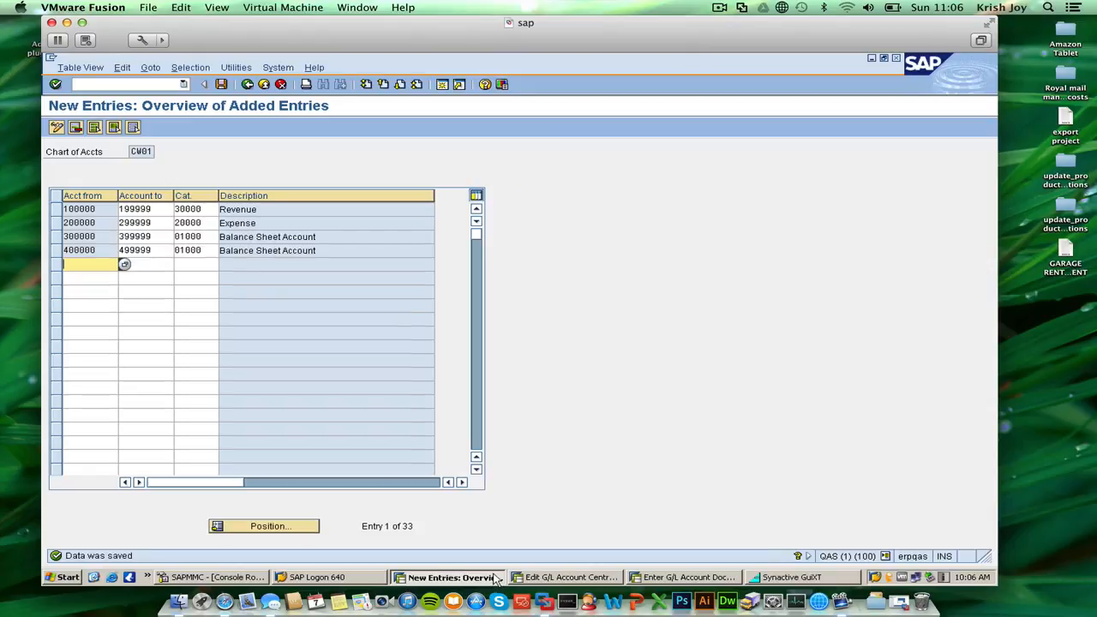
left_click(262, 84)
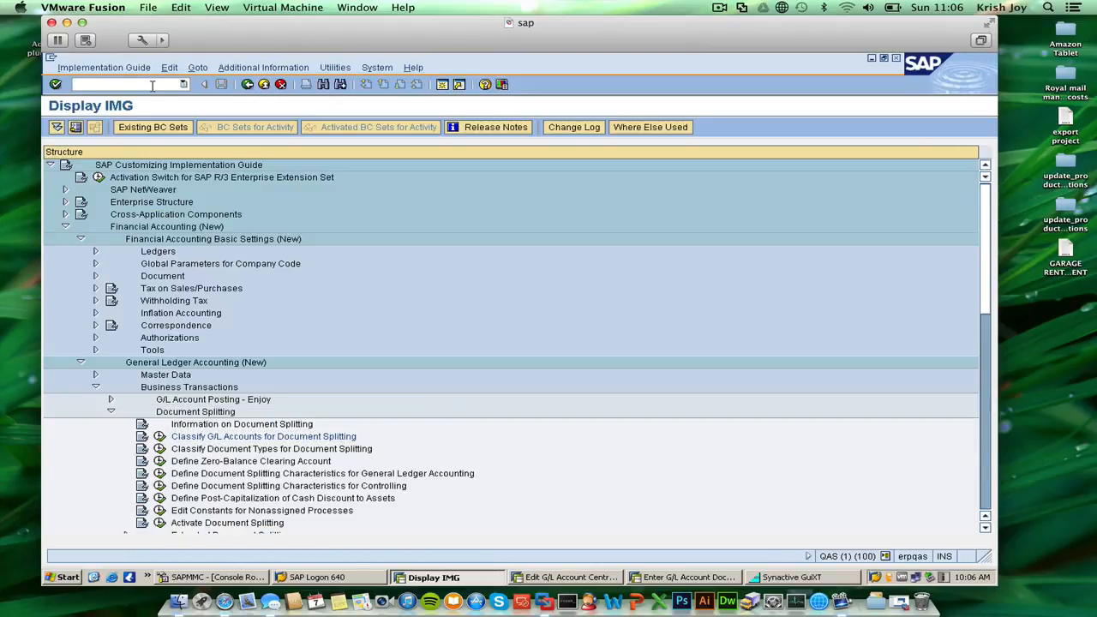
Try to start transaction ob52 from the implementation guide.
type("0b52")
key("BackSpace")
key("BackSpace")
key("BackSpace")
key("BackSpace")
type("ob52")
key("Return")
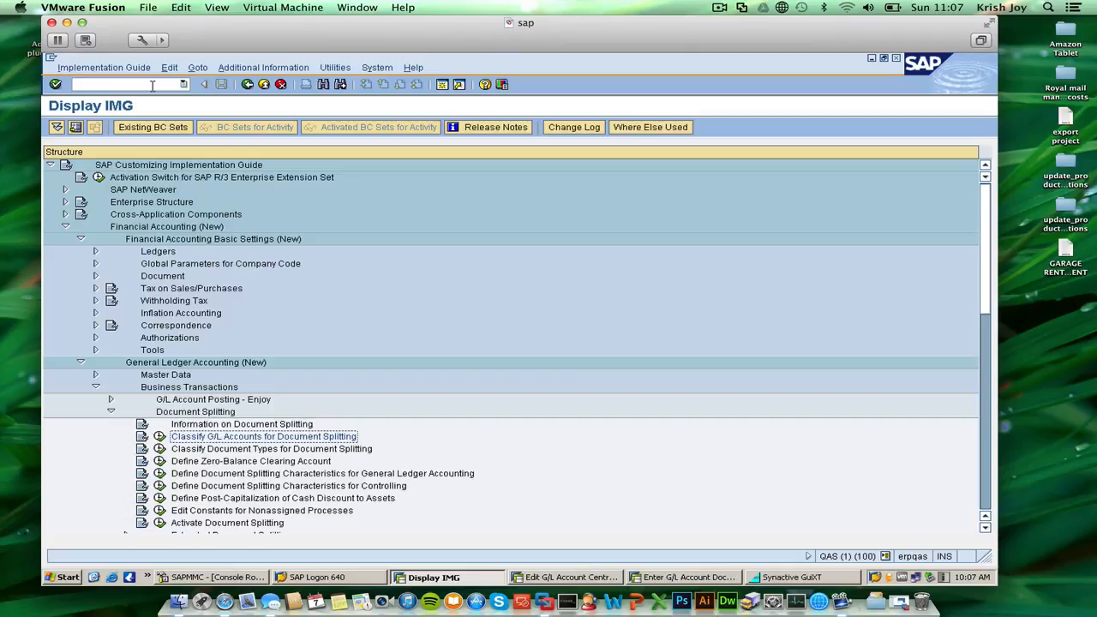
left_click(152, 84)
type("o")
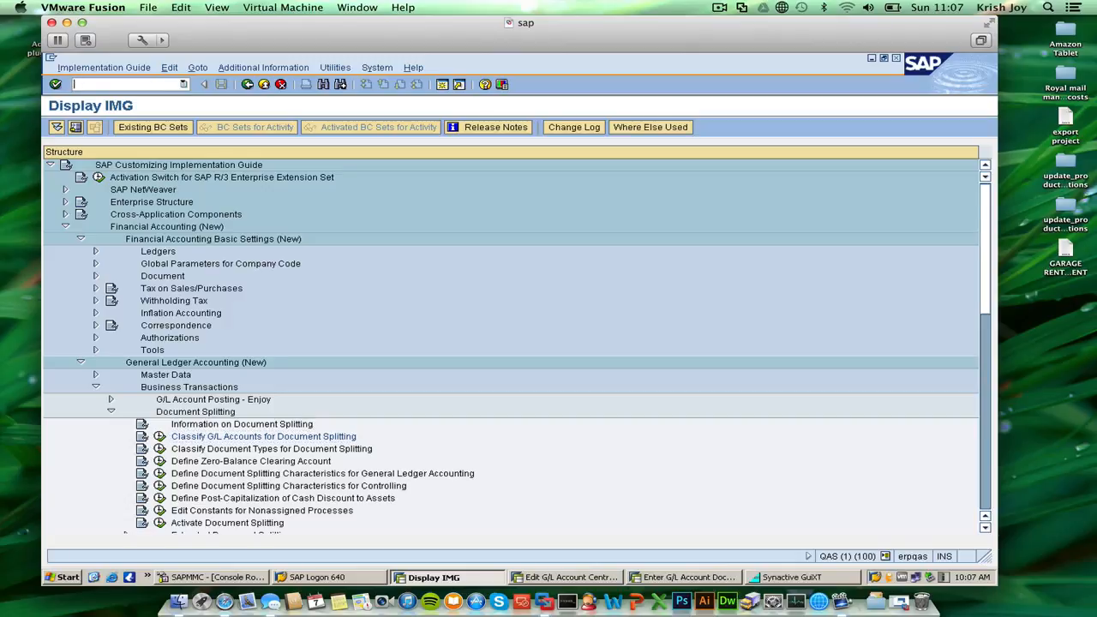
type("ob52")
key("Return")
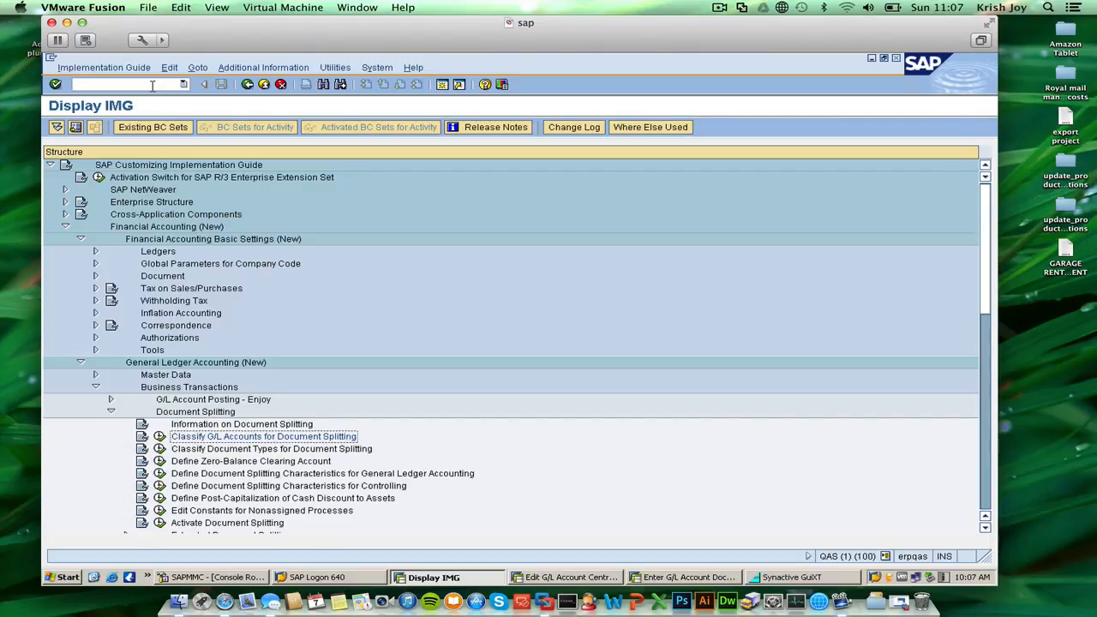
Try again to open transaction ob52 for the posting periods from the implementation guide.
left_click(152, 85)
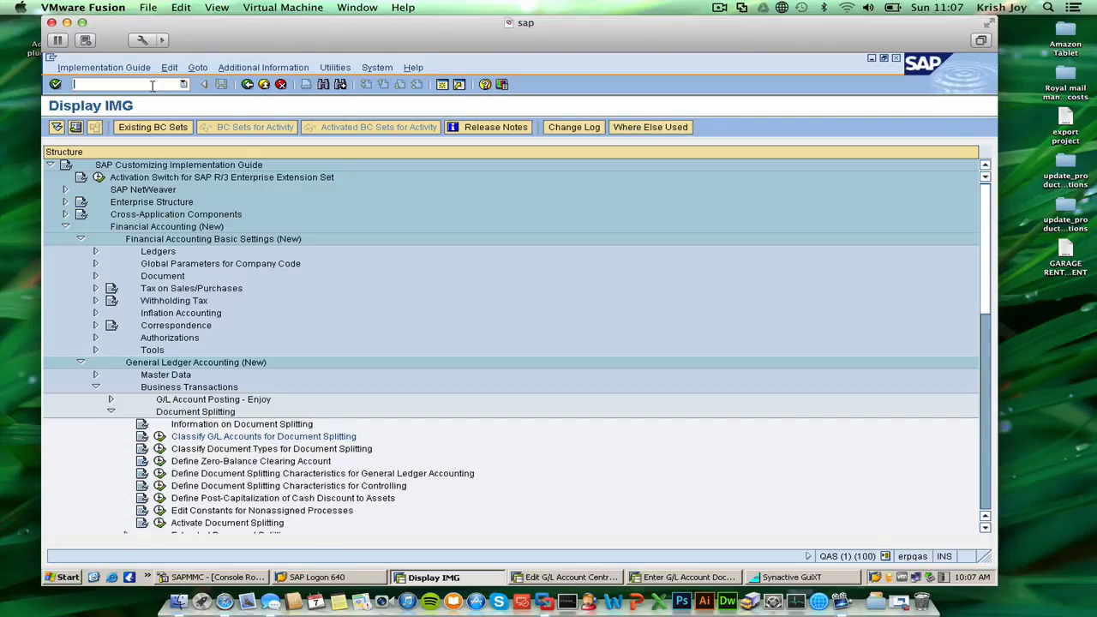
type("ob52")
key("Return")
left_click(152, 84)
Exit the implementation guide to SAP Easy Access and start transaction ob52.
left_click(263, 84)
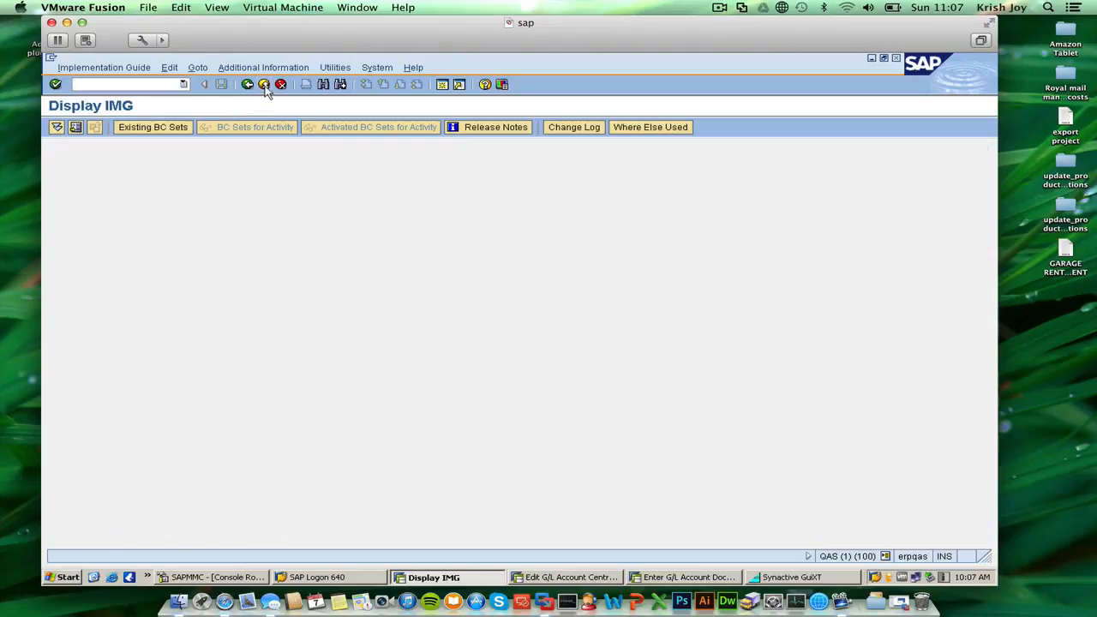
left_click(263, 84)
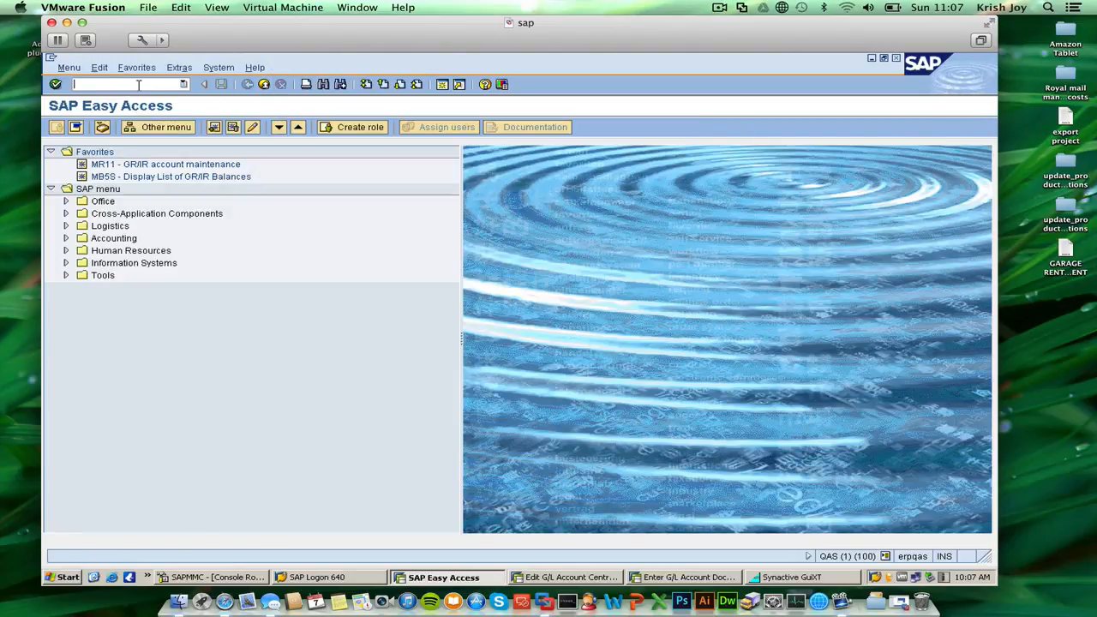
type("ob52")
key("Return")
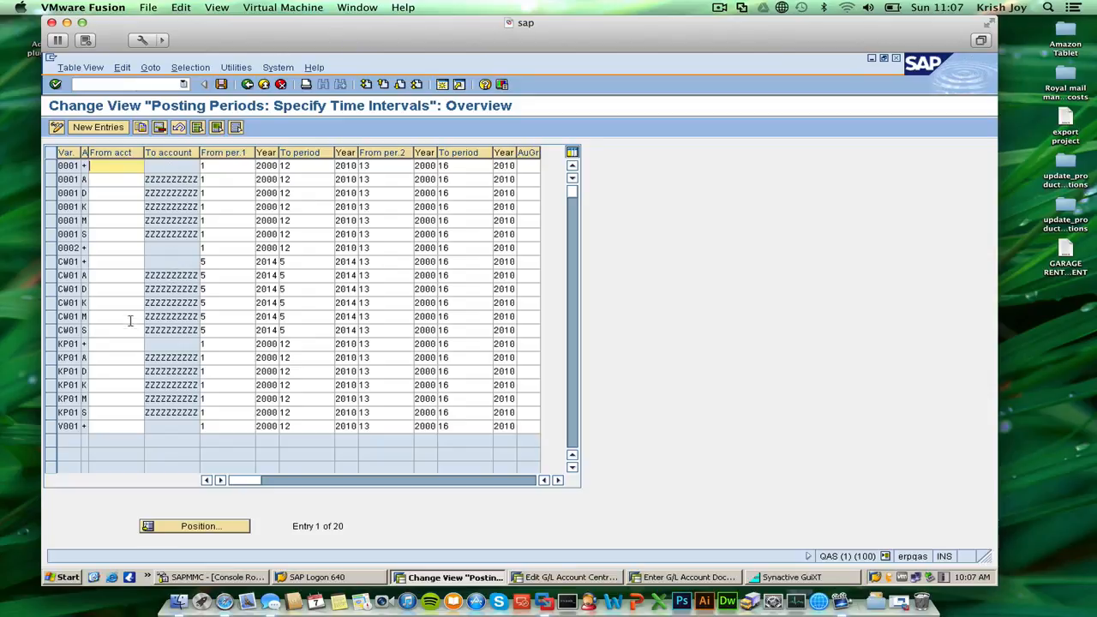
Set the first To period to 6 for all six CW01 posting period entries, account types +, A, D, K, M and S.
left_click(105, 274)
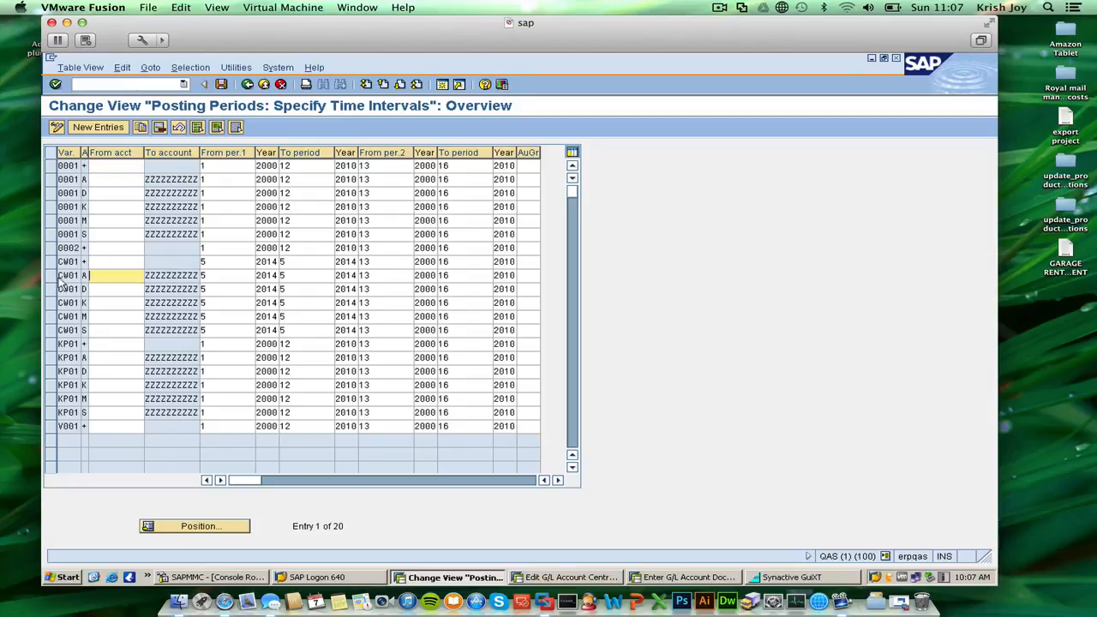
left_click(68, 275)
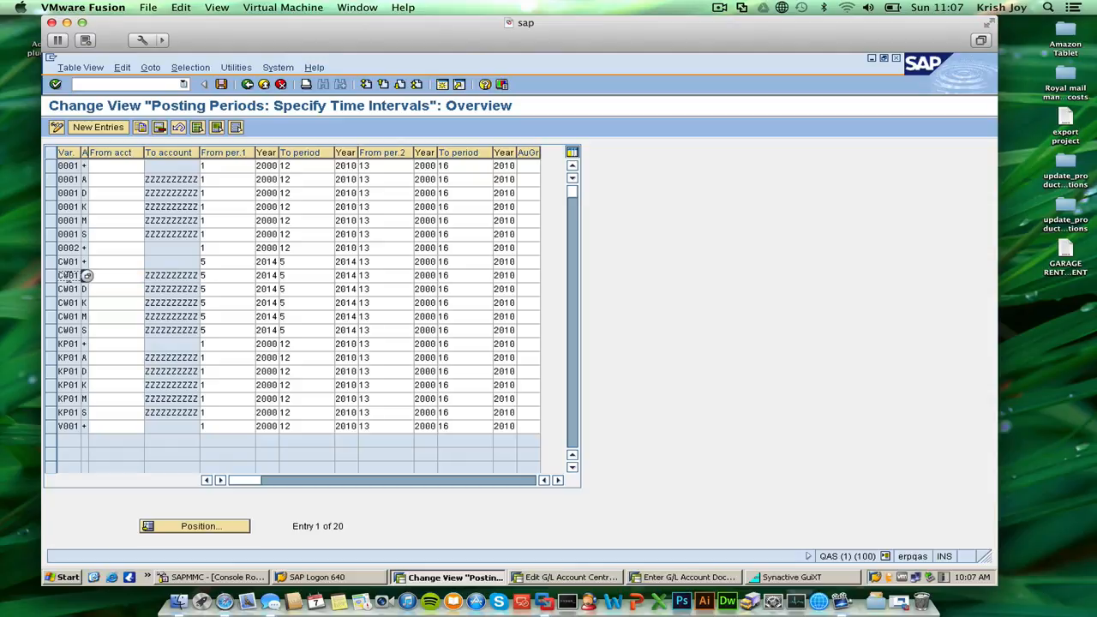
left_click(221, 262)
left_click(310, 260)
key("BackSpace")
type("6")
key("Down")
key("BackSpace")
type("6")
key("Down")
key("BackSpace")
type("6")
key("Down")
key("BackSpace")
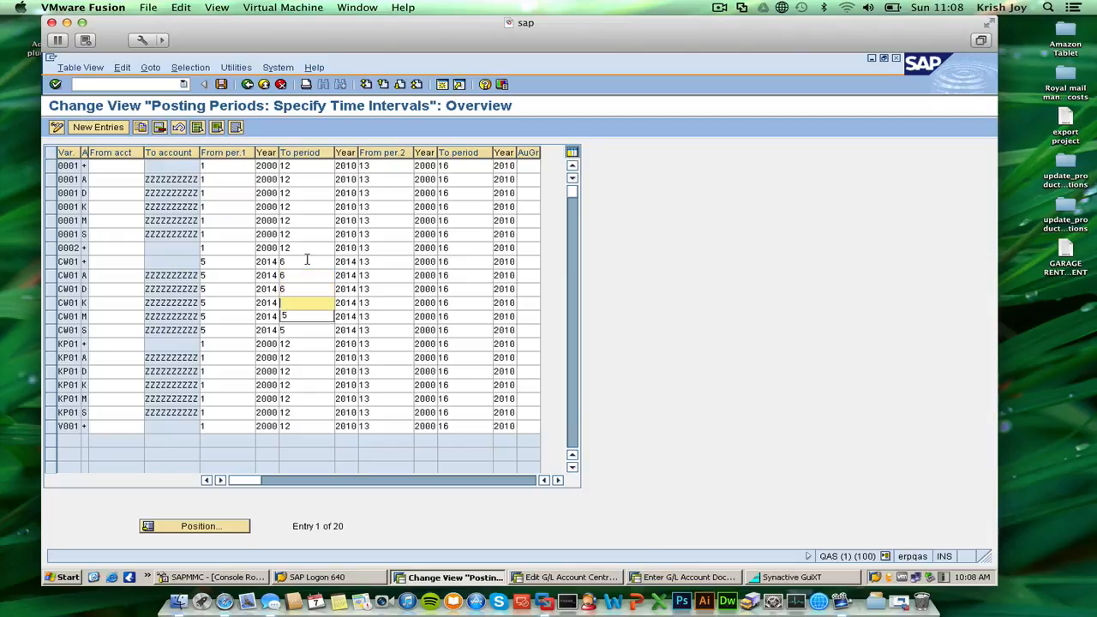
type("6")
key("Down")
key("BackSpace")
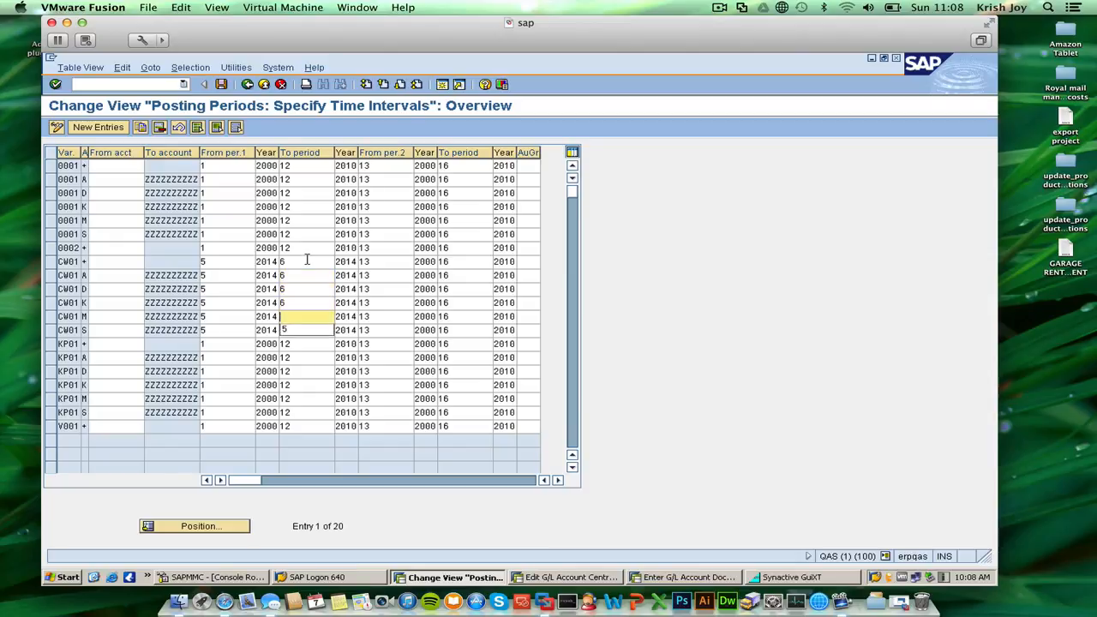
type("6")
key("Down")
key("BackSpace")
type("6")
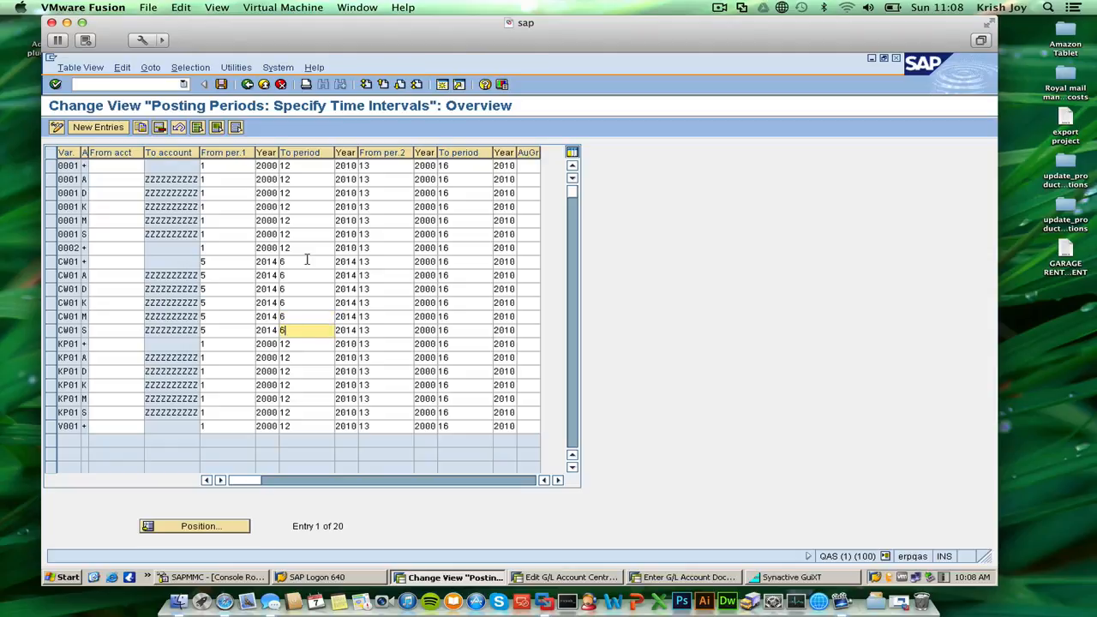
Save the posting period changes under the proposed customizing request for the CW01 posting period variant.
key("Up")
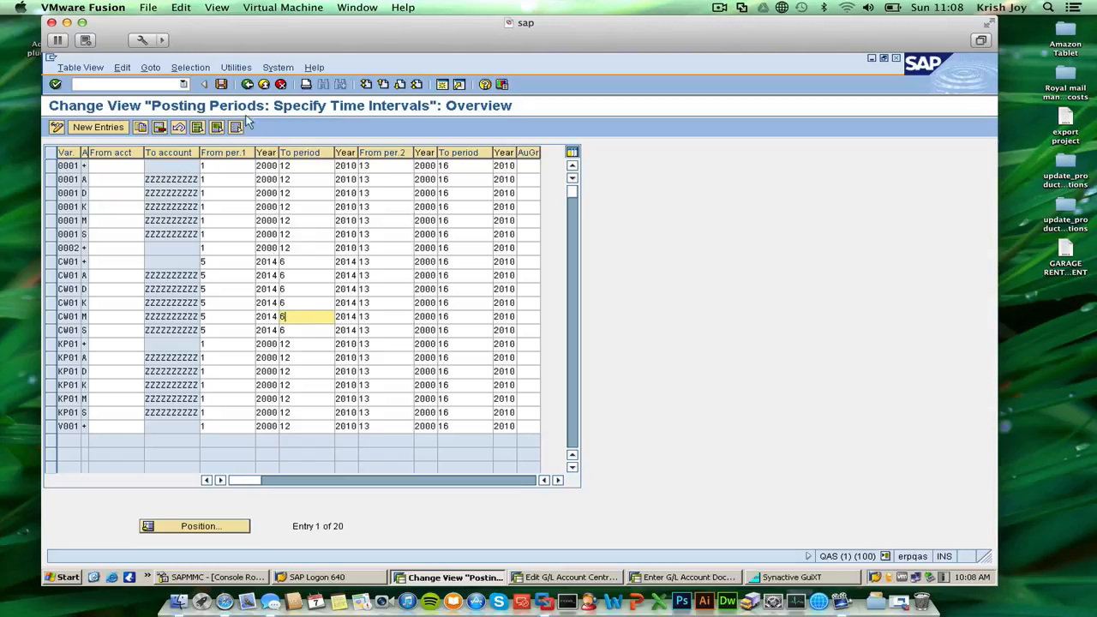
left_click(221, 84)
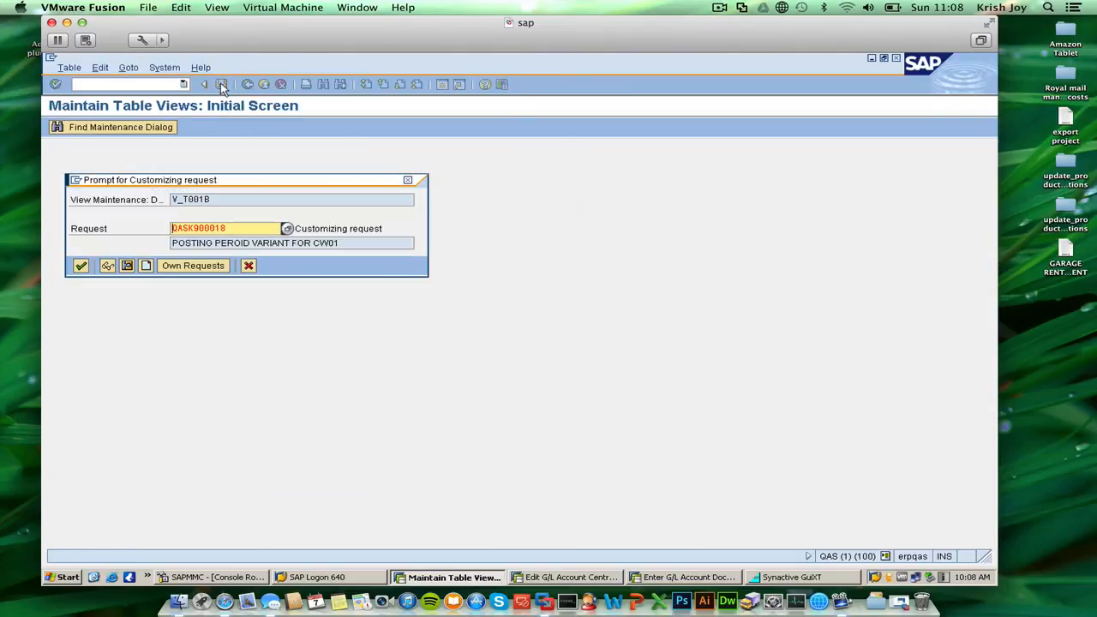
left_click(81, 266)
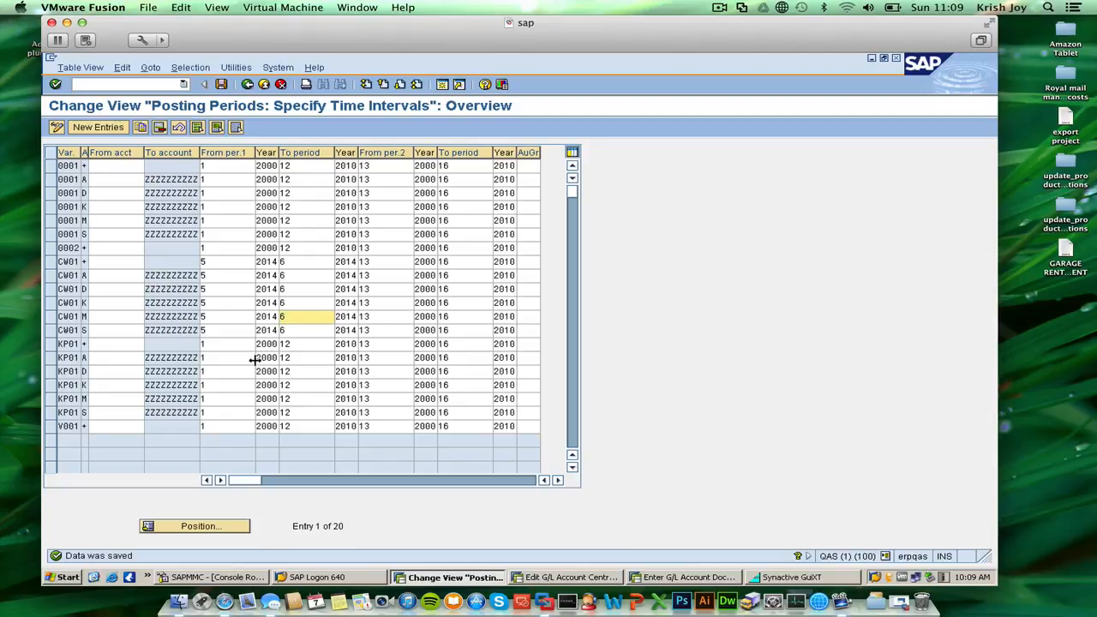
Switch to the session with the G/L account document and try to simulate its posting.
left_click(659, 577)
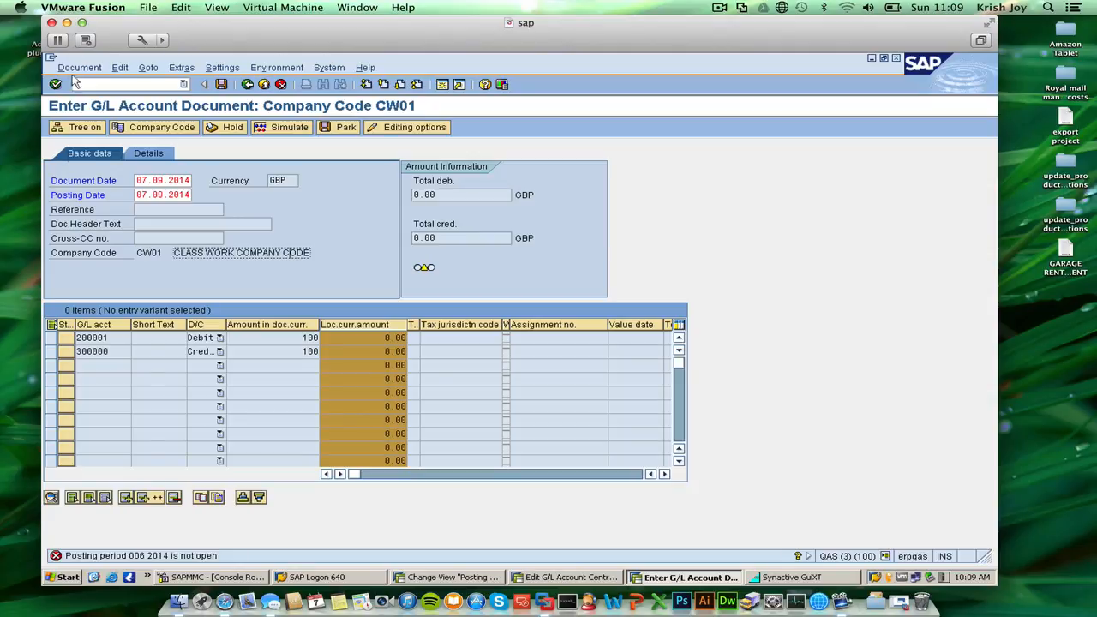
left_click(269, 129)
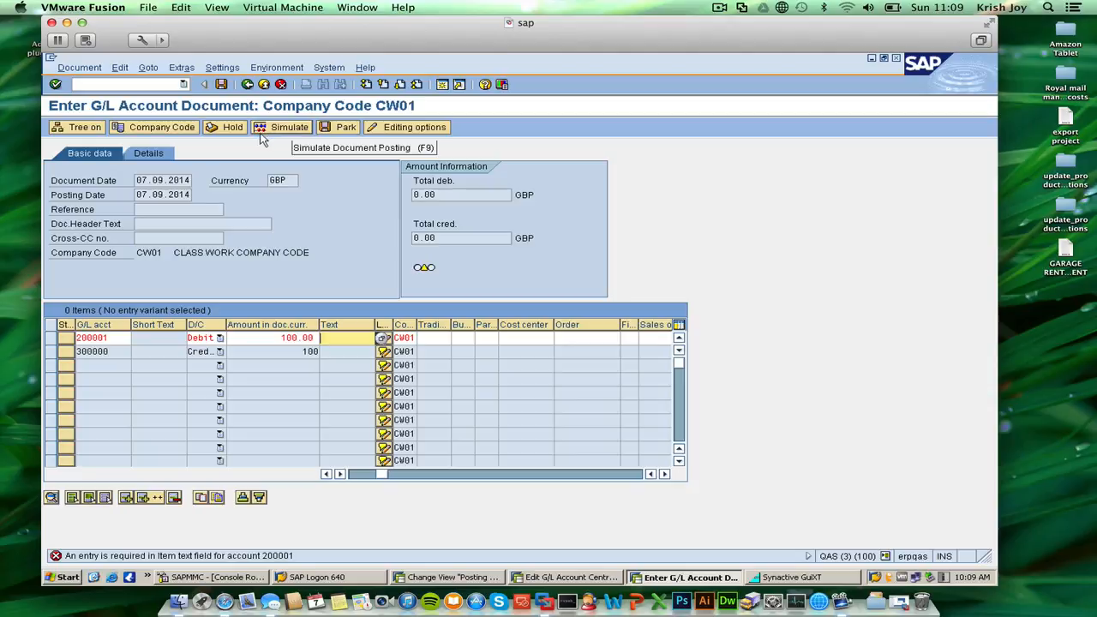
left_click(77, 67)
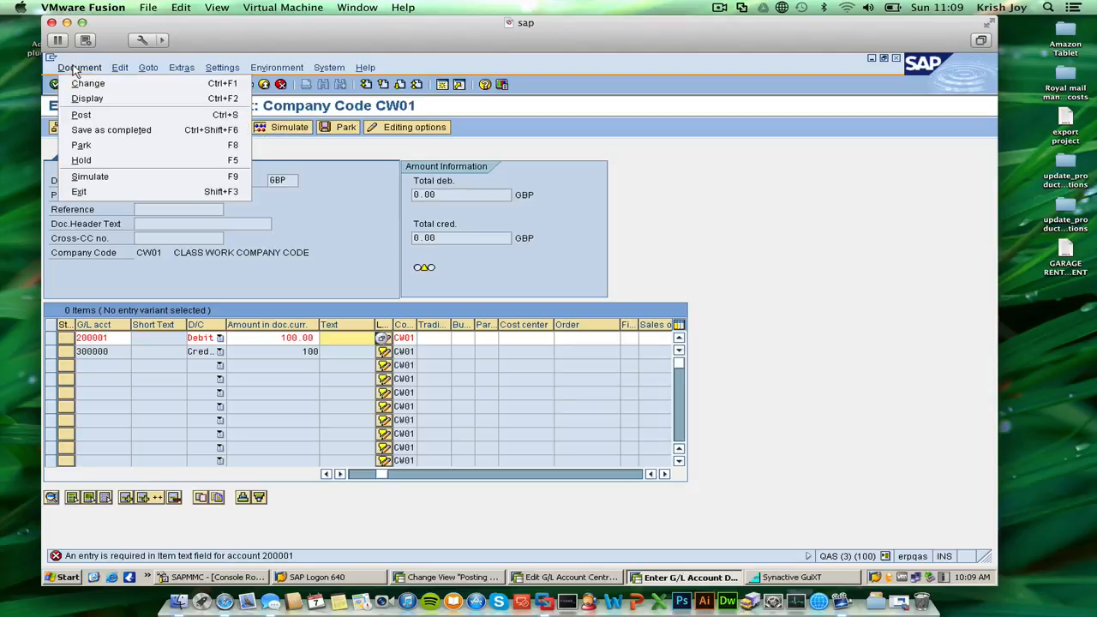
left_click(96, 177)
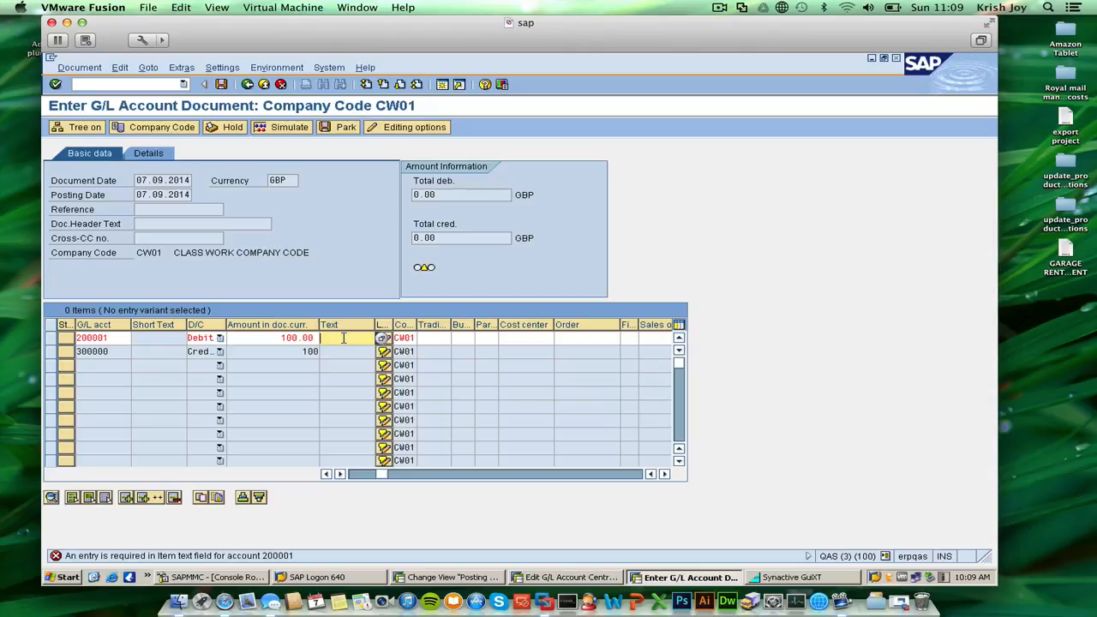
Enter "travek expens" as the item text of the travel debit line.
type("testing")
key("BackSpace")
key("BackSpace")
key("BackSpace")
key("BackSpace")
key("BackSpace")
key("BackSpace")
key("BackSpace")
type("tra")
type("vel exp")
type("ens")
Simulate the document with the travel and cash lines to open its document overview.
left_click(68, 68)
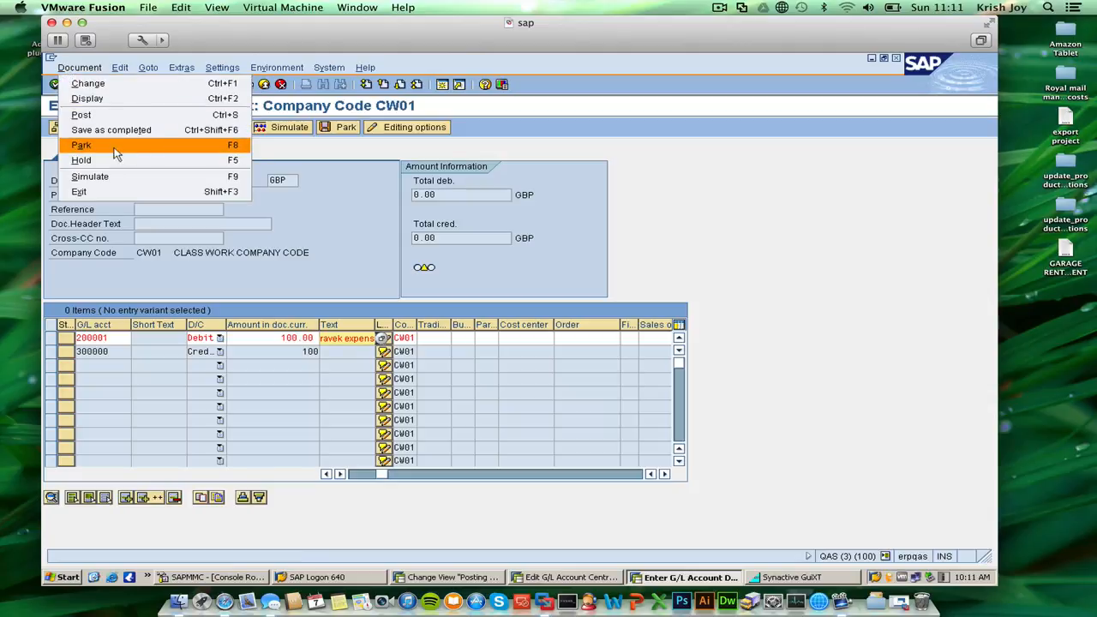
left_click(118, 178)
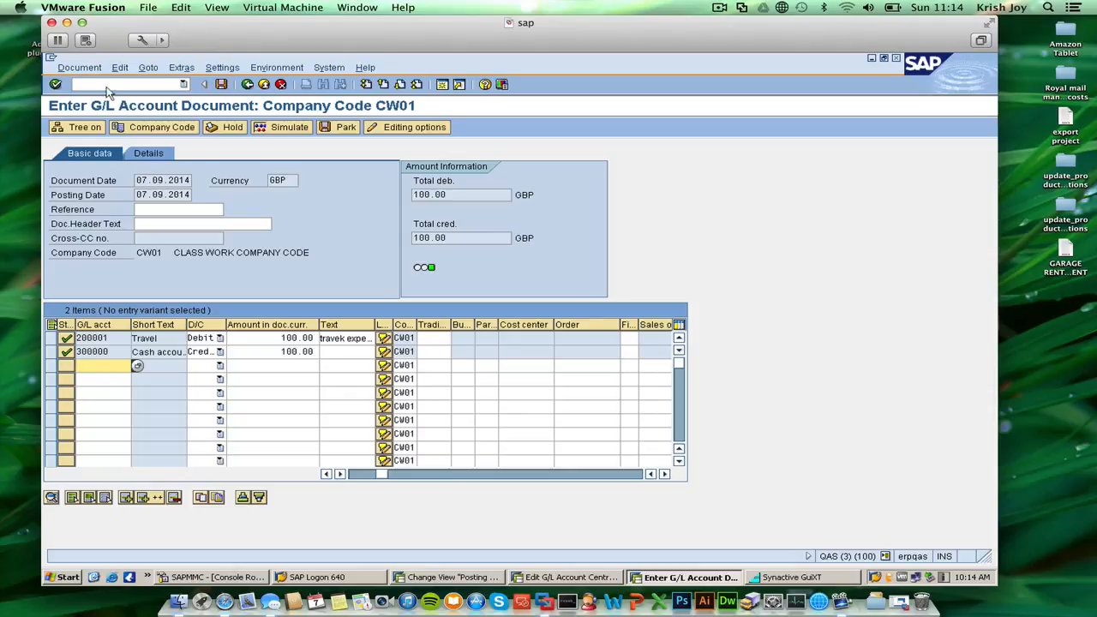
left_click(718, 6)
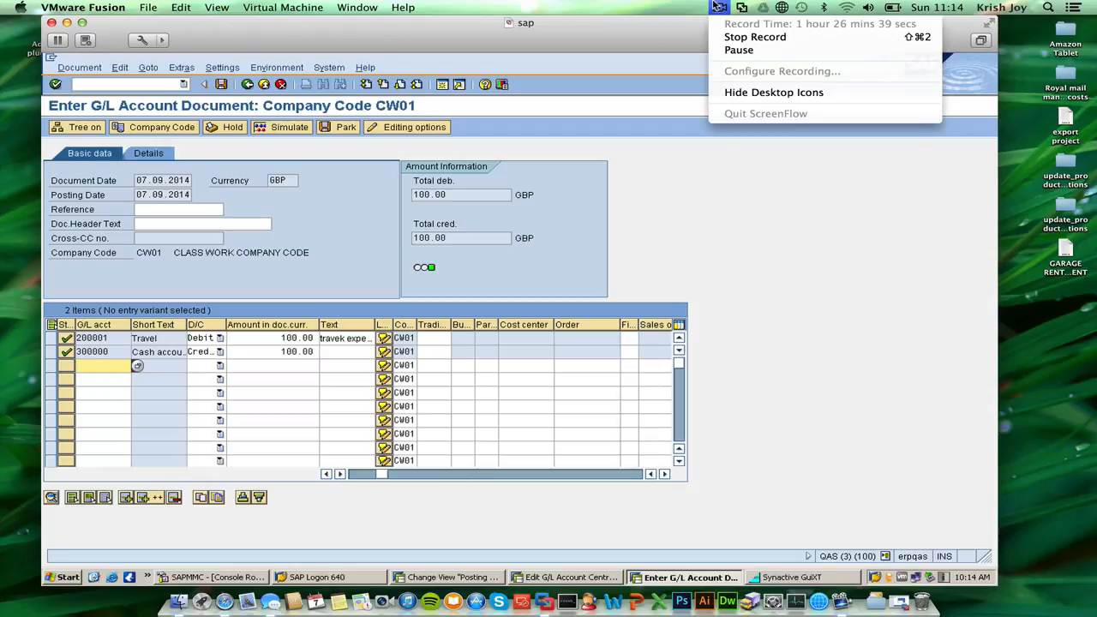
left_click(737, 39)
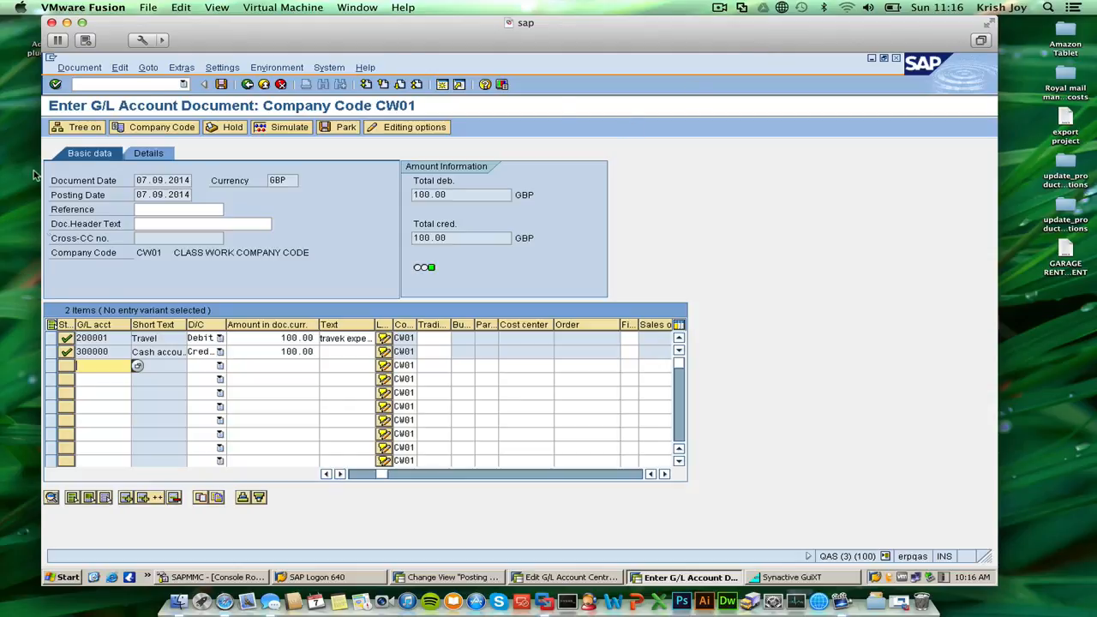
left_click(287, 130)
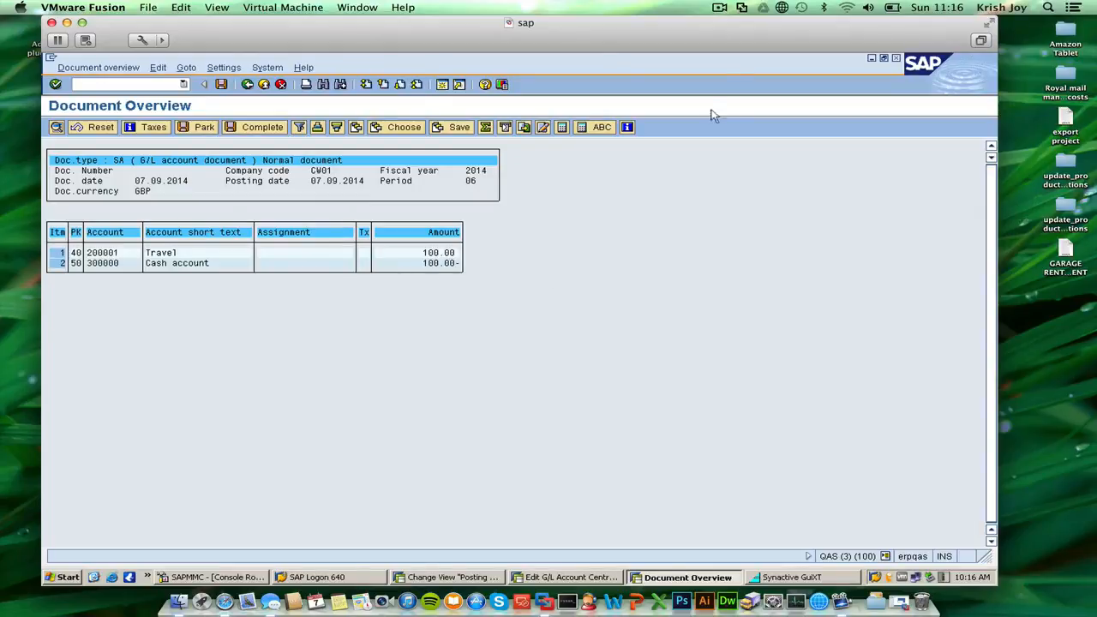
Post the simulated G/L account document in company code CW01.
left_click(719, 8)
left_click(719, 8)
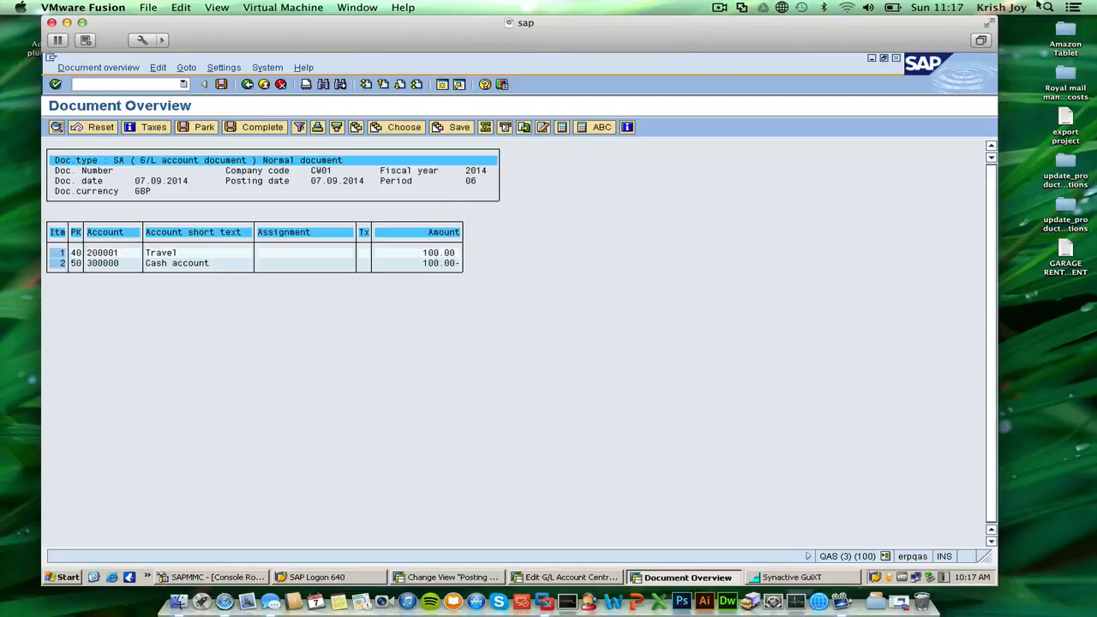
left_click(223, 87)
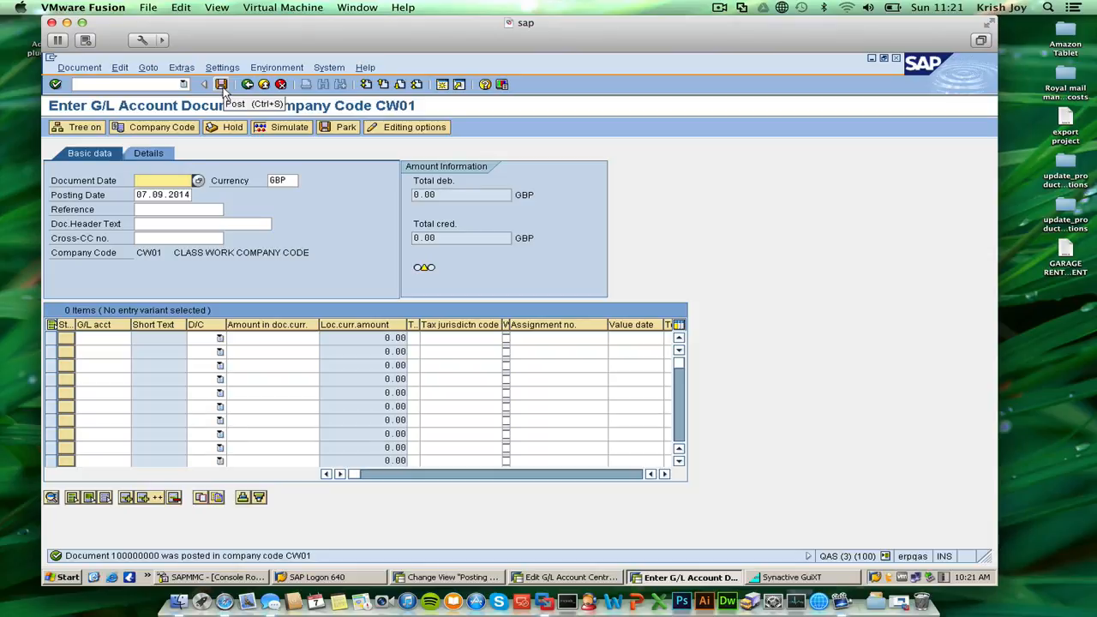
left_click(717, 7)
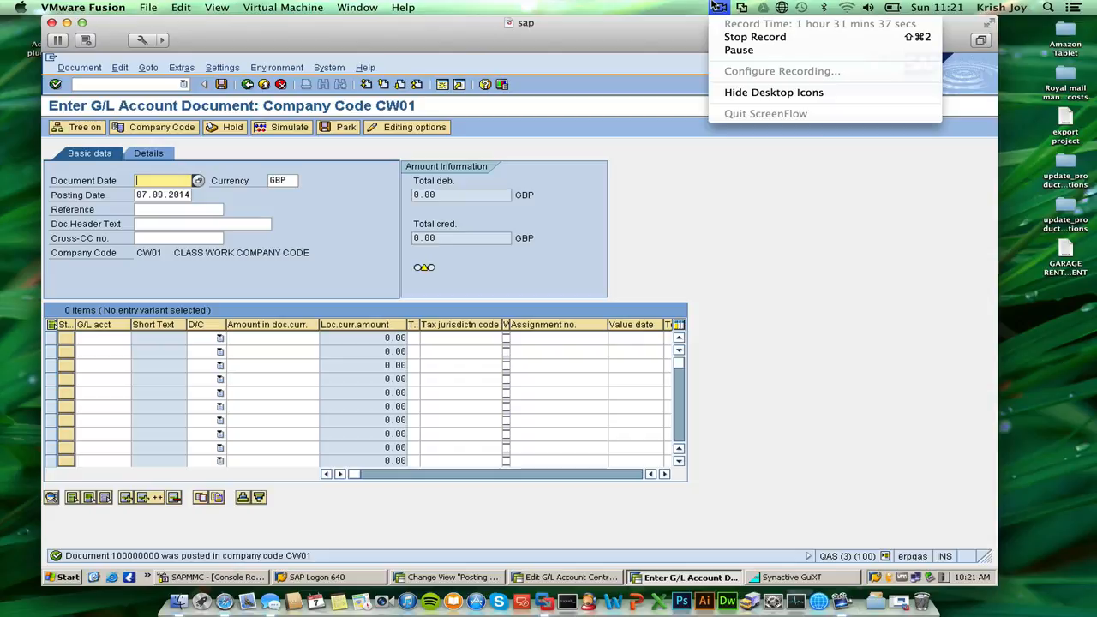
left_click(626, 41)
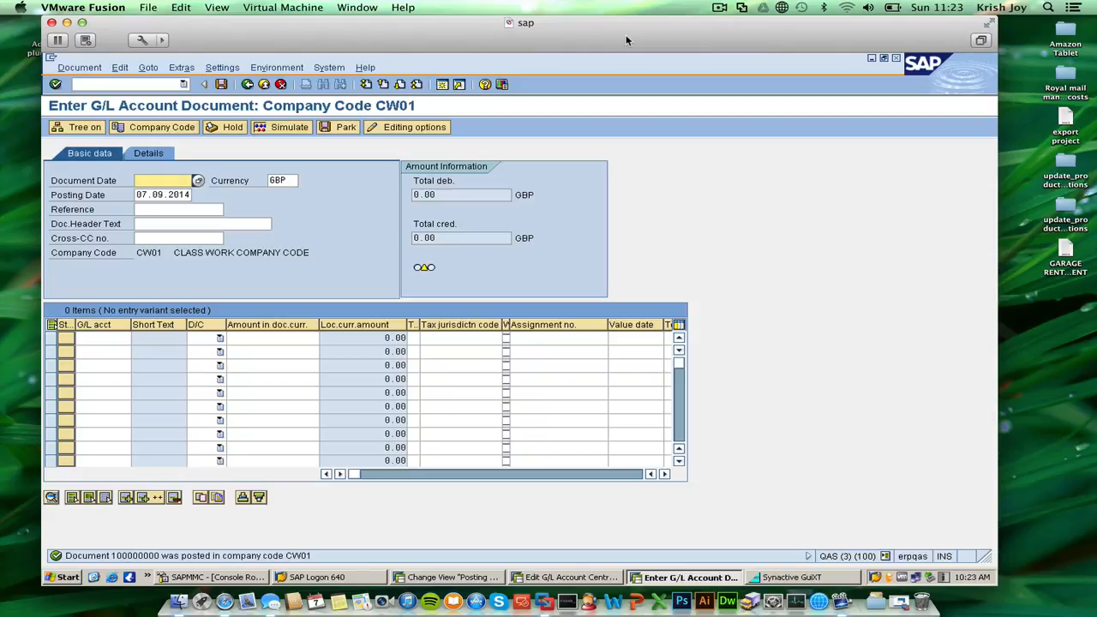
Exit G/L document entry, discarding the blank entry, and start transaction fs00 for central G/L account editing.
left_click(264, 84)
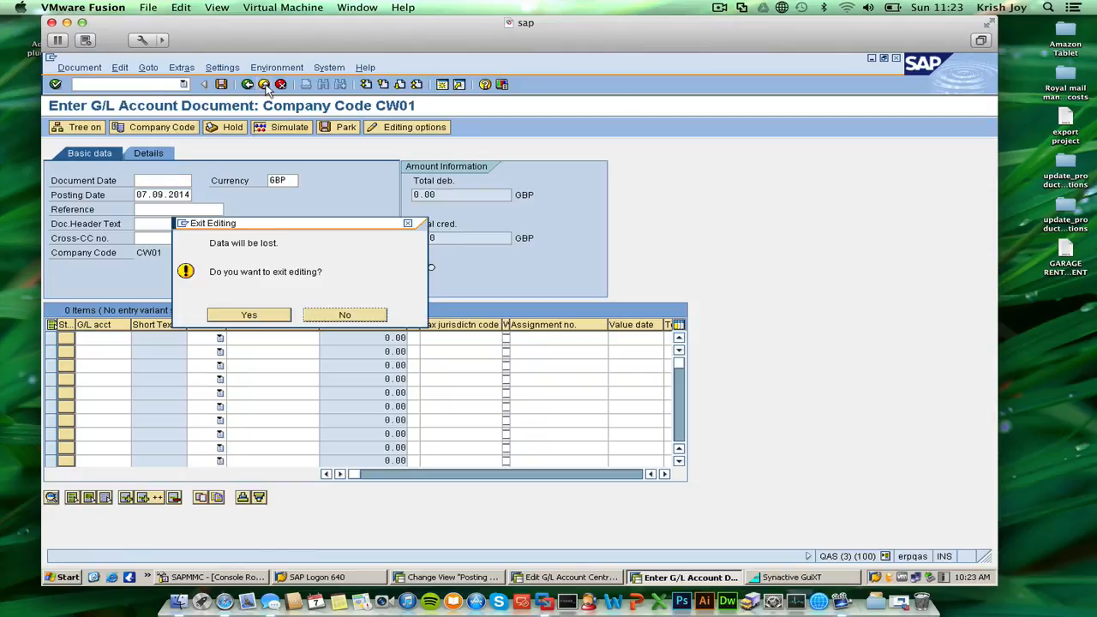
left_click(256, 317)
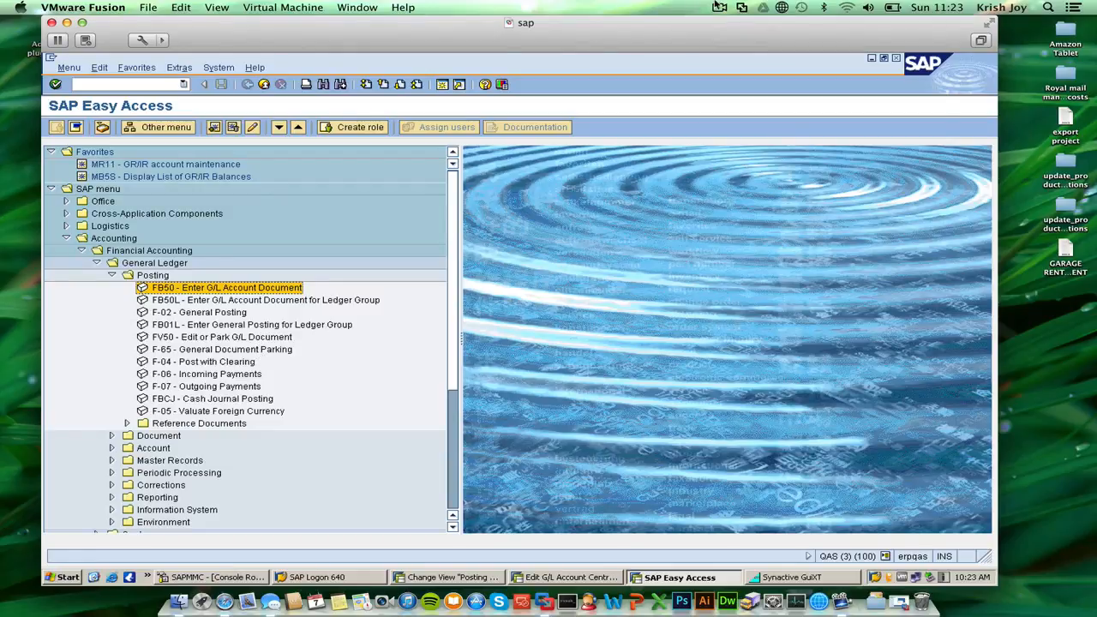
left_click(718, 7)
left_click(647, 33)
left_click(84, 85)
type("fs000")
key("Return")
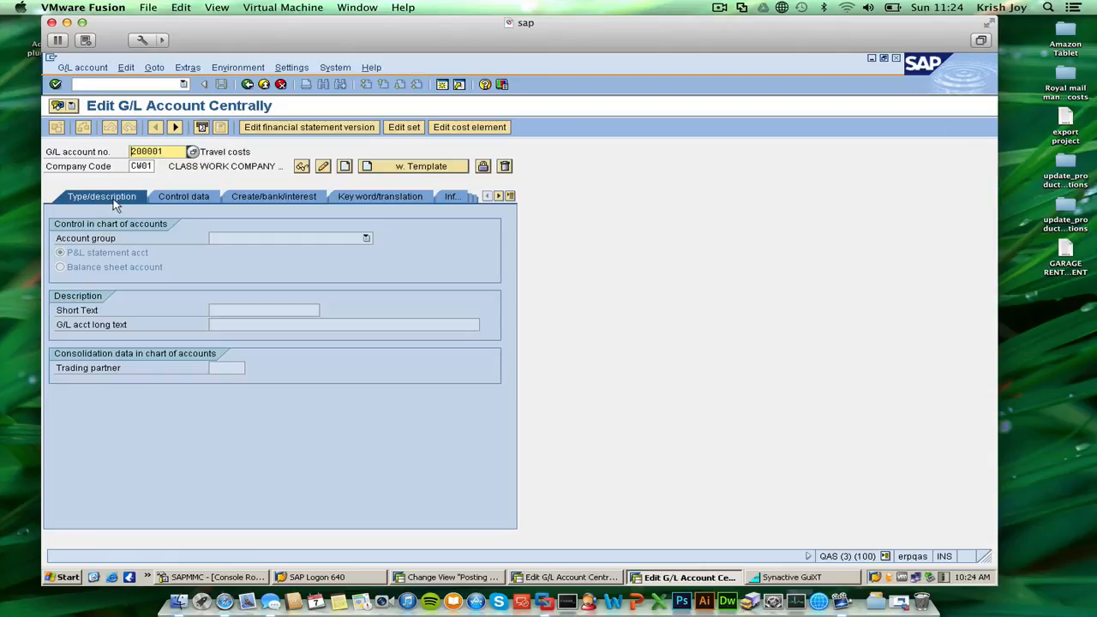
Display the Travel costs account in company code CW01, check its type and description, and exit to SAP Easy Access.
left_click(171, 151)
left_click_drag(171, 151, 137, 152)
left_click(136, 152)
left_click(181, 202)
left_click(249, 198)
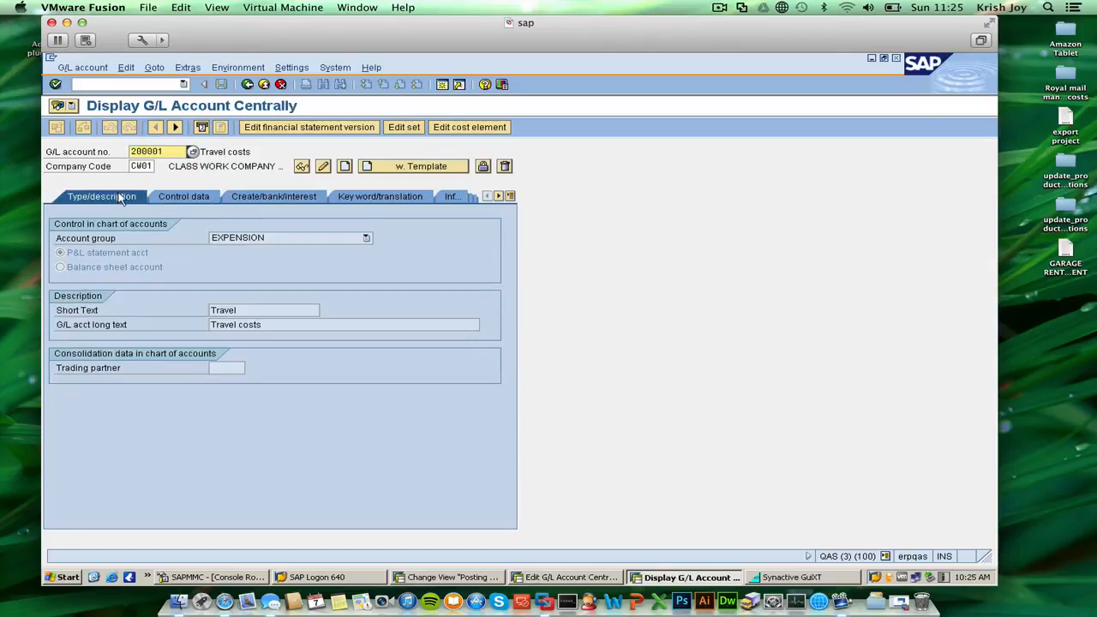
left_click(263, 85)
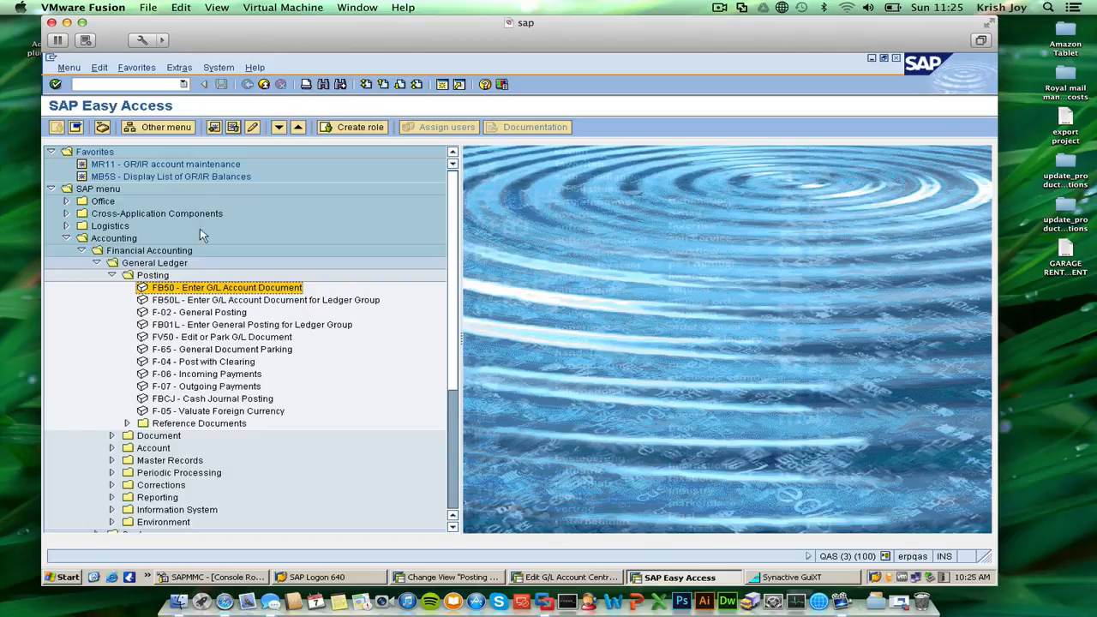
Display the posted CW01 document with transaction fb03, review its data entry view and exit to SAP Easy Access.
left_click(140, 82)
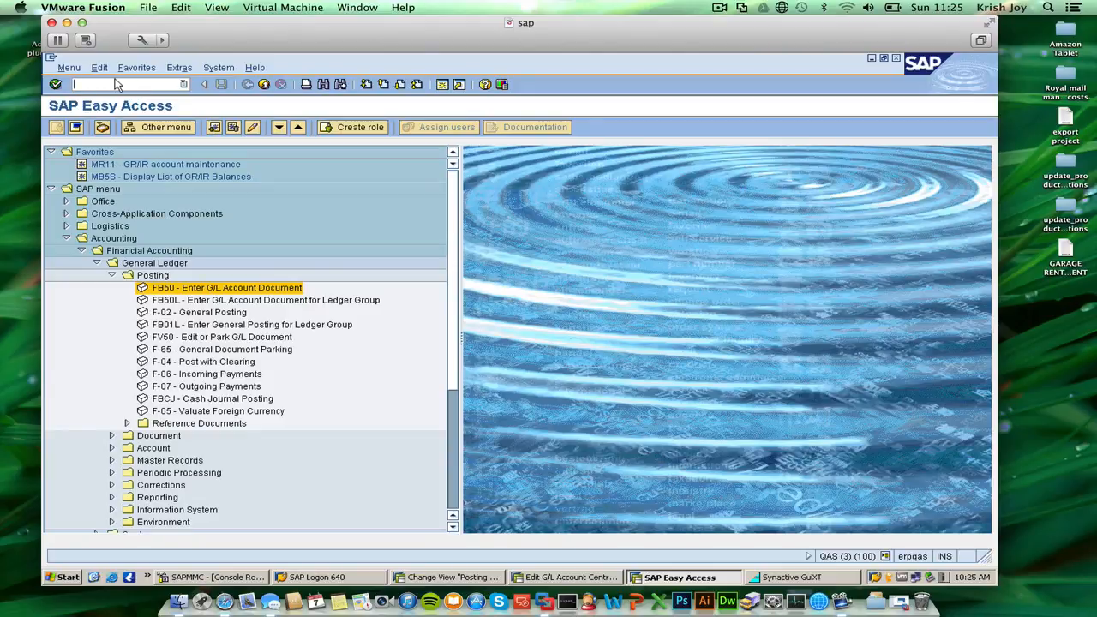
type("fb03")
key("Return")
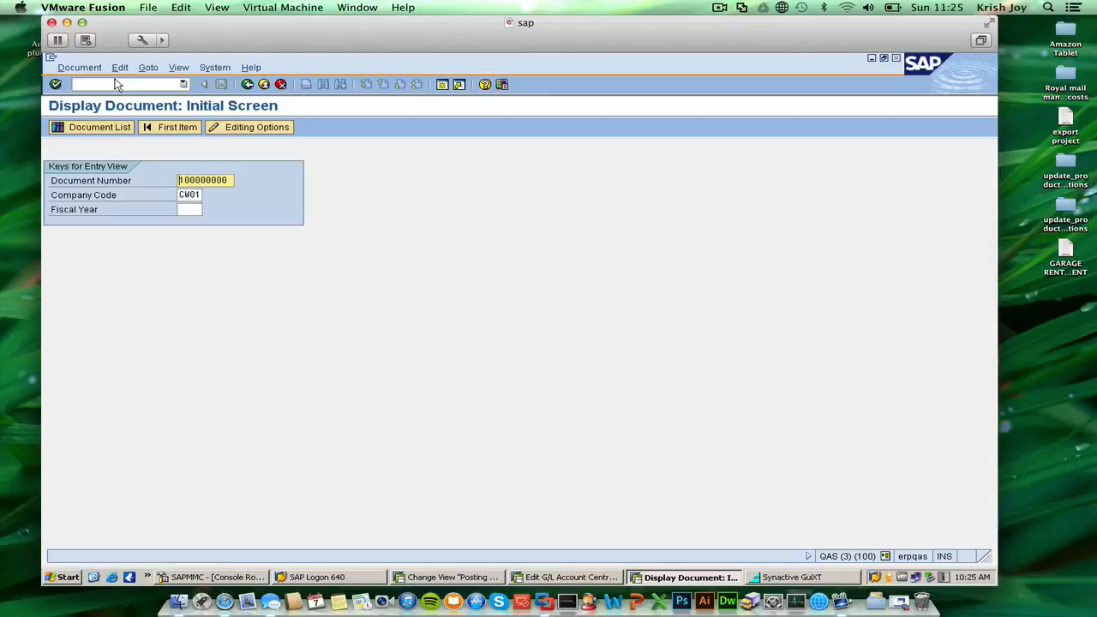
key("Return")
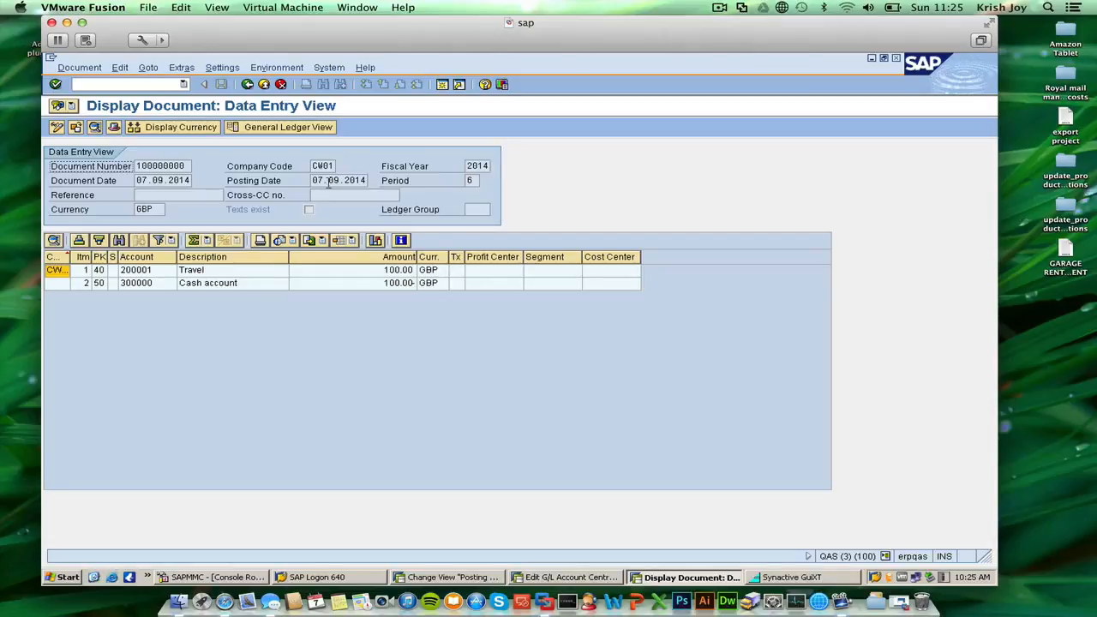
left_click(264, 85)
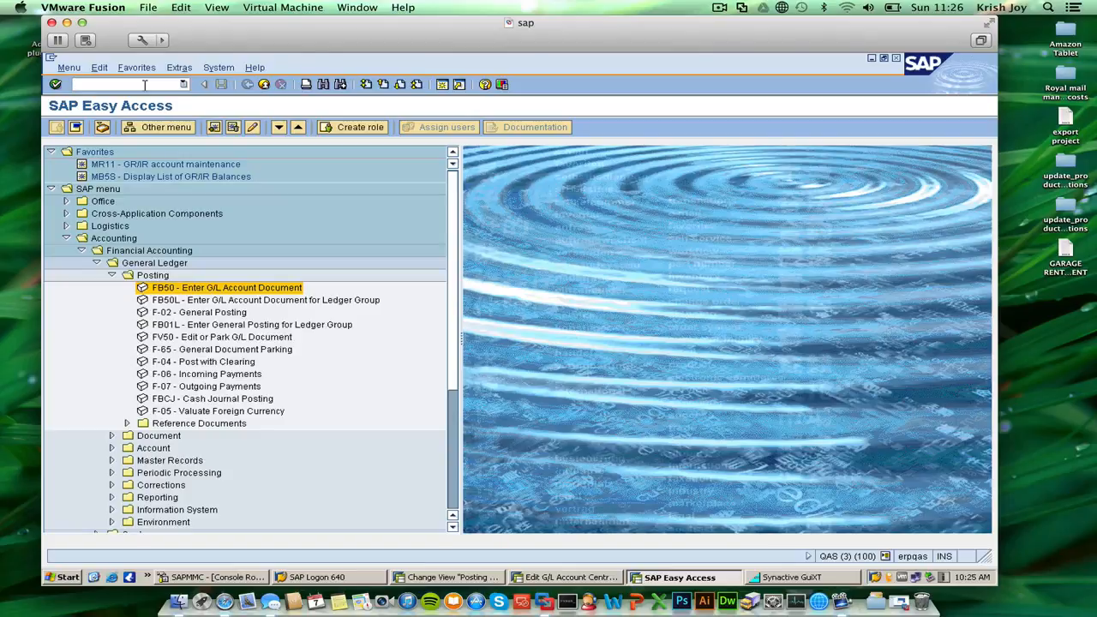
Start transaction fbl3n and display the open line items of the Travel costs account in company code CW01.
type("fbl3n")
key("Return")
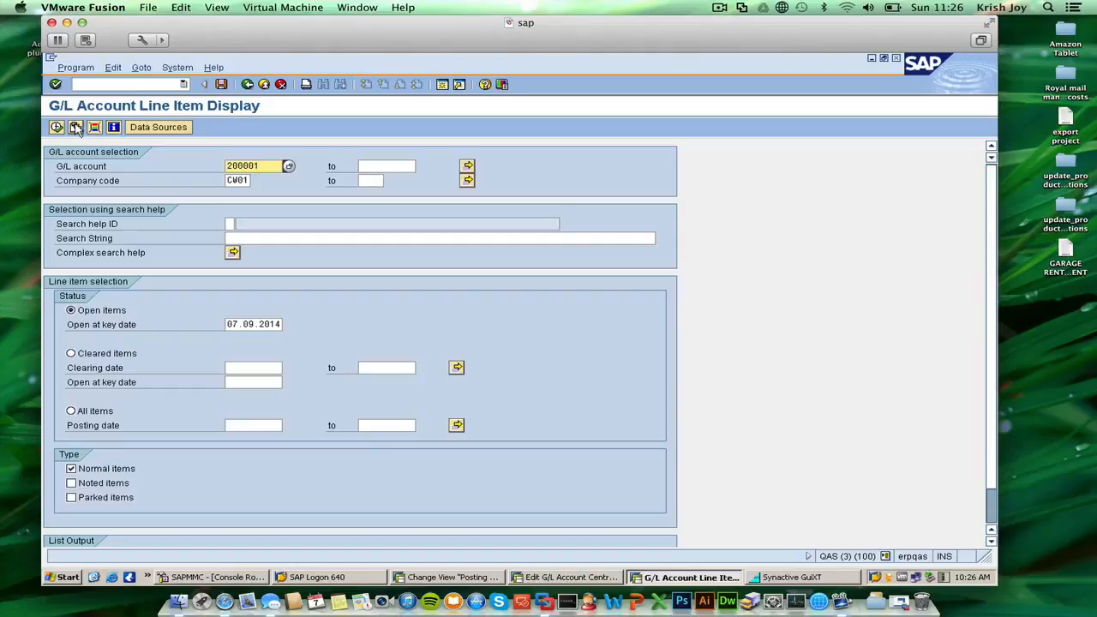
left_click(76, 127)
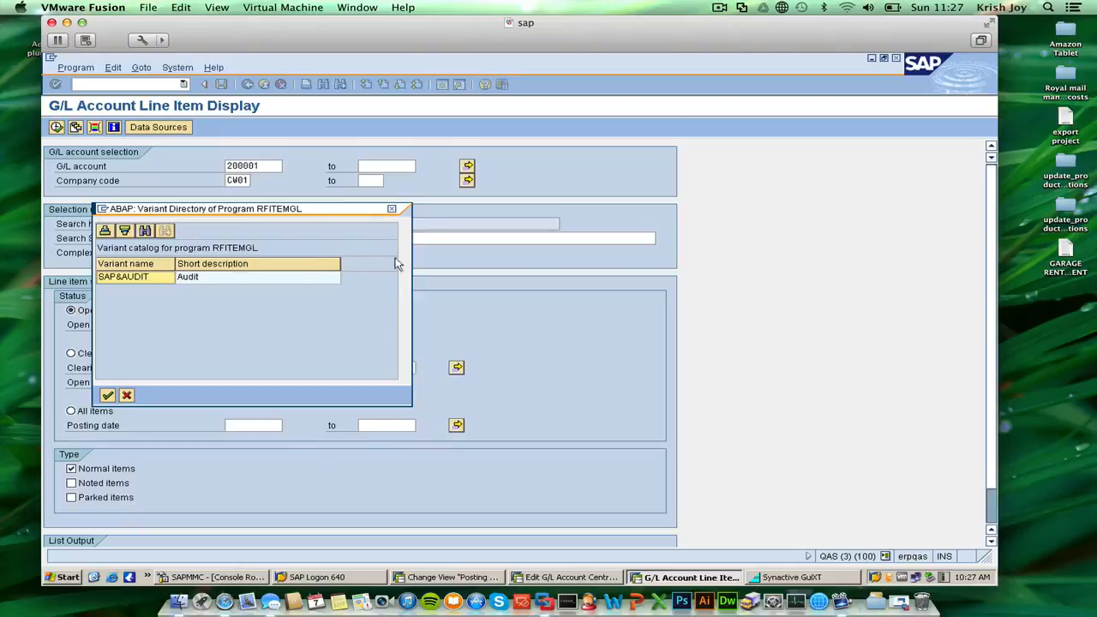
left_click(392, 208)
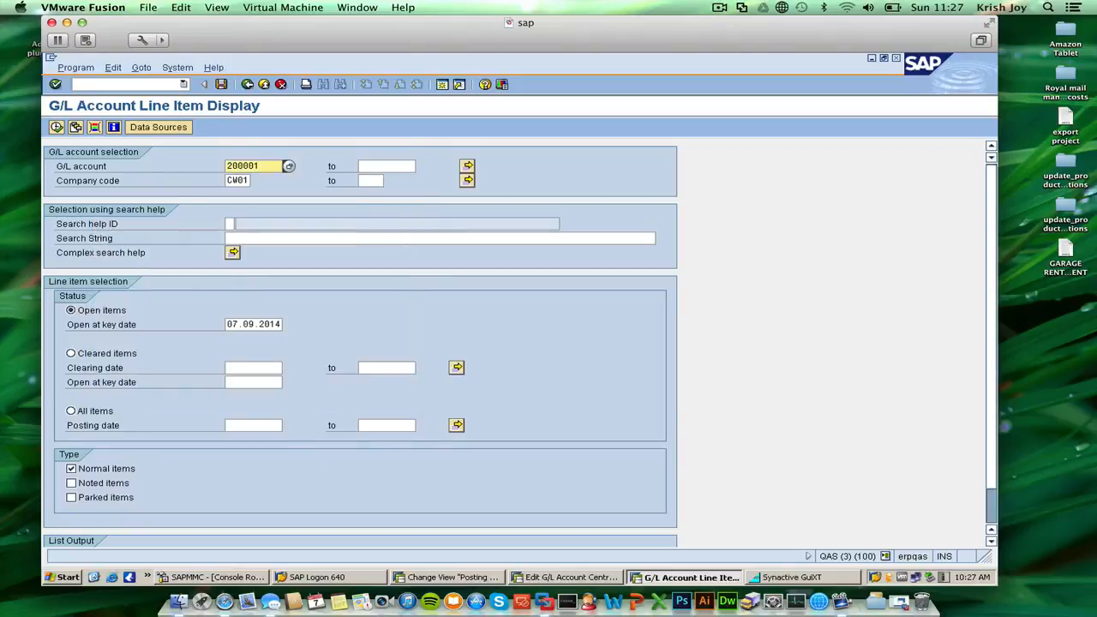
left_click(57, 127)
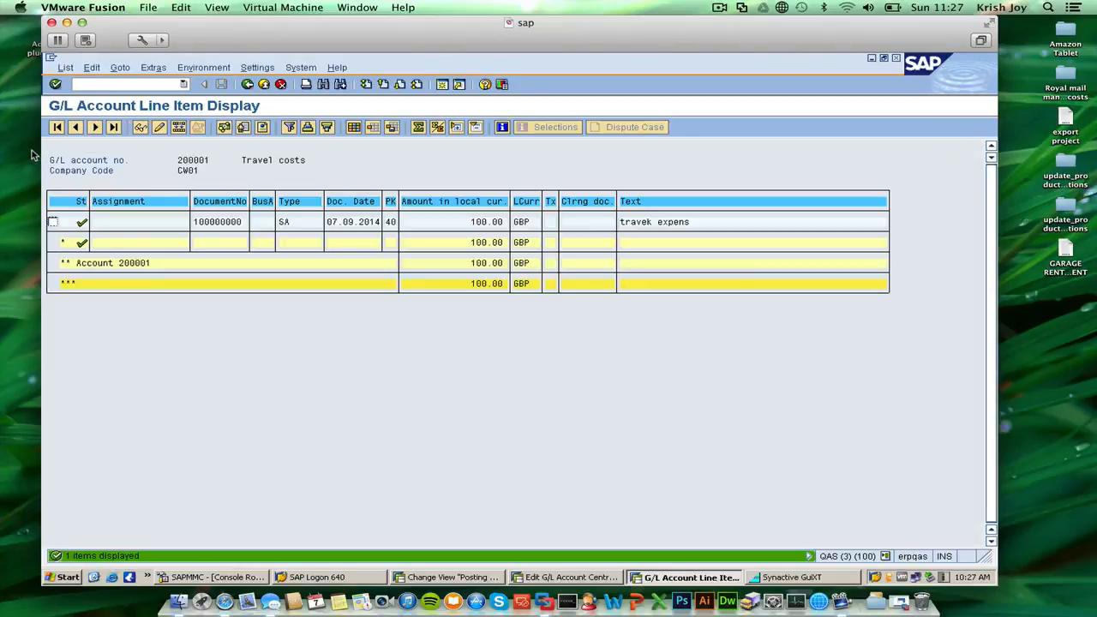
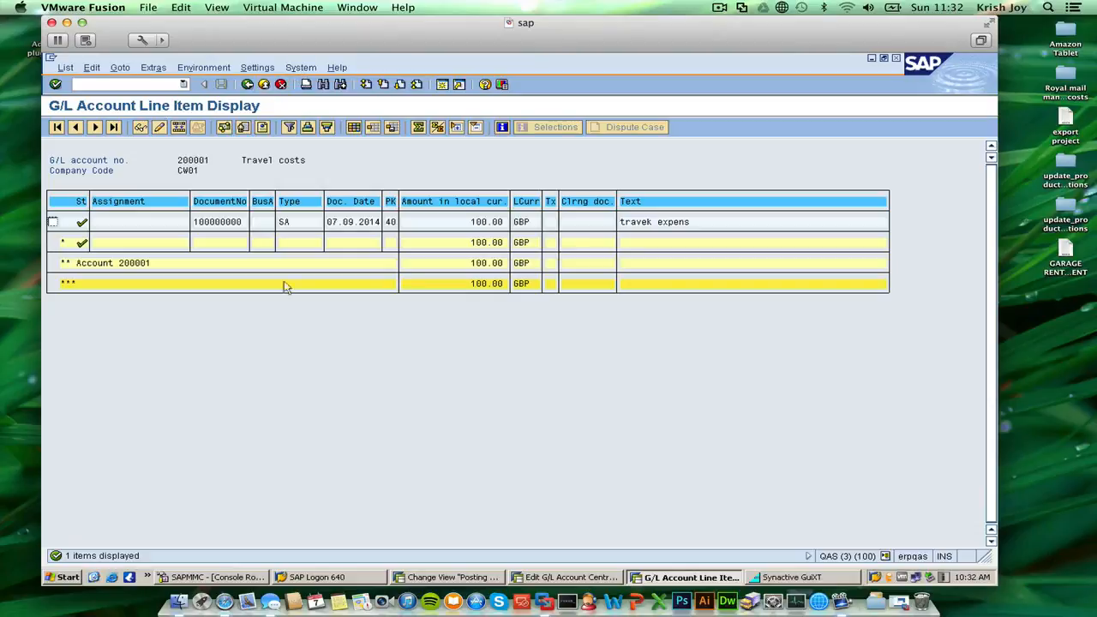
Switch to the central G/L account editing session, try transaction code fs00 there, and exit to SAP Easy Access.
left_click(555, 578)
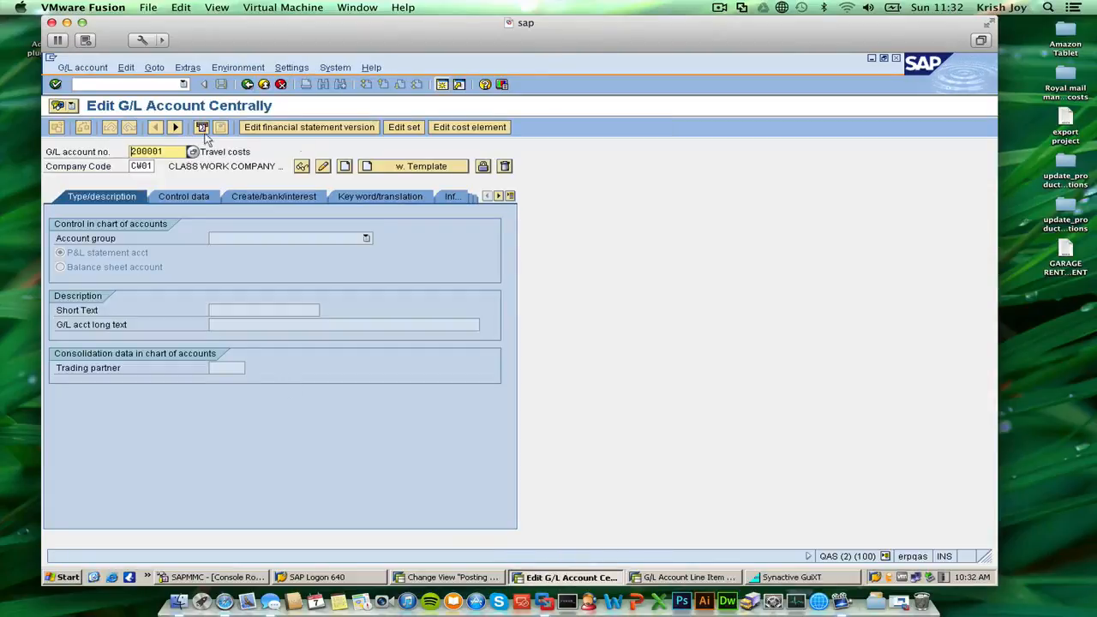
left_click(157, 84)
type("fs")
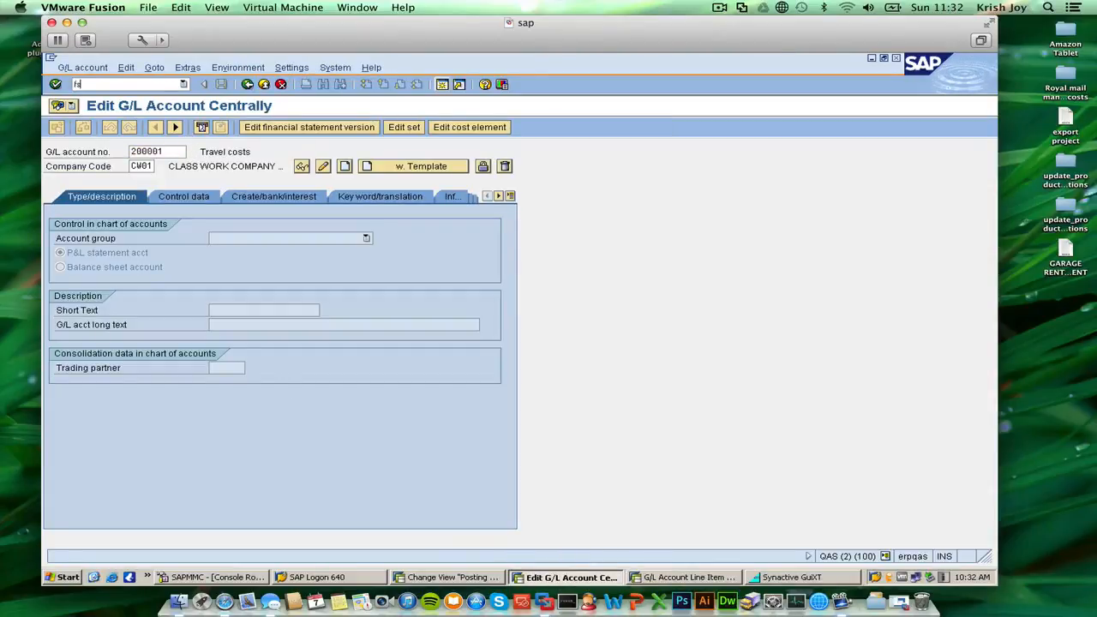
type("00")
key("Return")
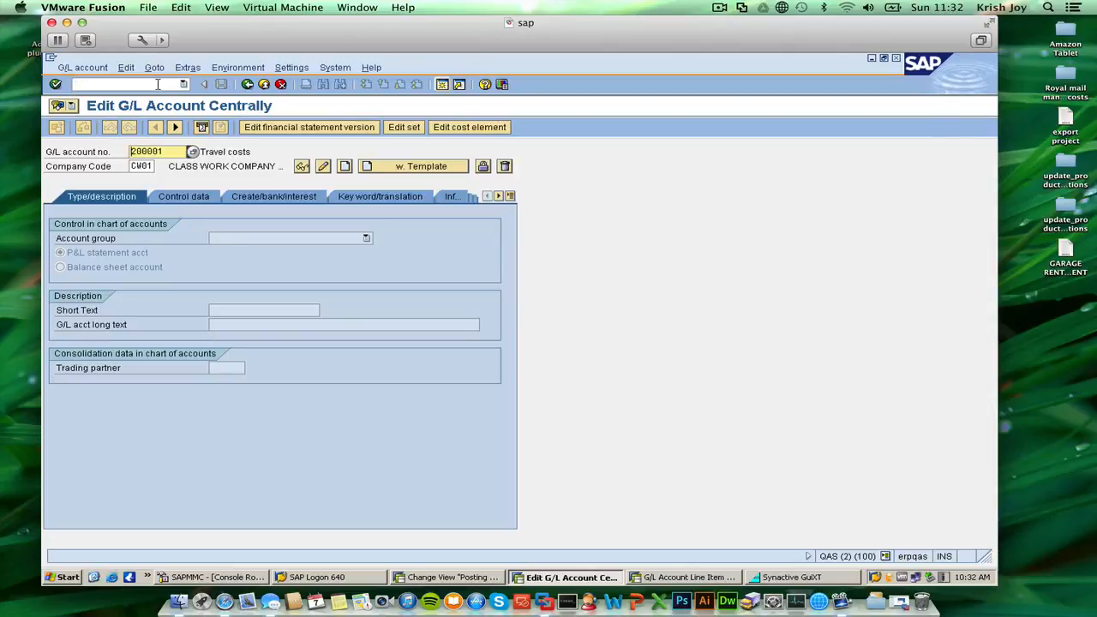
left_click(266, 84)
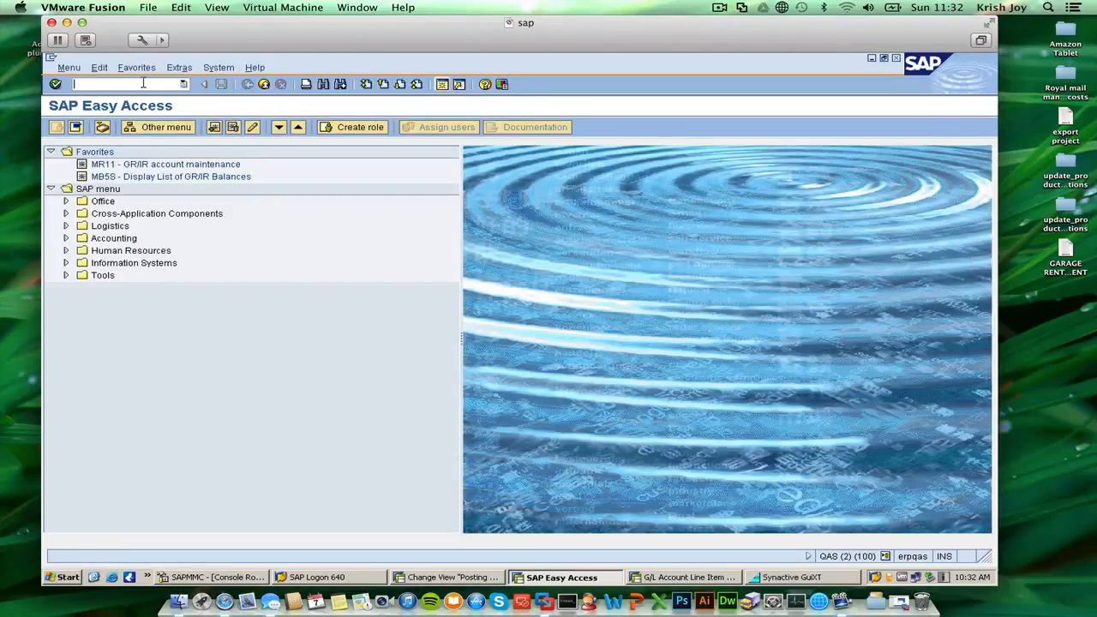
Display the Travel costs account balances for company code CW01 and fiscal year 2014 with transaction fs10n, and exit to SAP Easy Access.
type("fs10n")
key("Return")
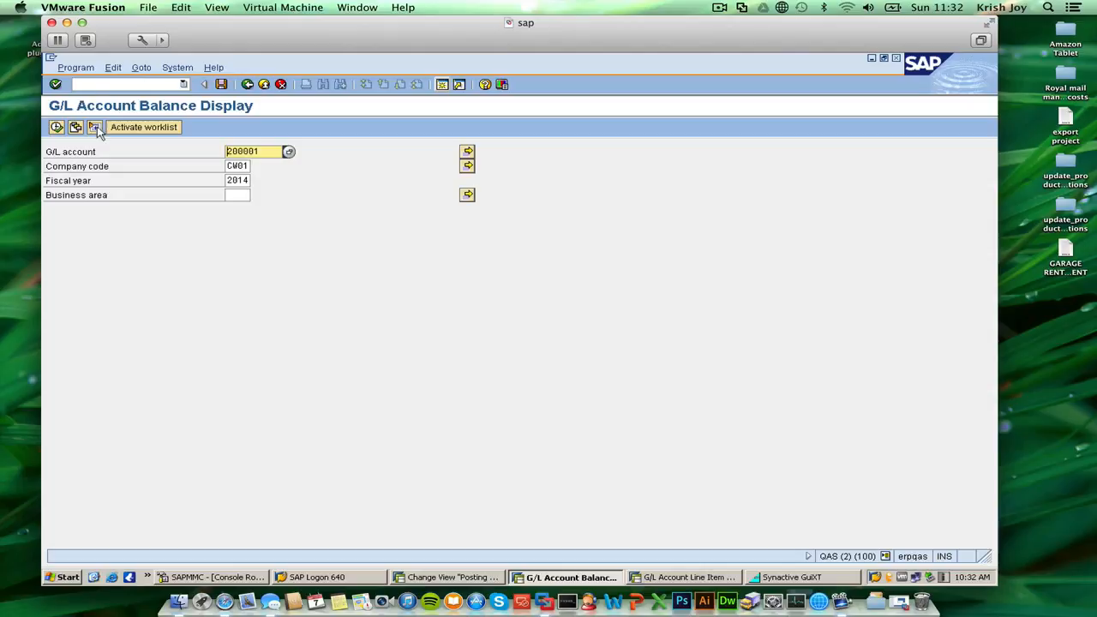
left_click(56, 127)
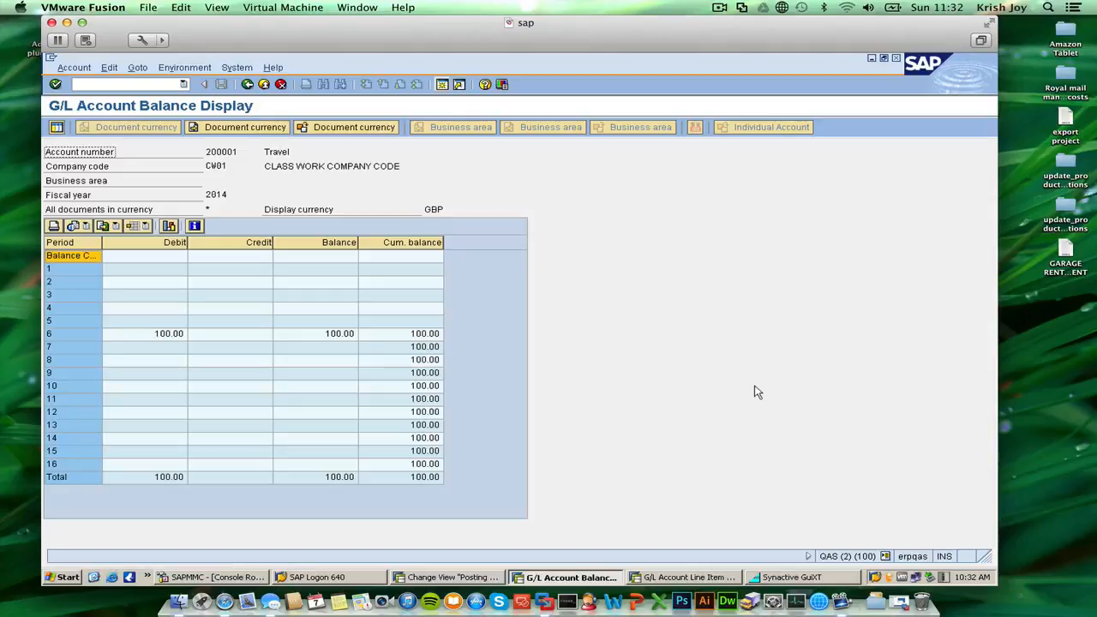
left_click(263, 86)
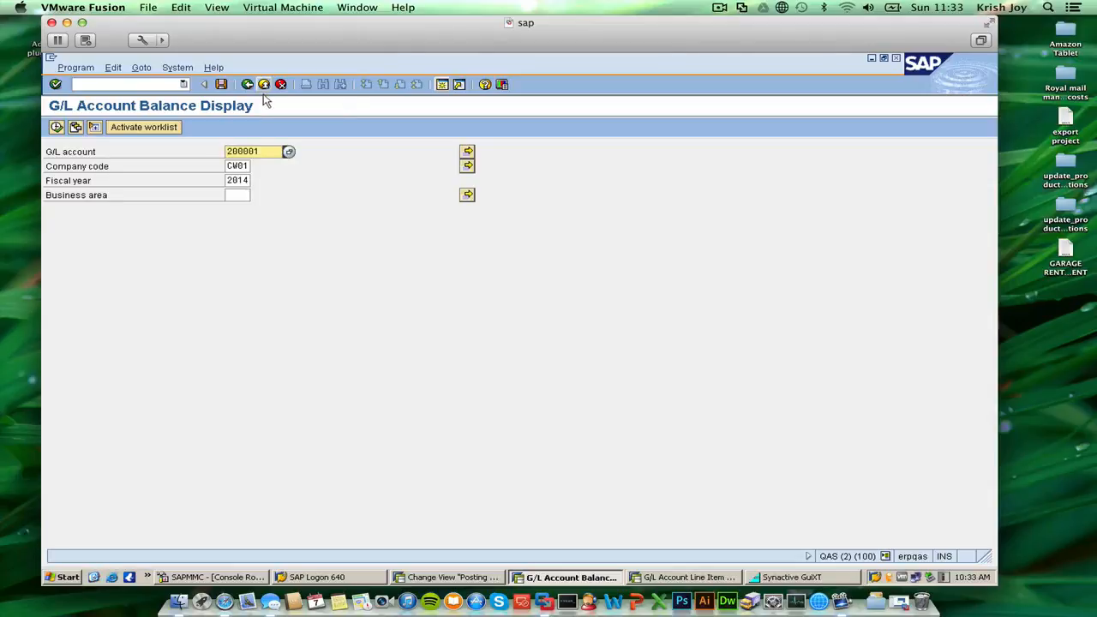
left_click(265, 90)
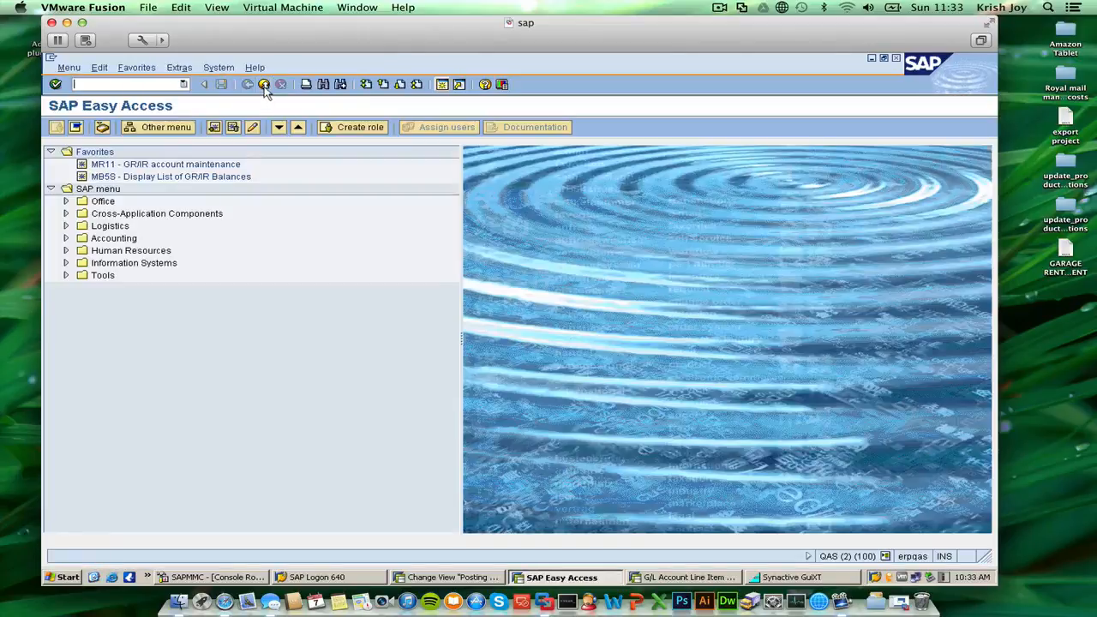
Close this extra SAP session and exit the G/L account line item display in the remaining one to SAP Easy Access.
left_click(265, 85)
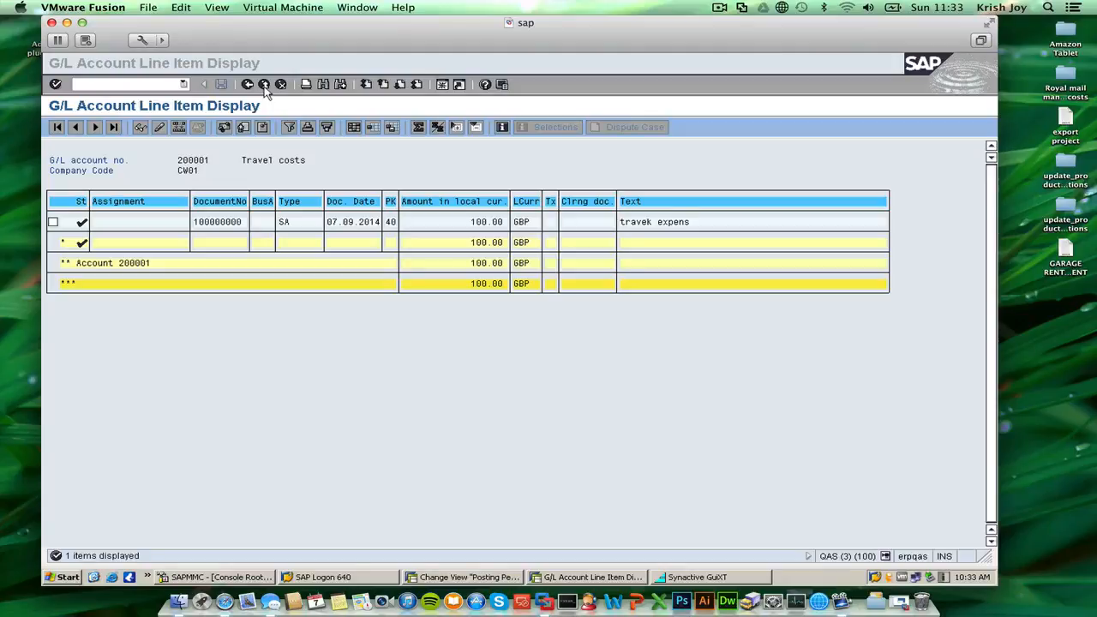
left_click(366, 337)
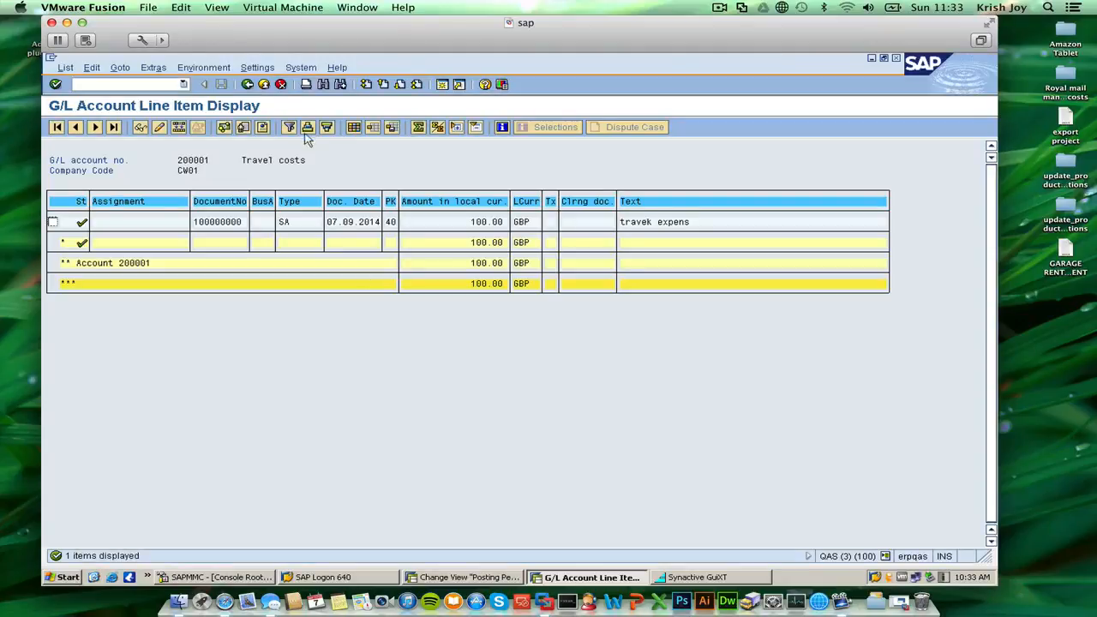
left_click(265, 87)
left_click(263, 86)
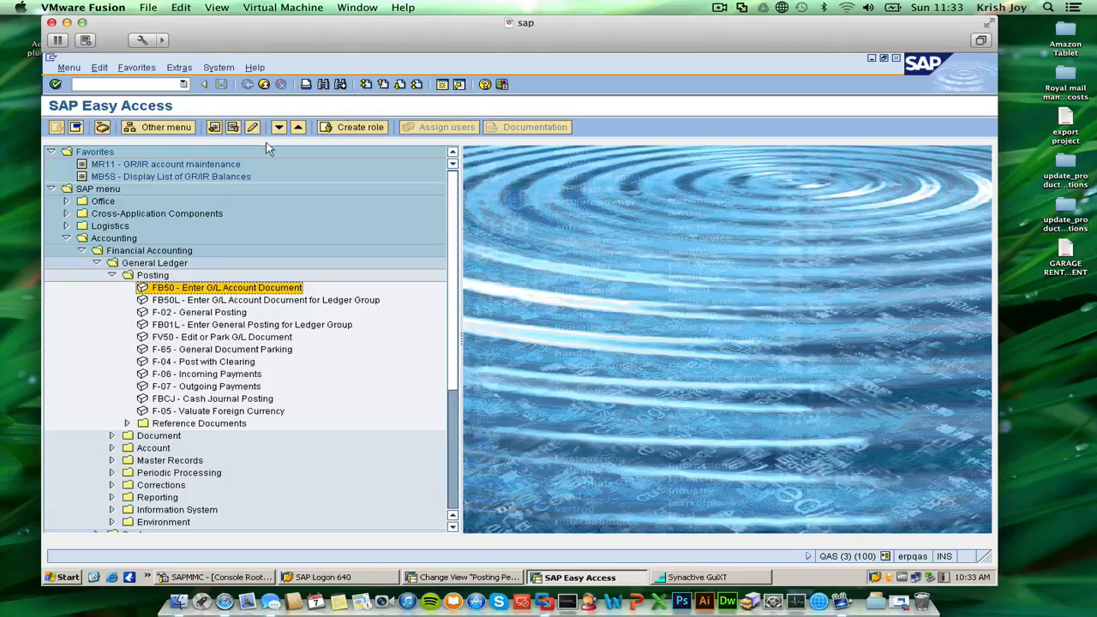
left_click(718, 7)
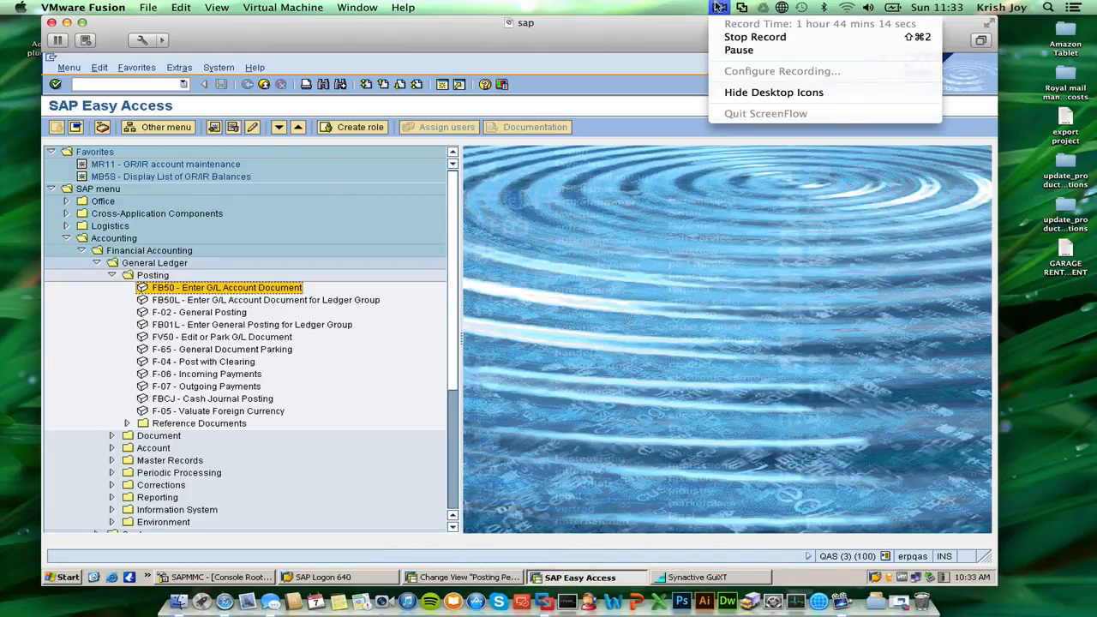